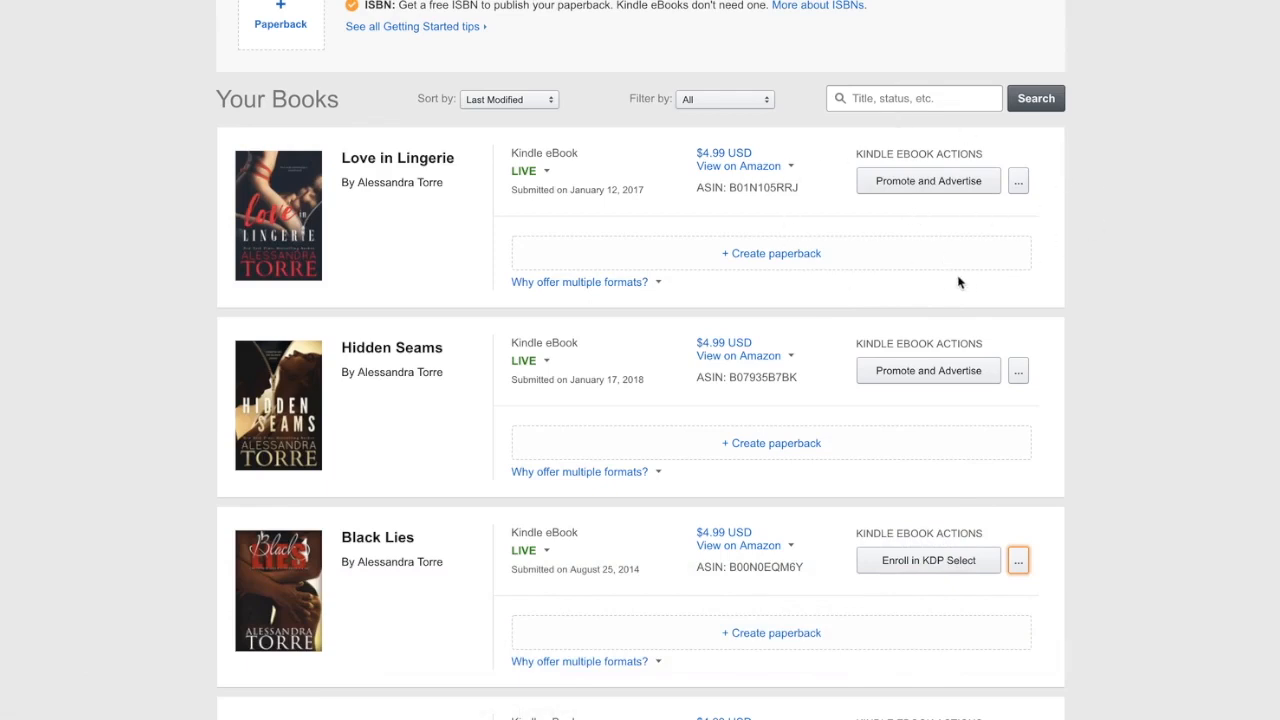
# Open the promotion page for Black Lies and examine its KDP Select, price promotion and ad campaign options
pyautogui.click(1020, 564)
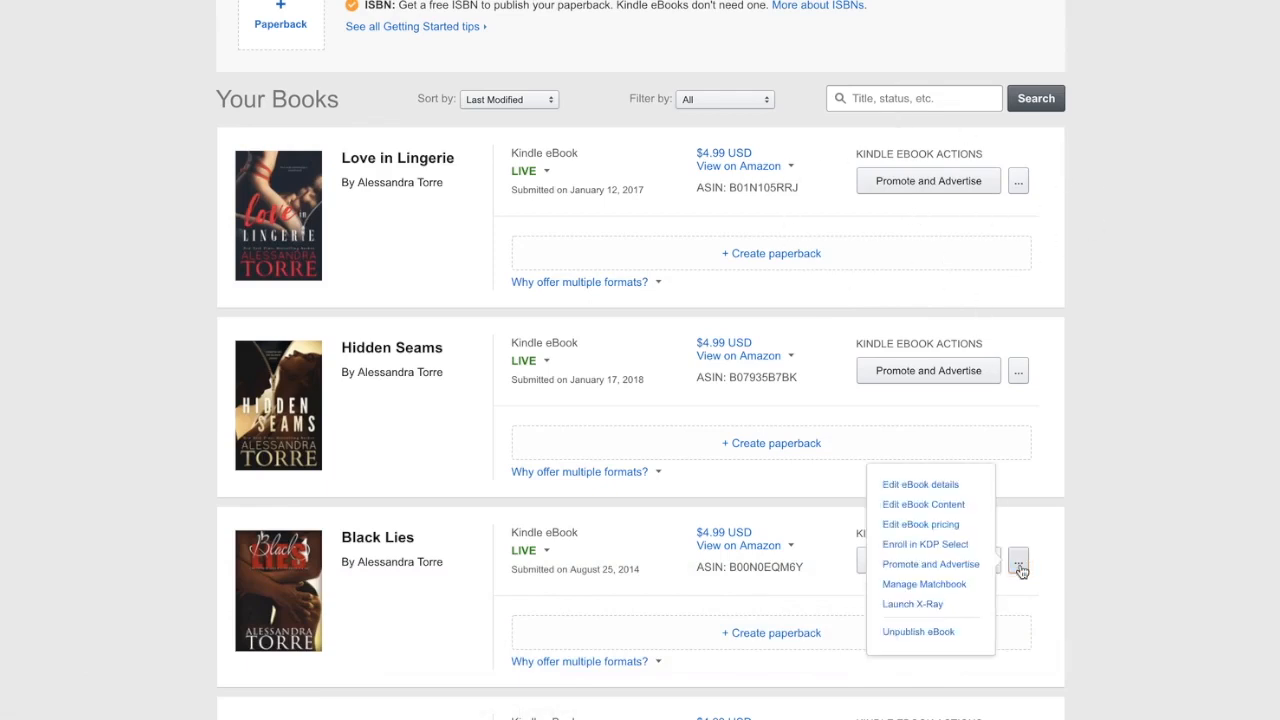
pyautogui.click(946, 566)
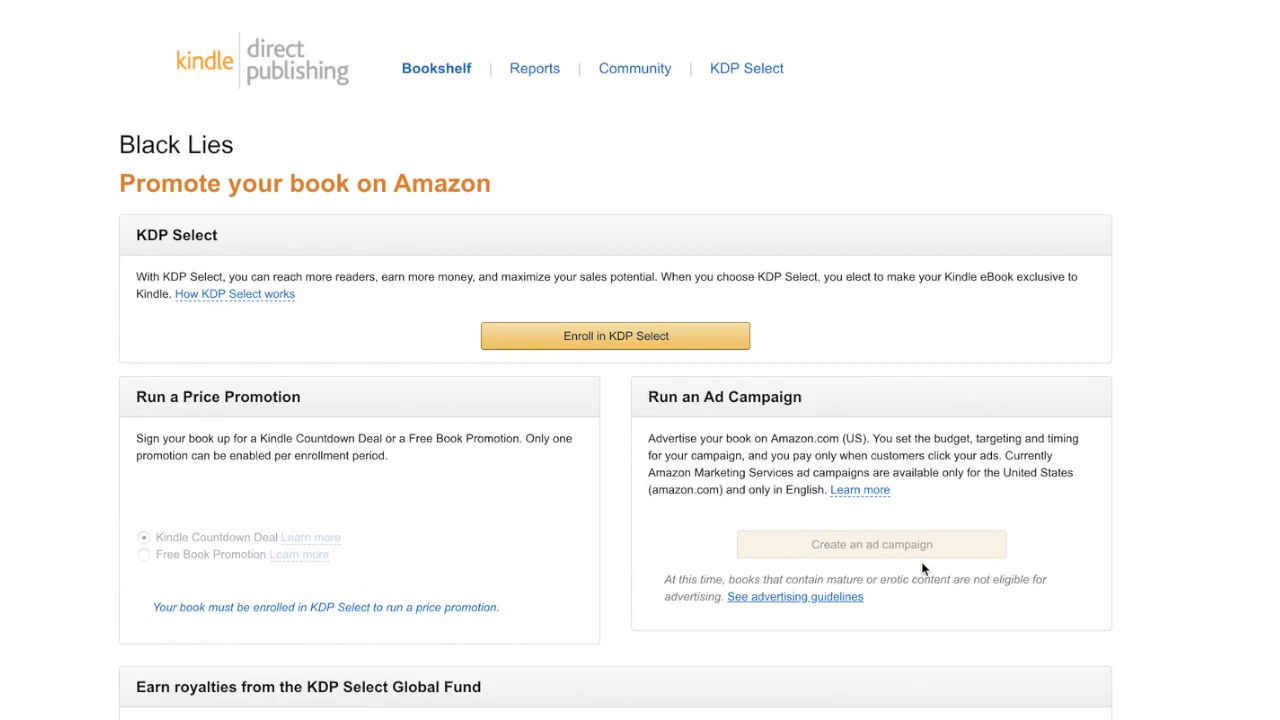
pyautogui.scroll(-1, 652, 524)
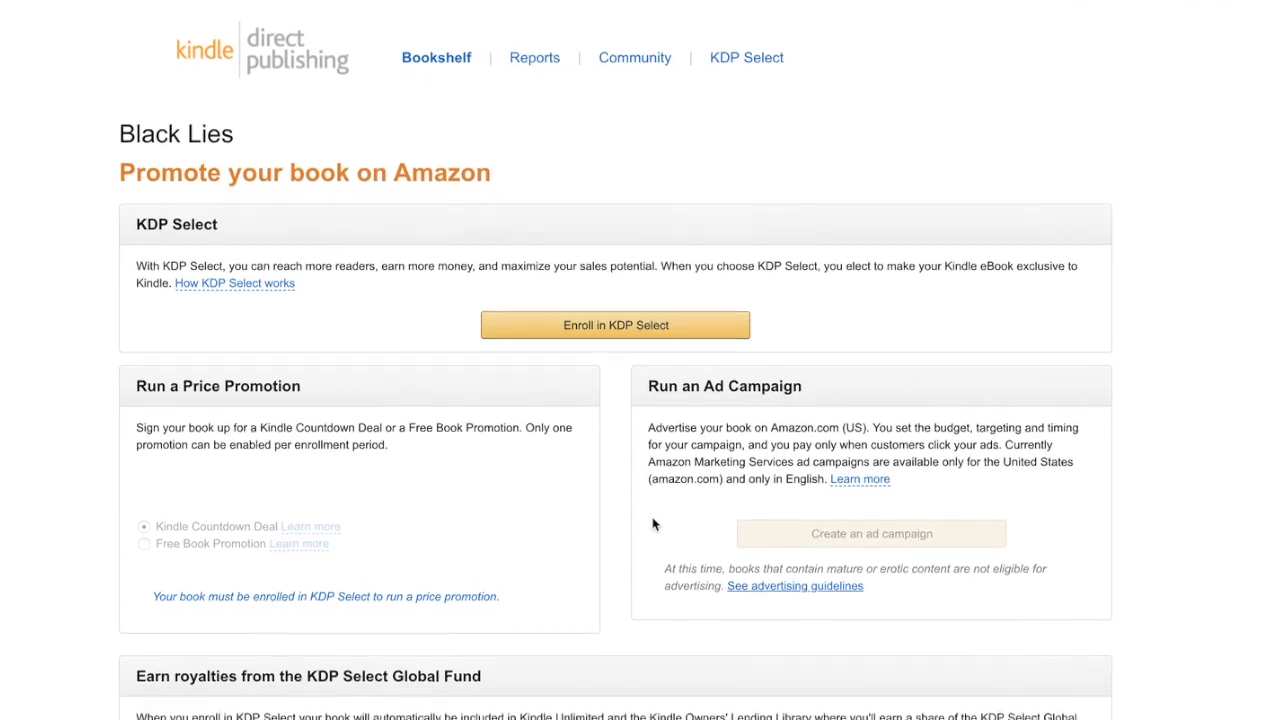
pyautogui.scroll(-2, 652, 524)
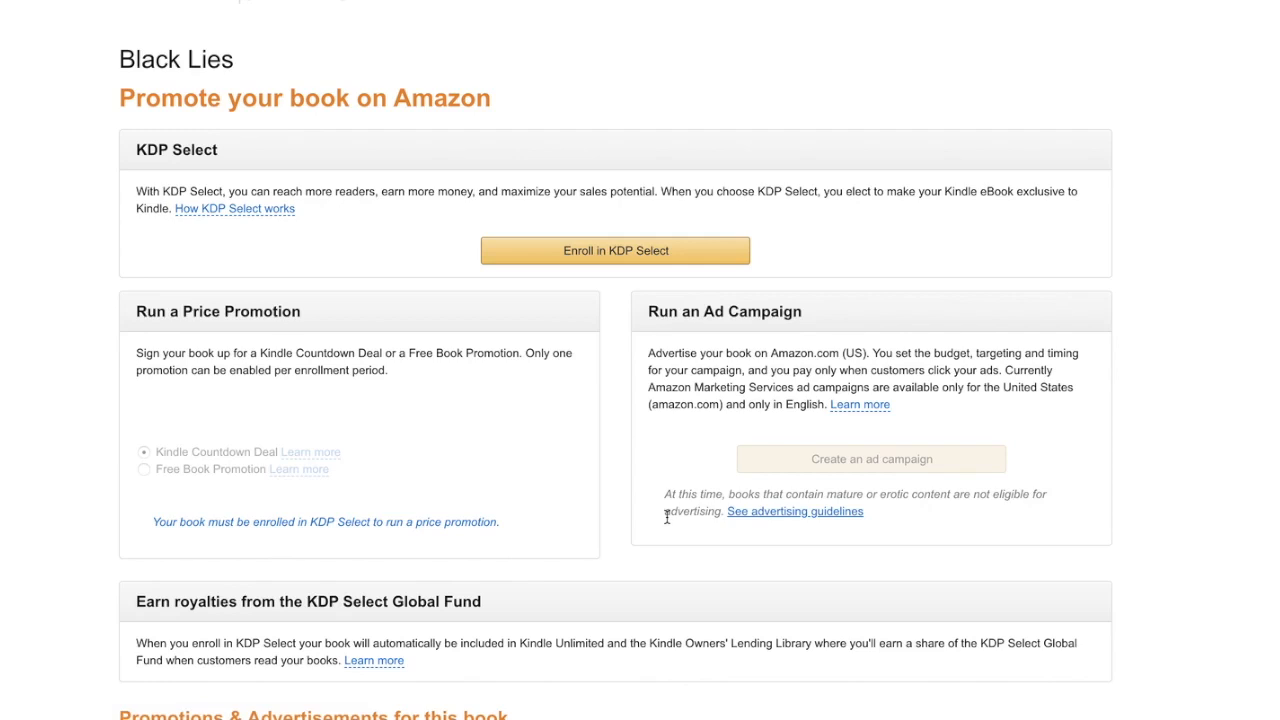
pyautogui.scroll(1, 667, 516)
# Return to the bookshelf, open the promotion page for Hidden Seams and start creating an ad campaign
pyautogui.click(437, 68)
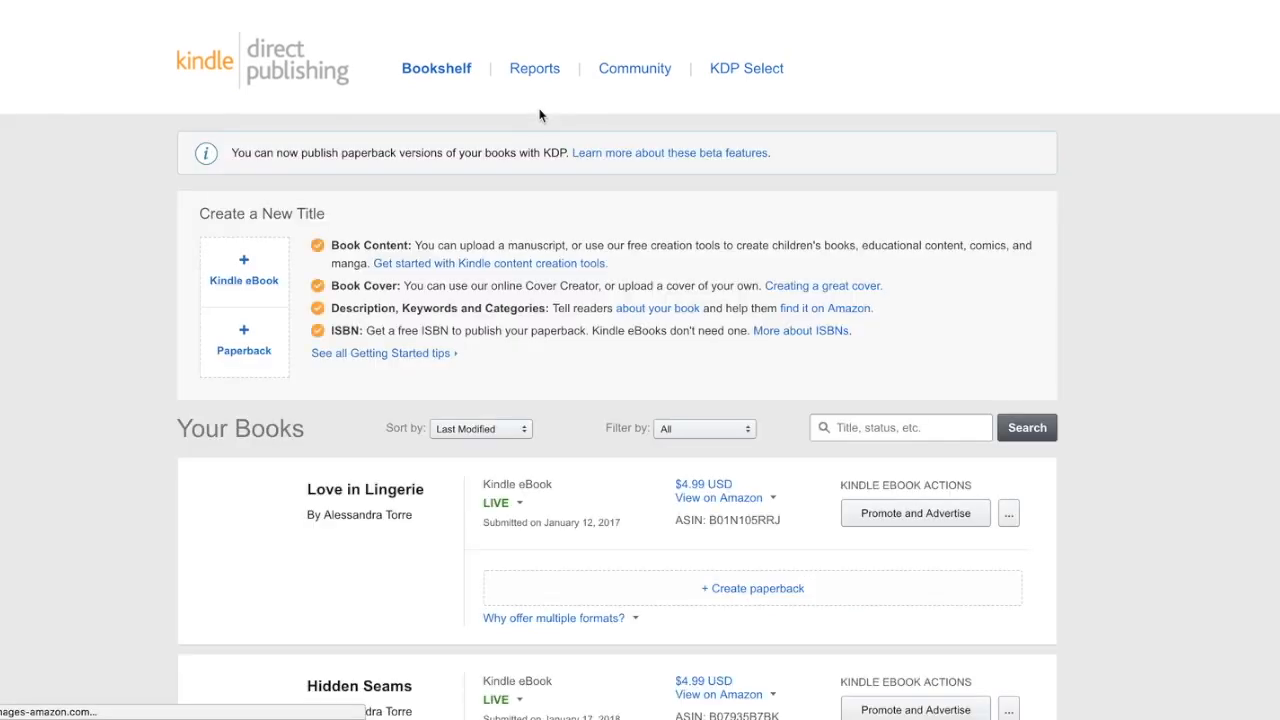
pyautogui.scroll(-2, 771, 337)
pyautogui.scroll(-1, 771, 334)
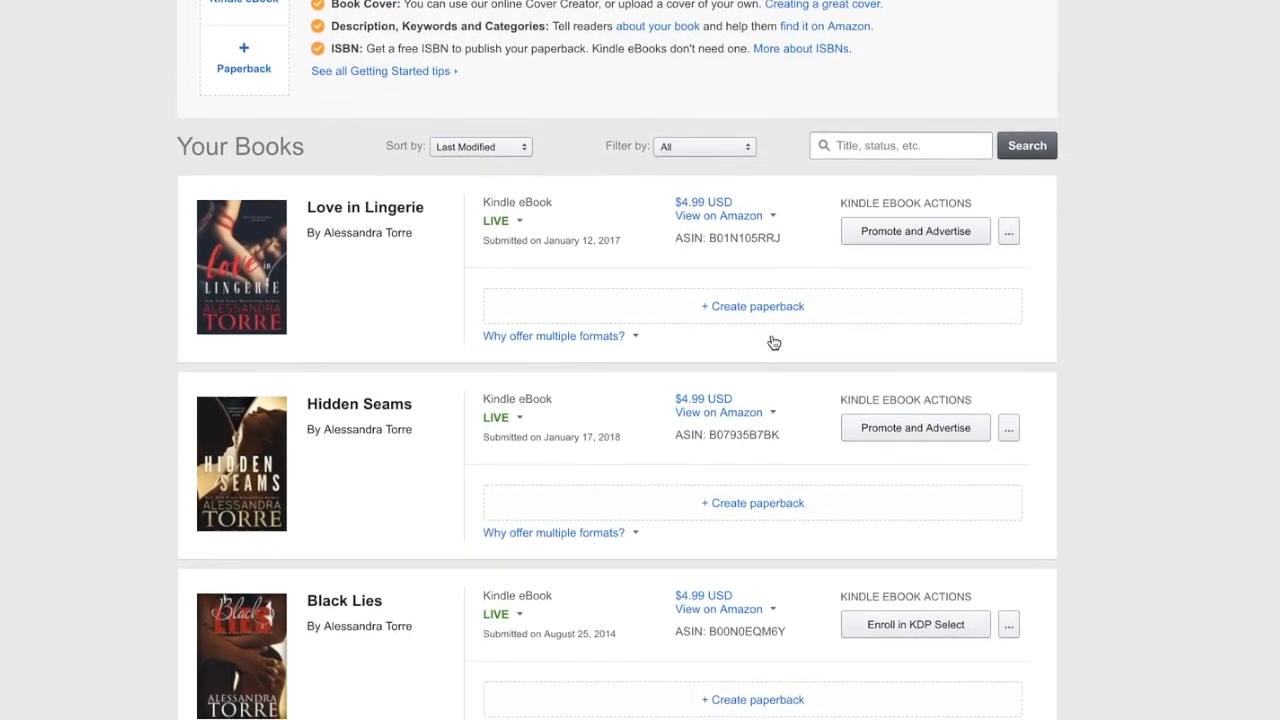
pyautogui.scroll(-1, 774, 343)
pyautogui.click(916, 344)
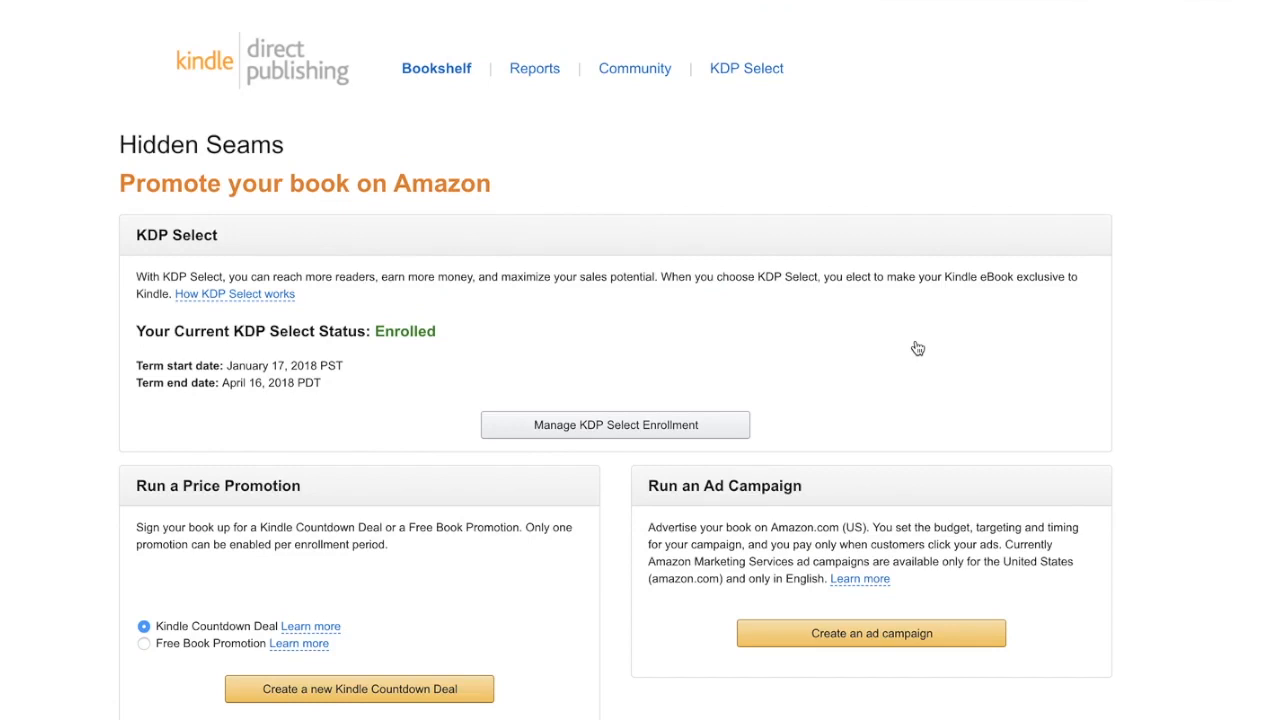
pyautogui.scroll(-1, 880, 348)
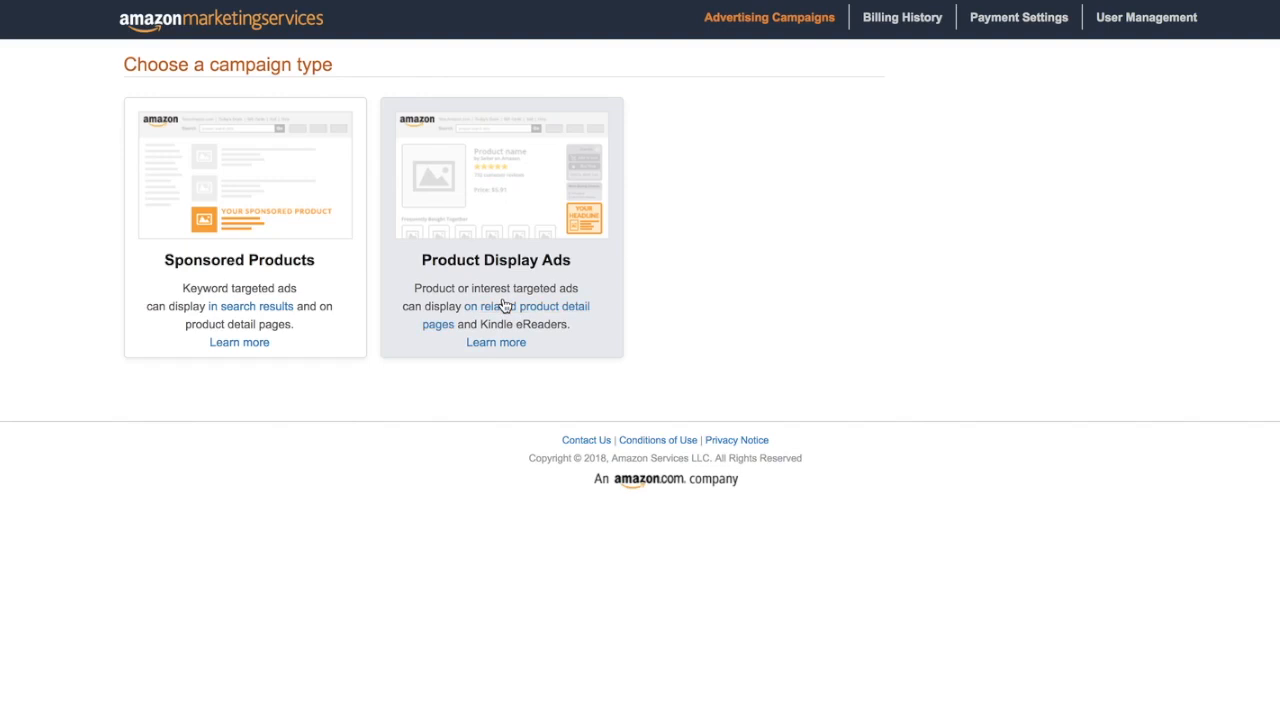
# Choose a Product Display Ads campaign for Hidden Seams, targeted by product with the Target Related Categories option
pyautogui.click(495, 283)
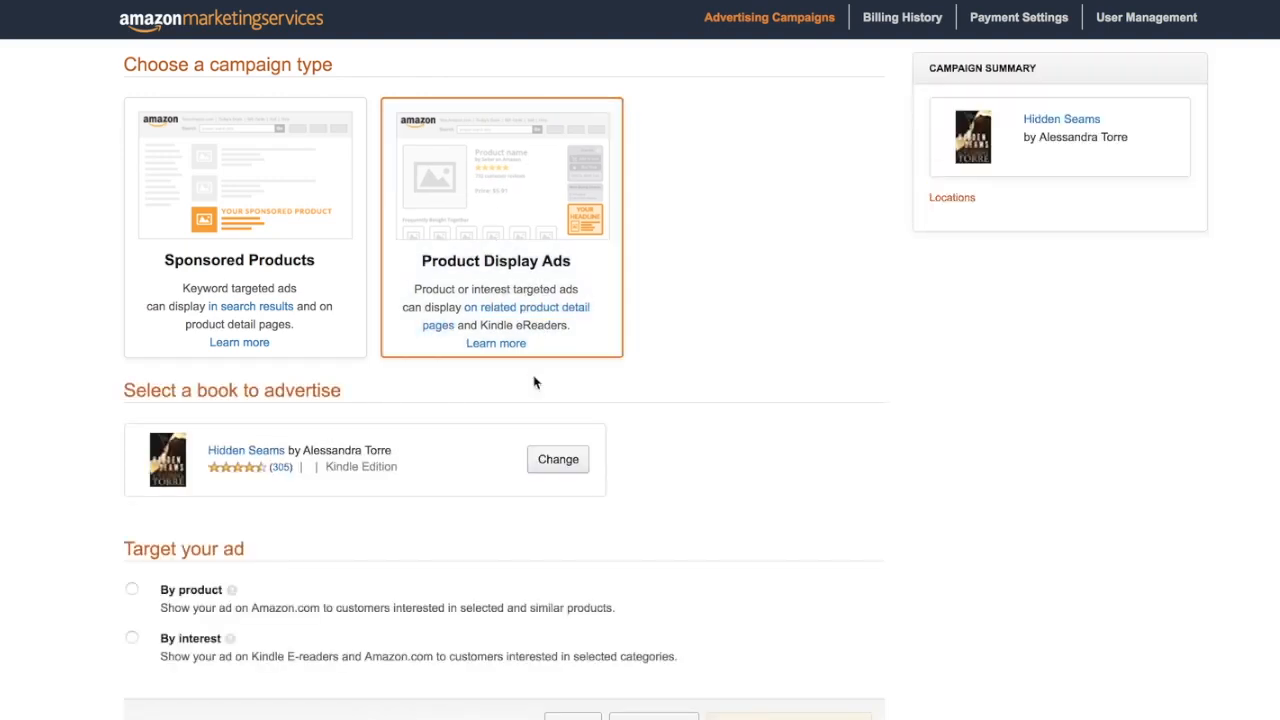
pyautogui.scroll(-3, 537, 445)
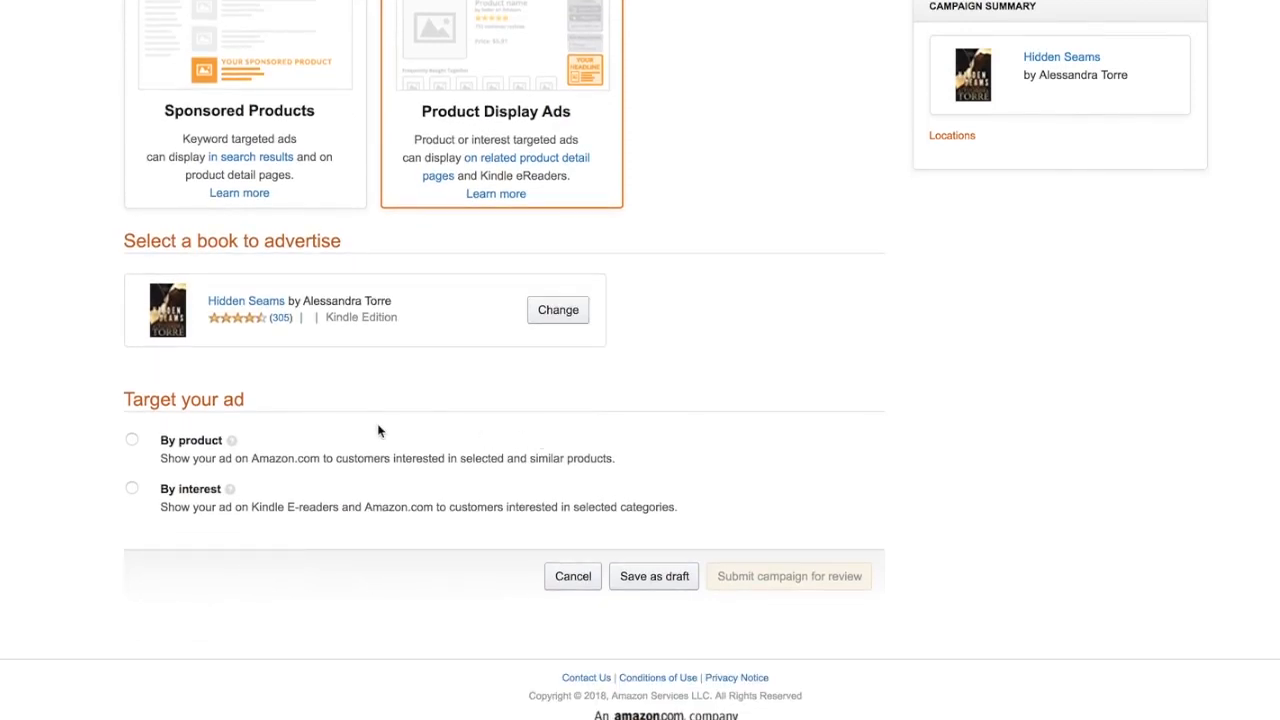
pyautogui.click(132, 442)
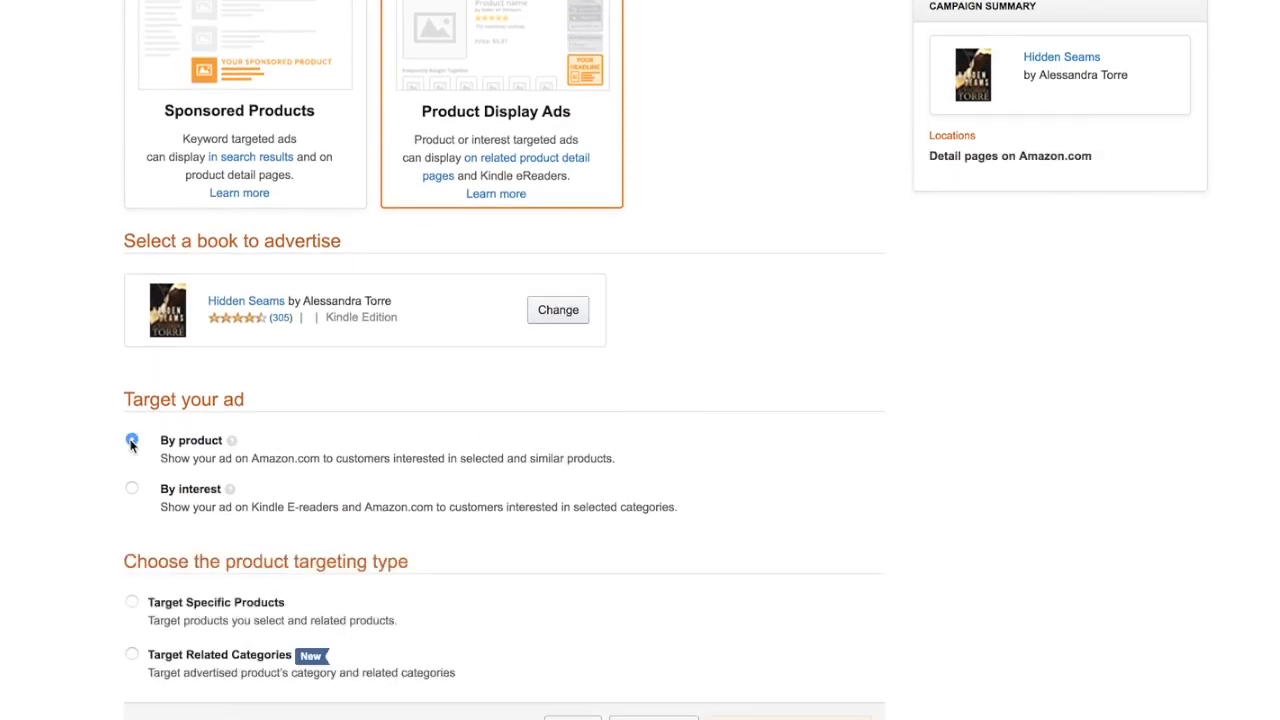
pyautogui.scroll(-2, 270, 463)
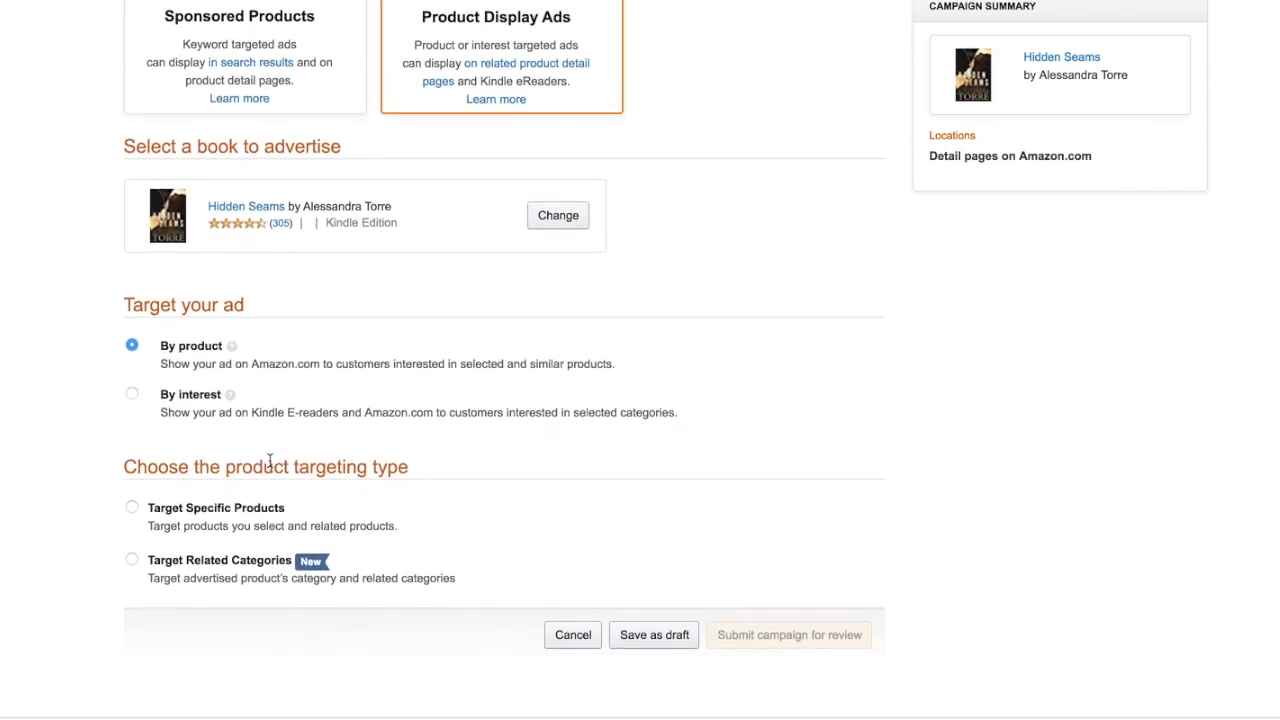
pyautogui.scroll(-1, 270, 466)
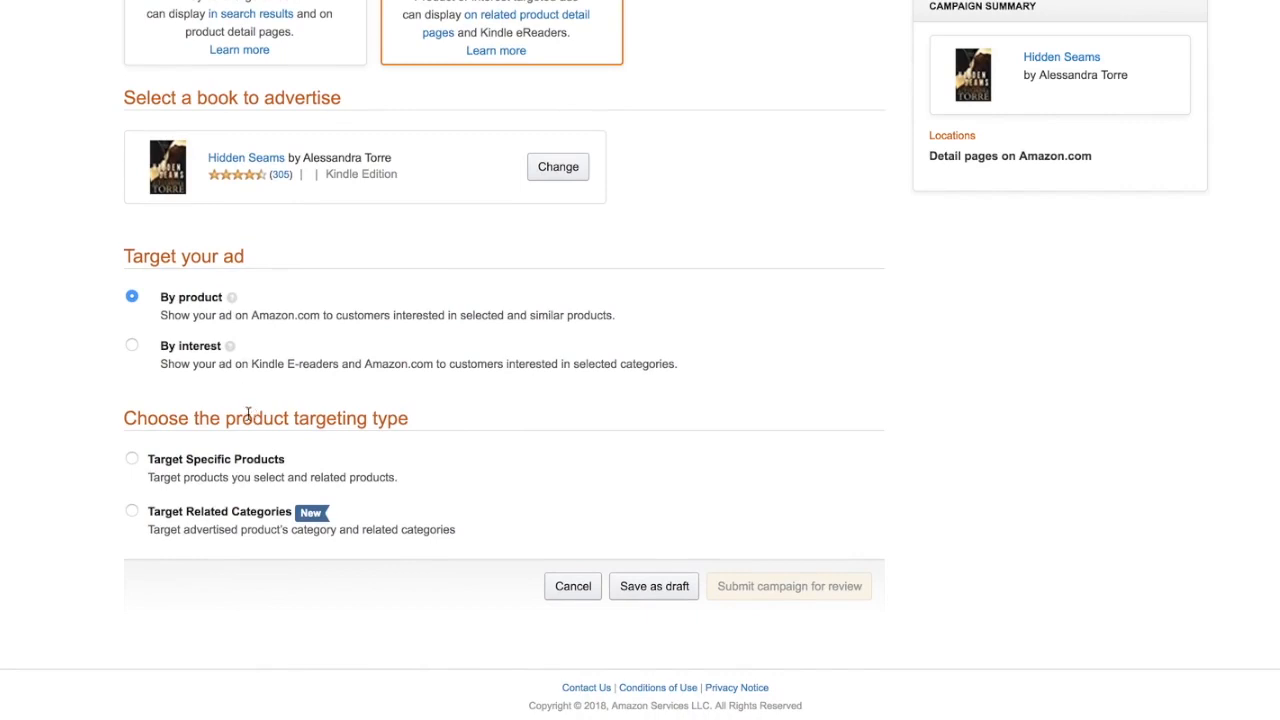
pyautogui.click(131, 511)
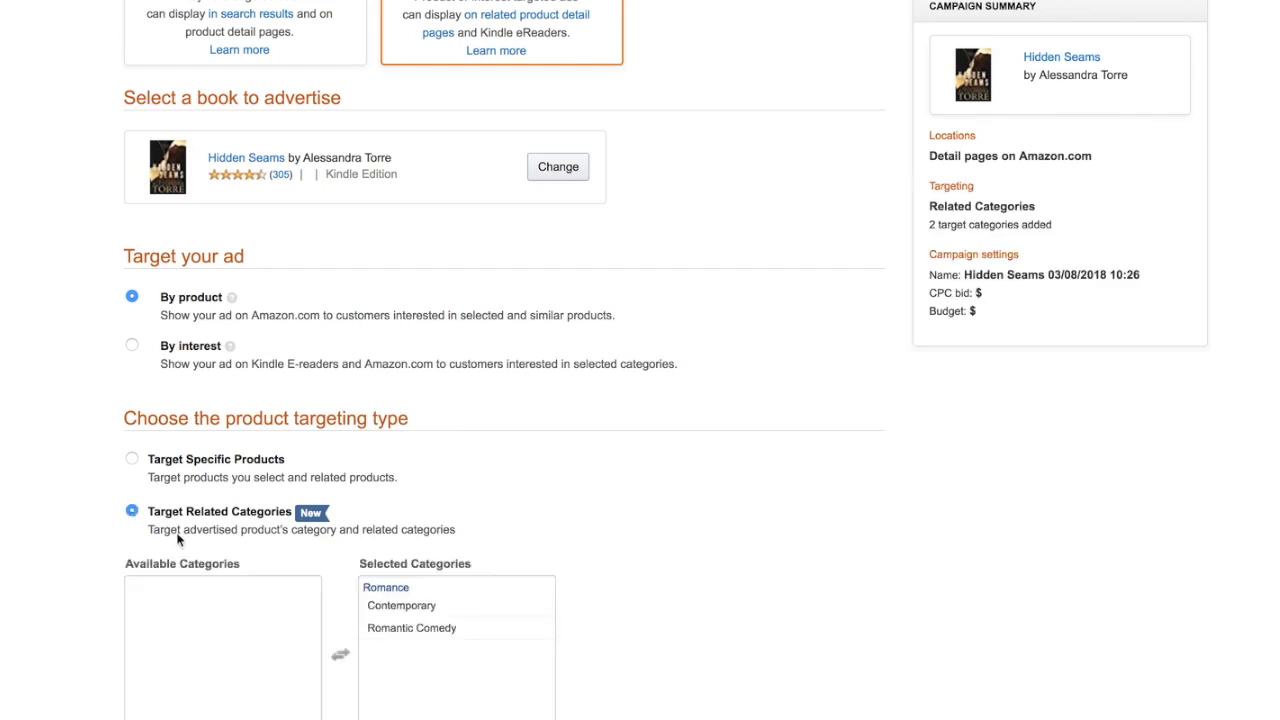
# Adjust the selected Romance categories so that only Contemporary is targeted, leaving out Romantic Comedy
pyautogui.scroll(-3, 178, 538)
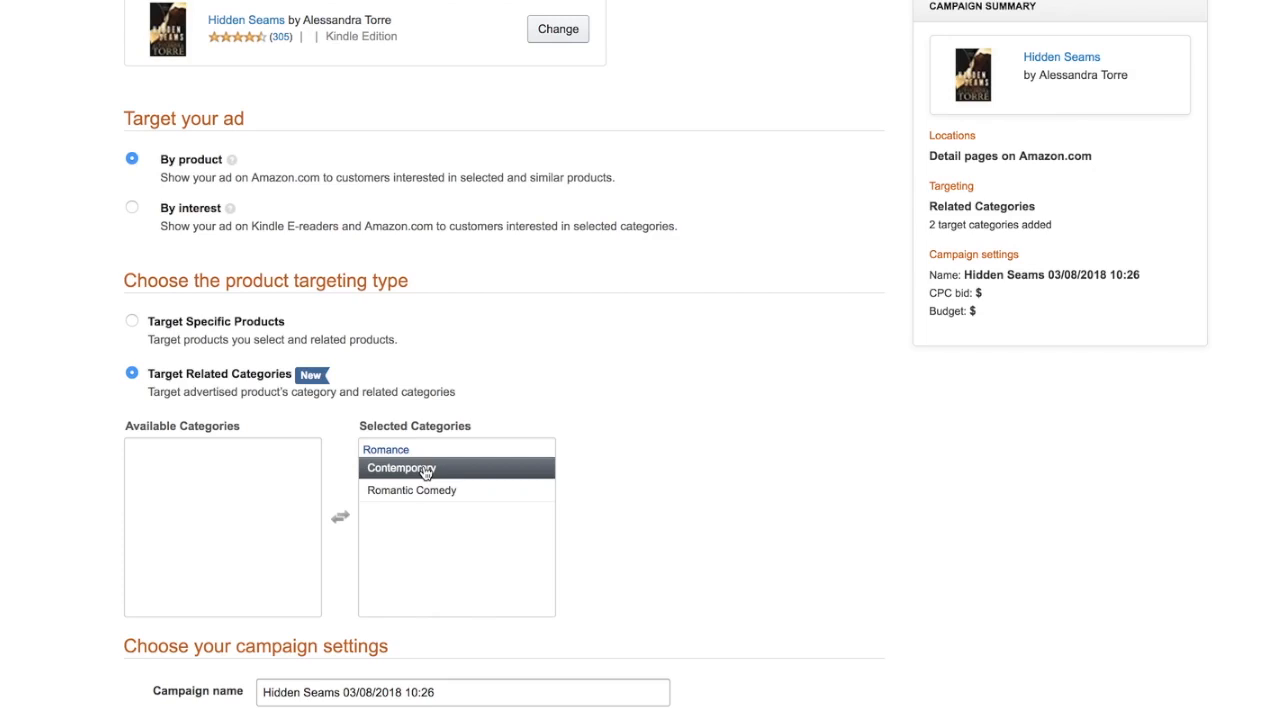
pyautogui.click(425, 472)
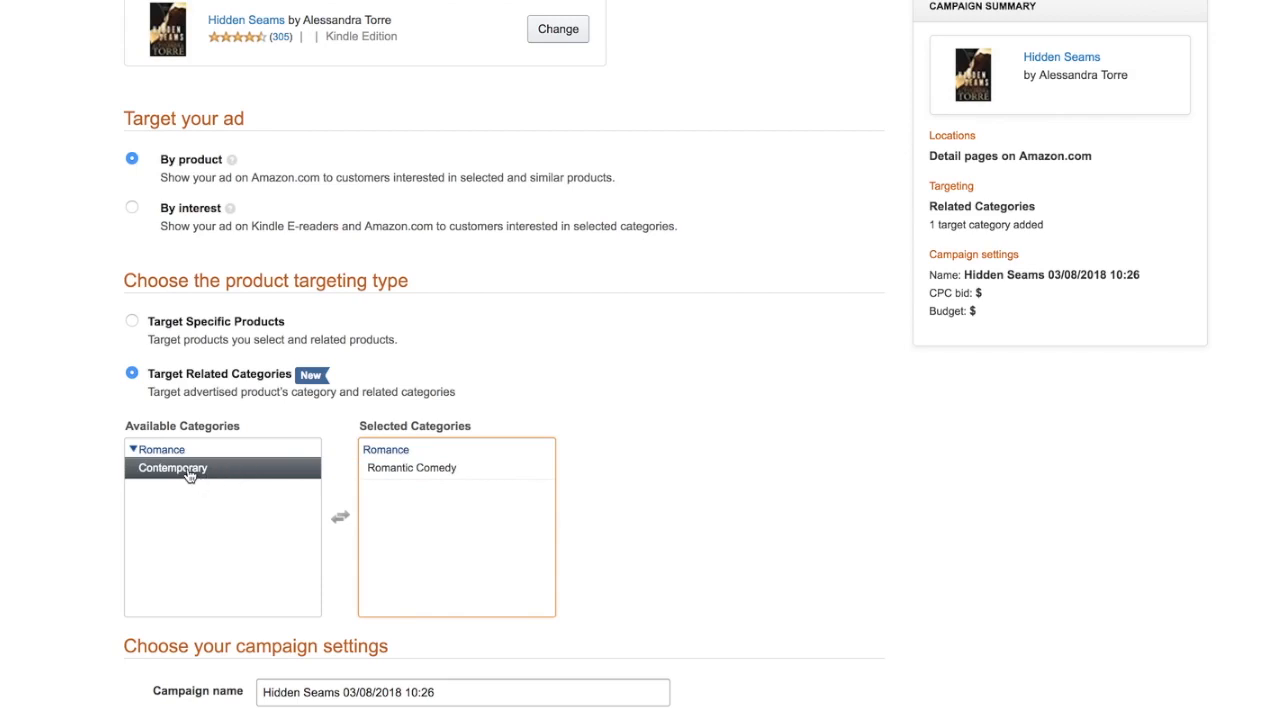
pyautogui.click(402, 472)
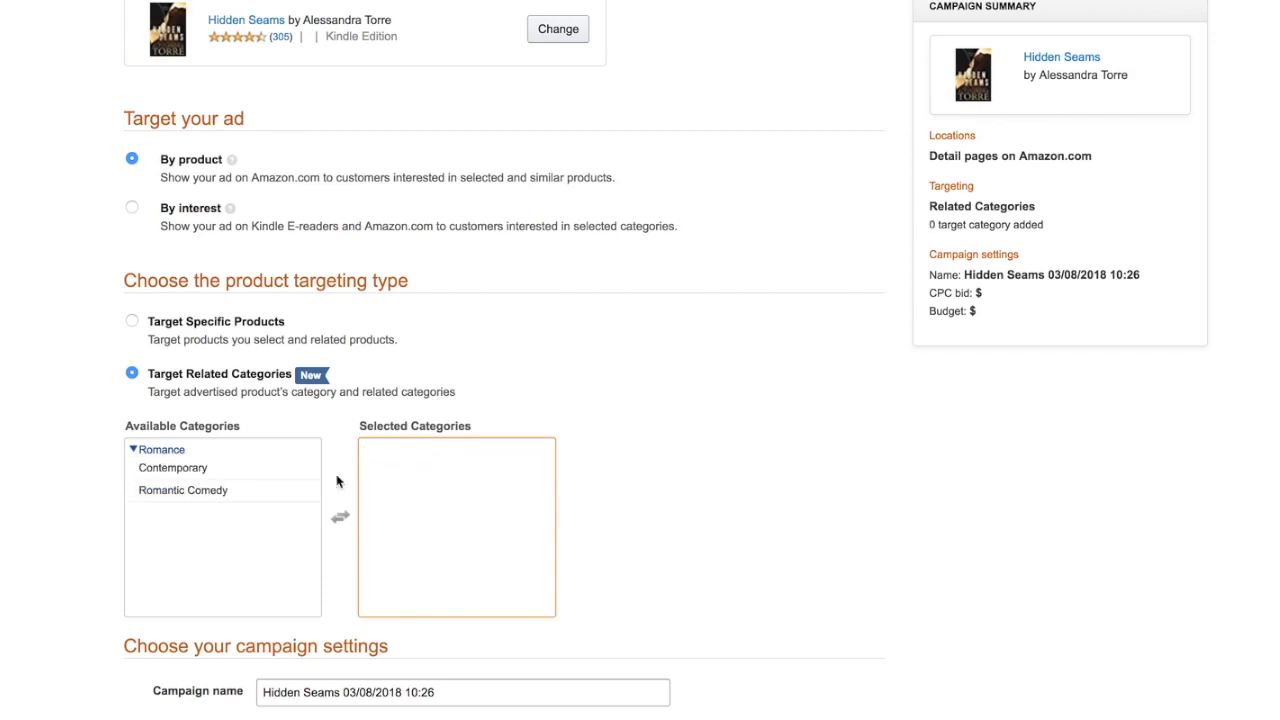
pyautogui.click(168, 469)
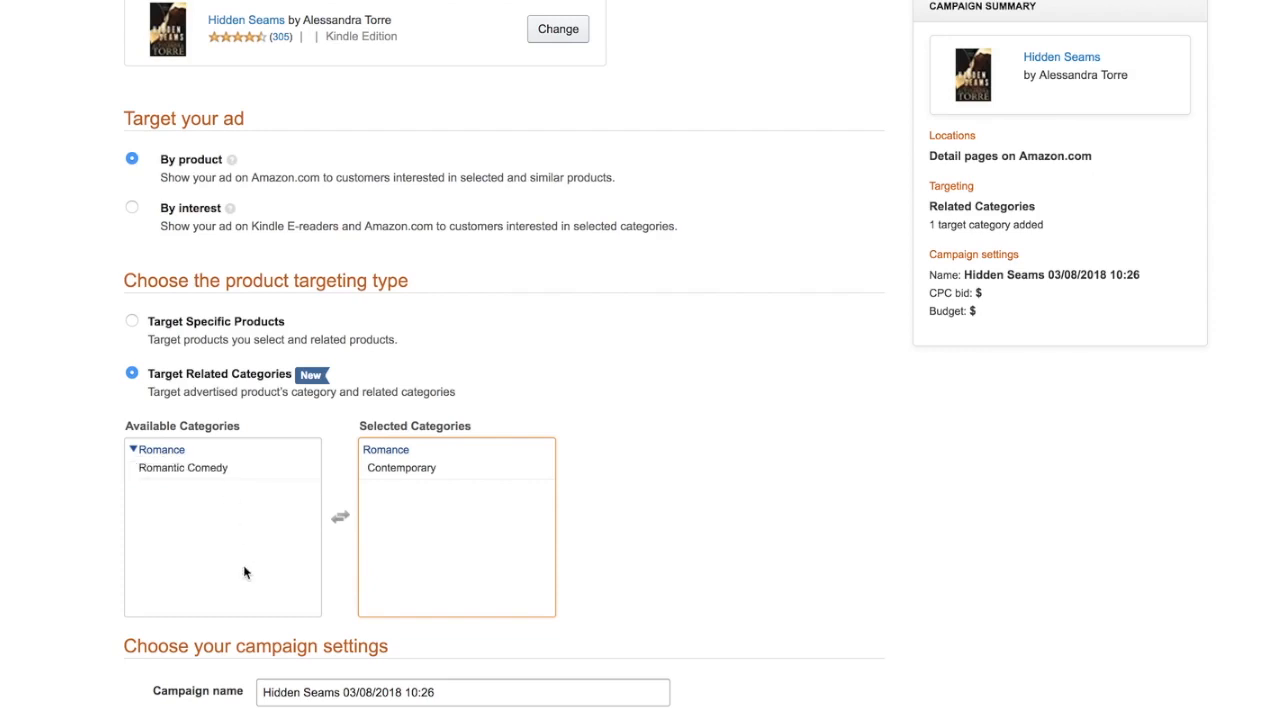
# Name the campaign "Hidden Seams 03/08/2018 PDA Contemp Romance Category", replacing the time in the default name
pyautogui.scroll(-3, 244, 570)
pyautogui.scroll(-3, 244, 570)
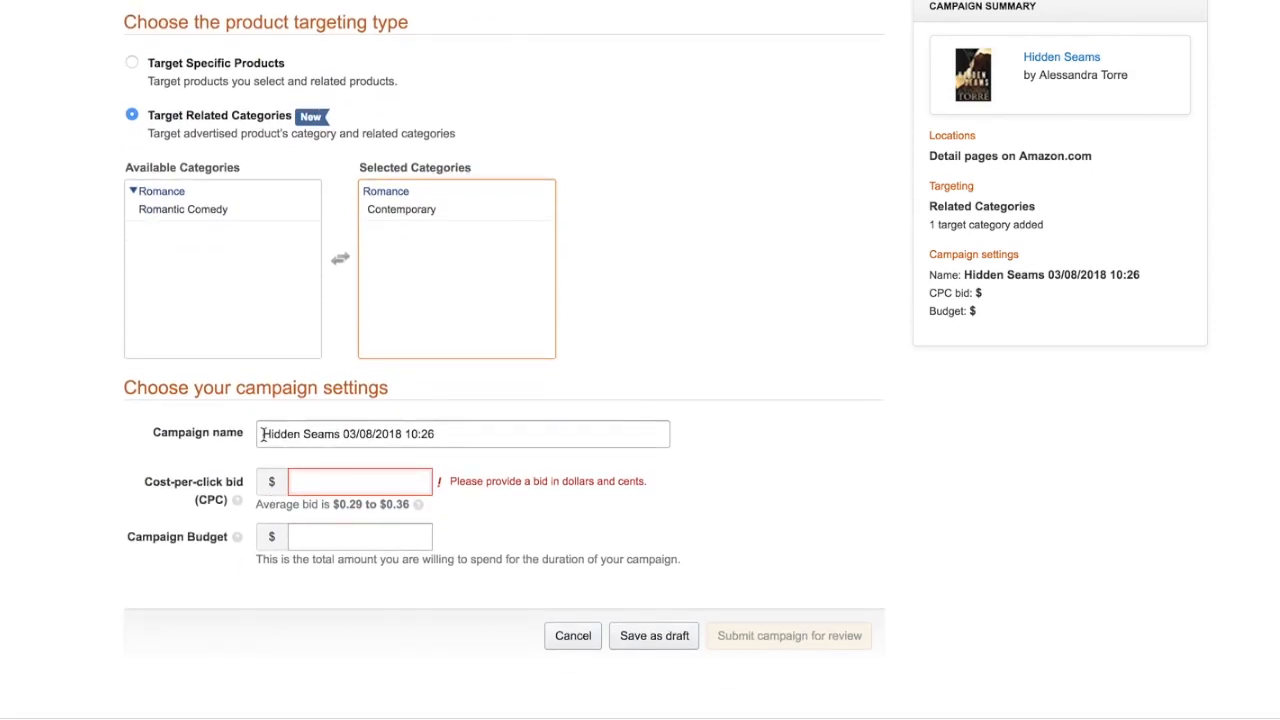
pyautogui.click(342, 437)
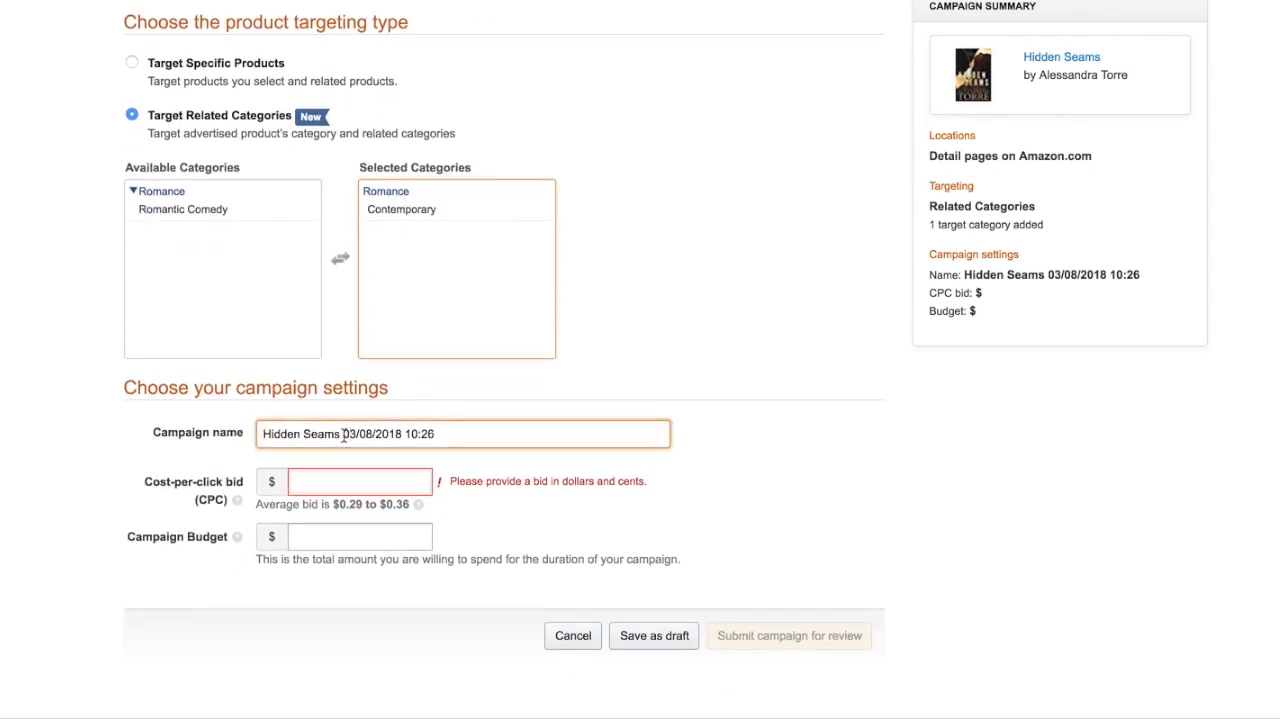
pyautogui.moveTo(343, 437); pyautogui.dragTo(407, 434)
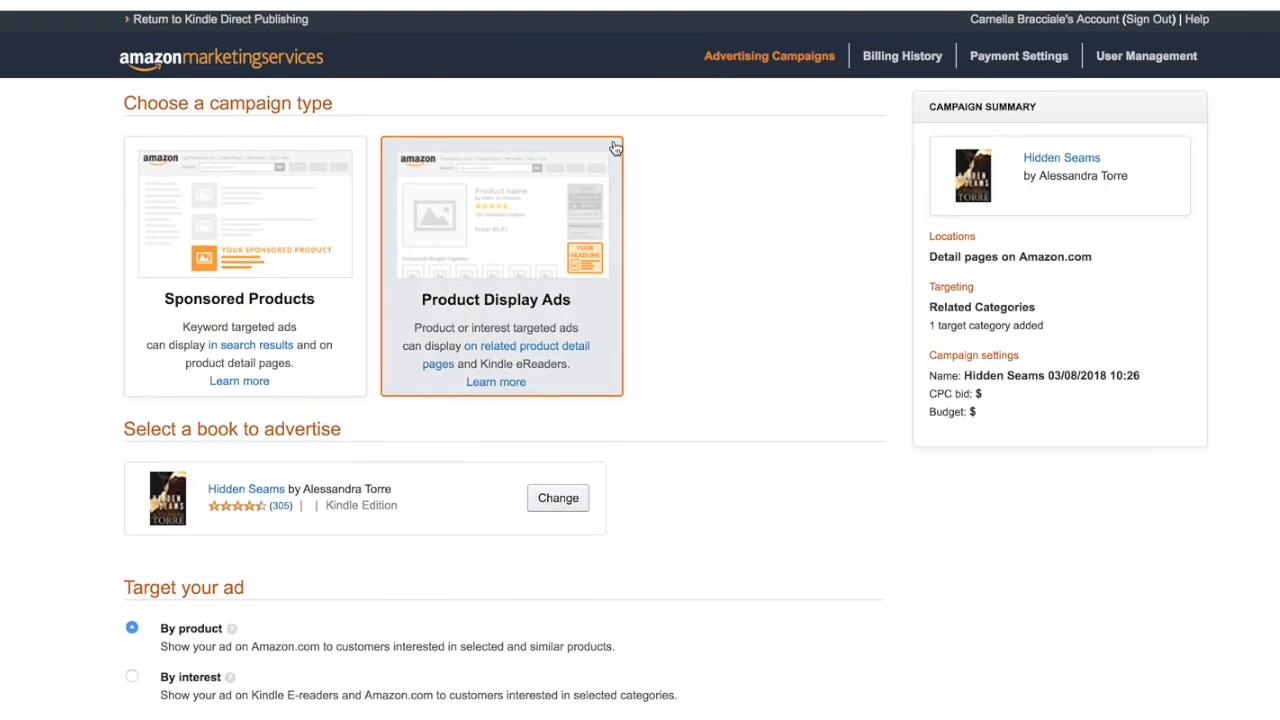
pyautogui.scroll(-1, 573, 514)
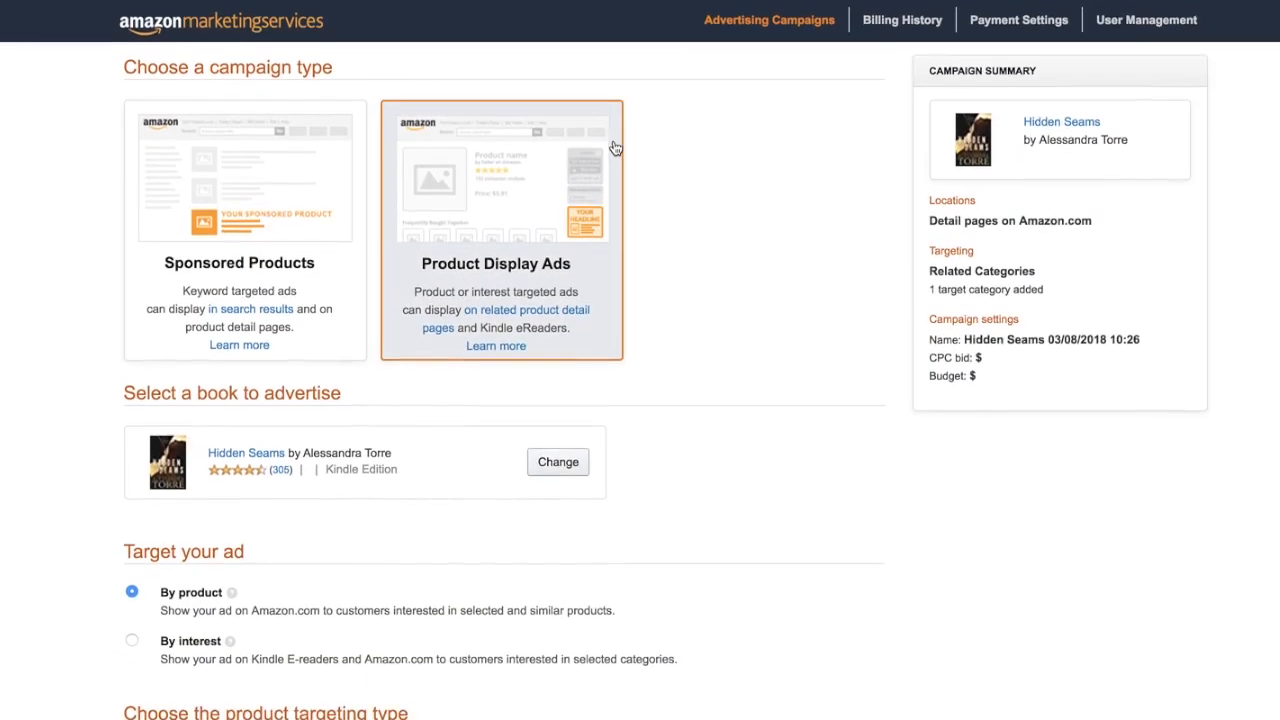
pyautogui.scroll(-7, 573, 514)
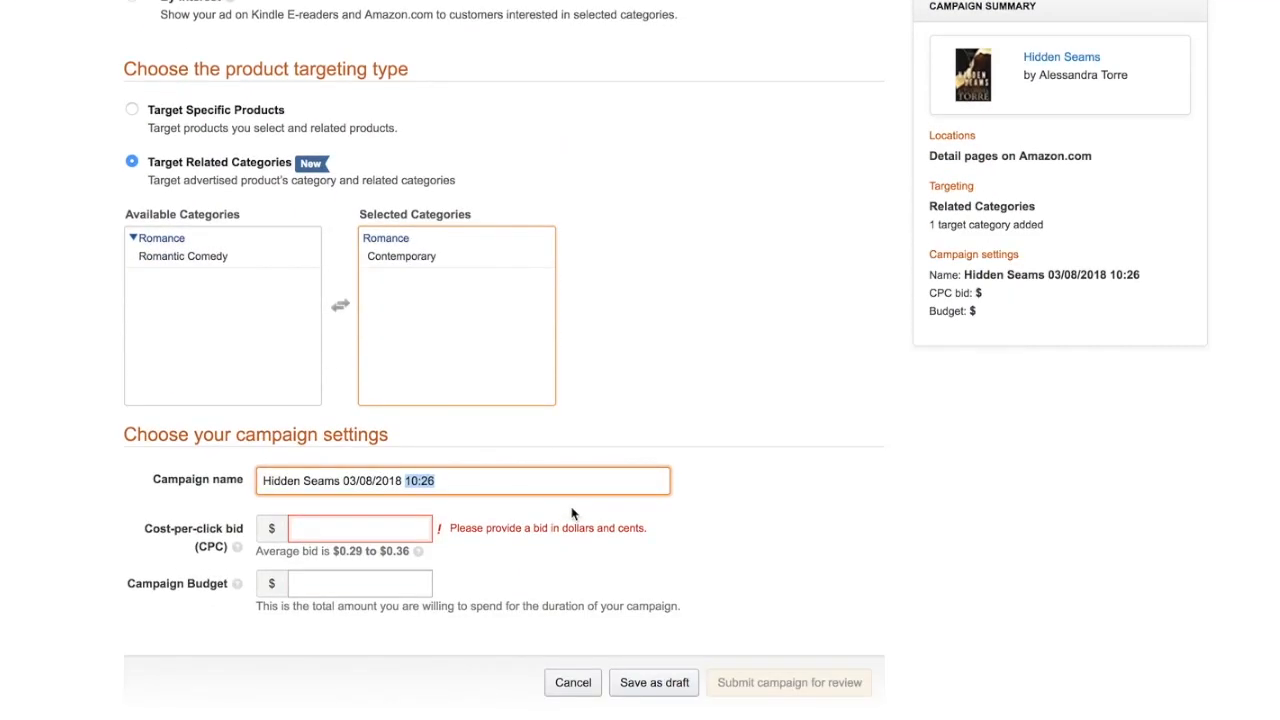
pyautogui.write('PDA Contemp ')
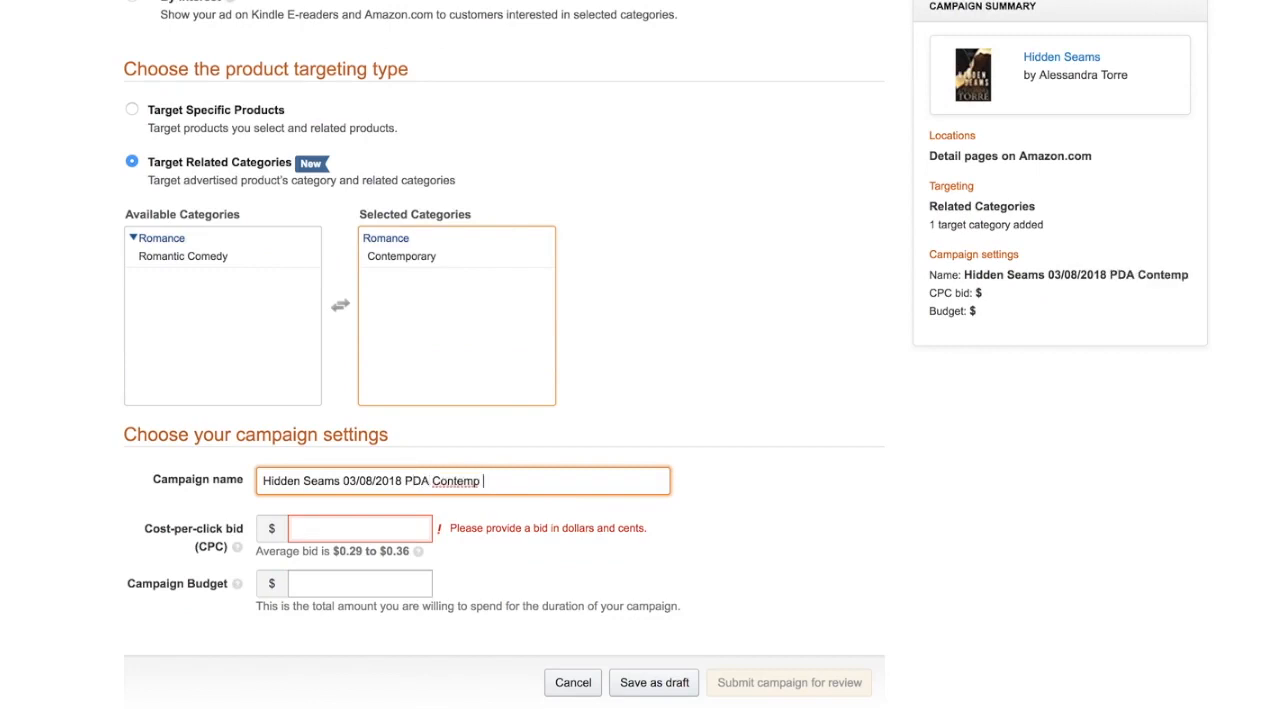
pyautogui.write('Romance Category')
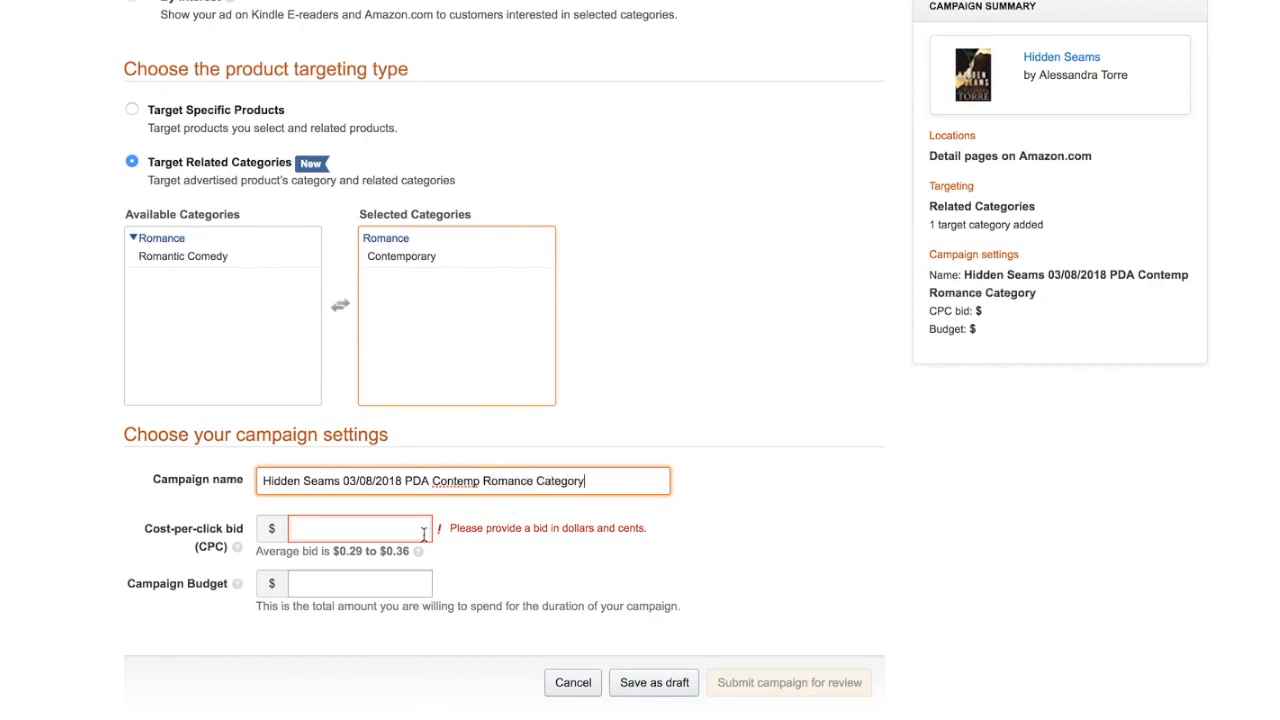
# Set the cost-per-click bid to $0.37 and the campaign budget to $100.00
pyautogui.click(366, 534)
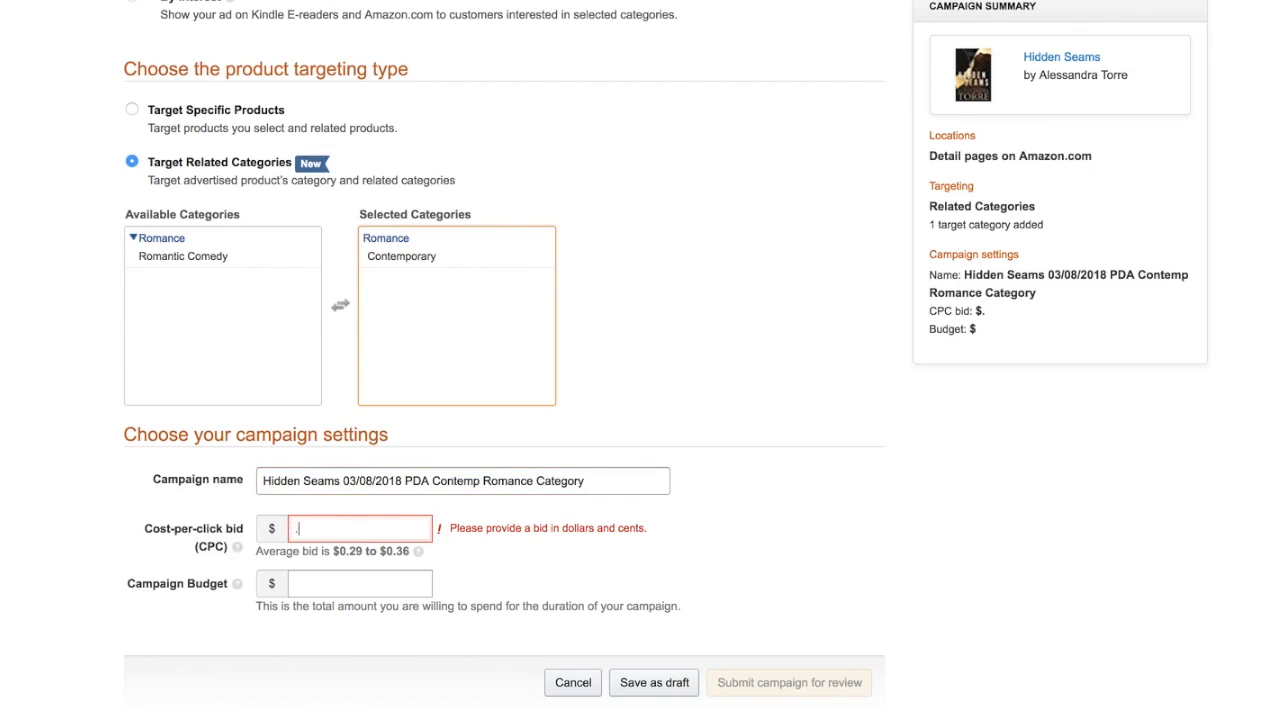
pyautogui.write('.37')
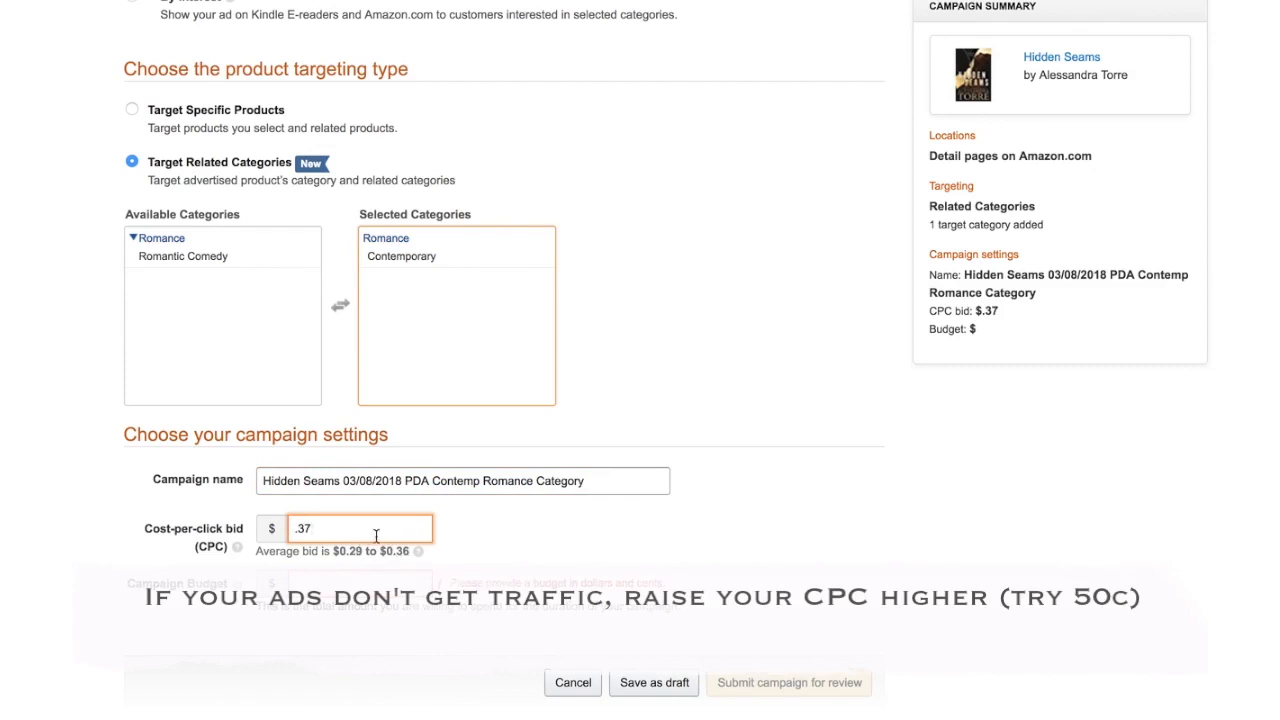
pyautogui.click(337, 586)
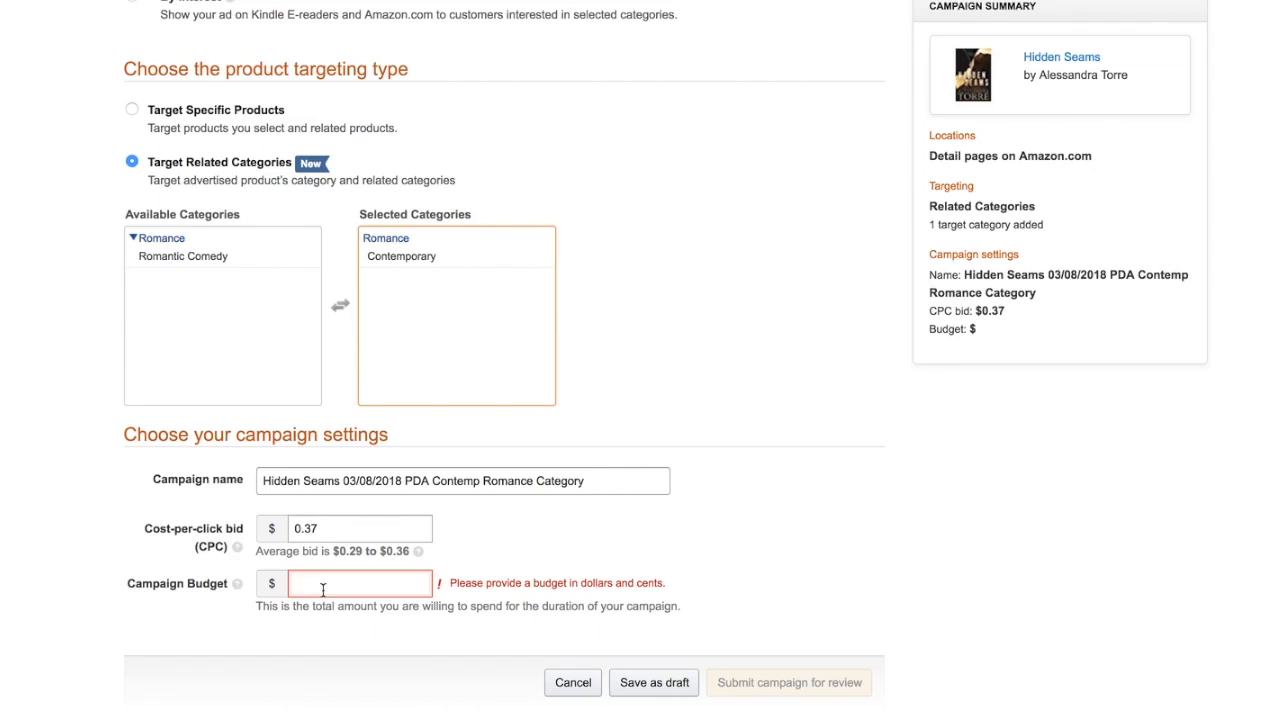
pyautogui.write('100.00')
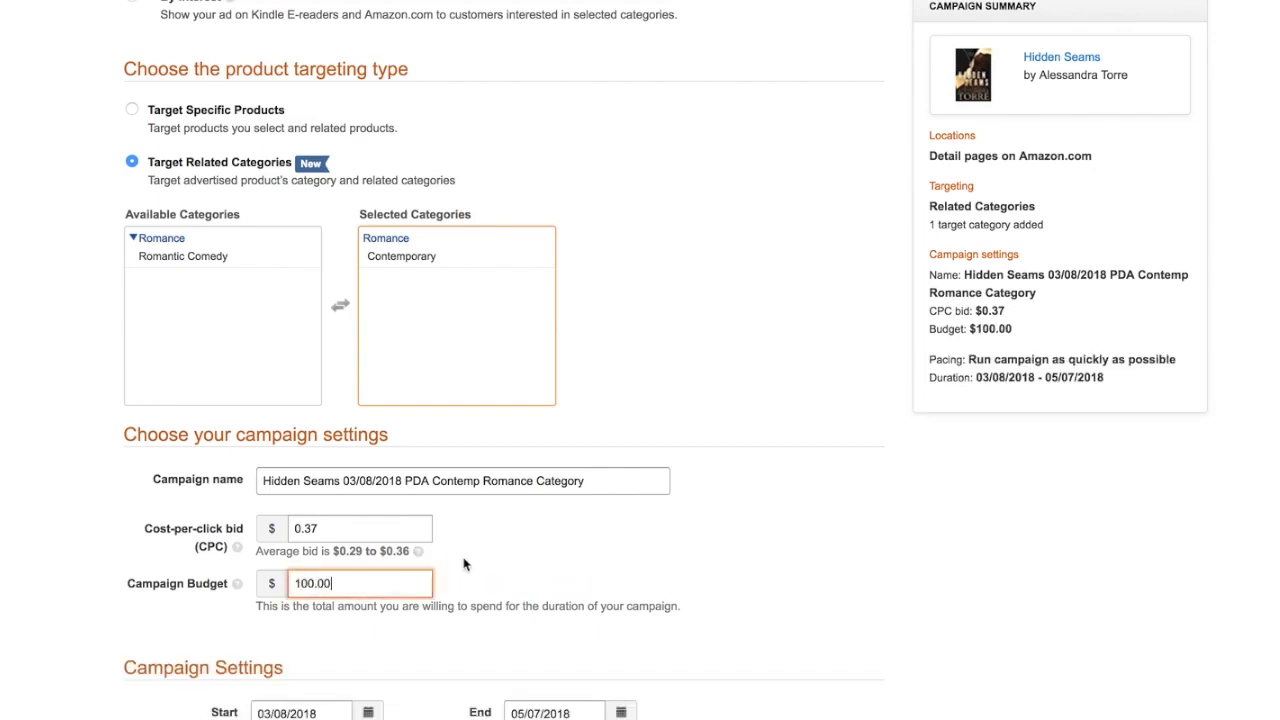
# Review the campaign dates, pacing options, ad headline, custom text and ad preview
pyautogui.scroll(-2, 463, 563)
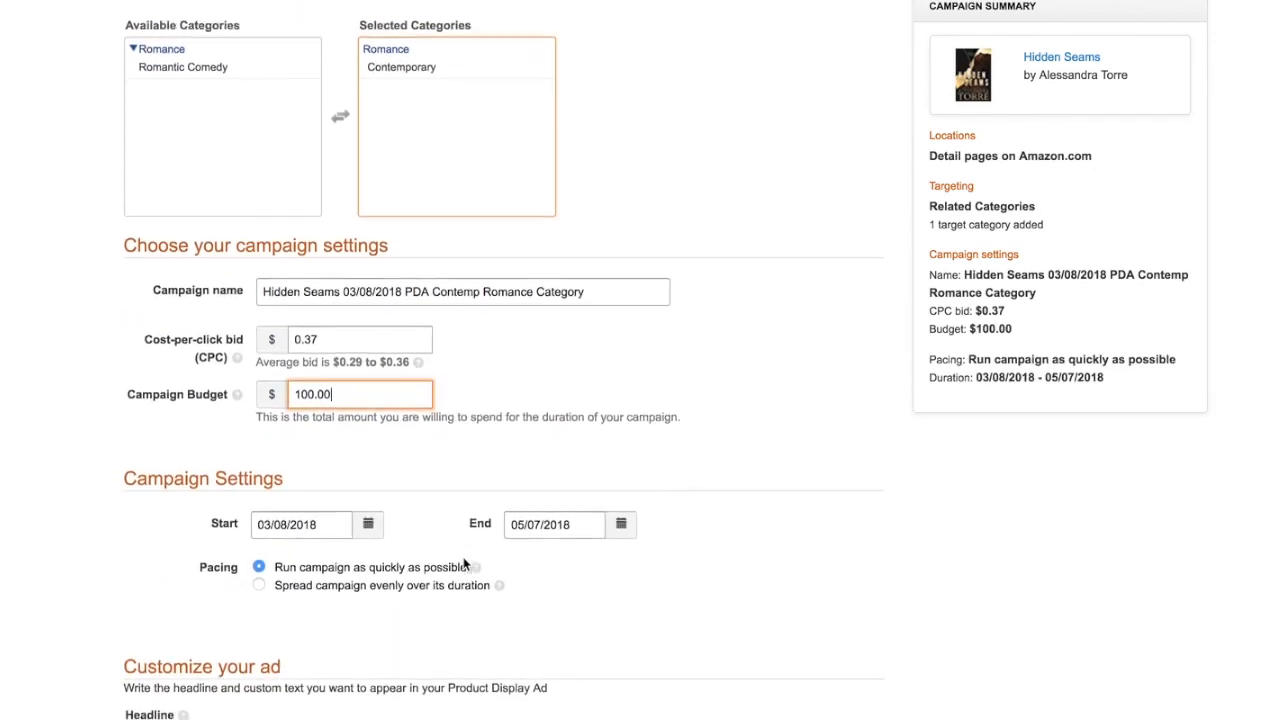
pyautogui.scroll(-1, 466, 566)
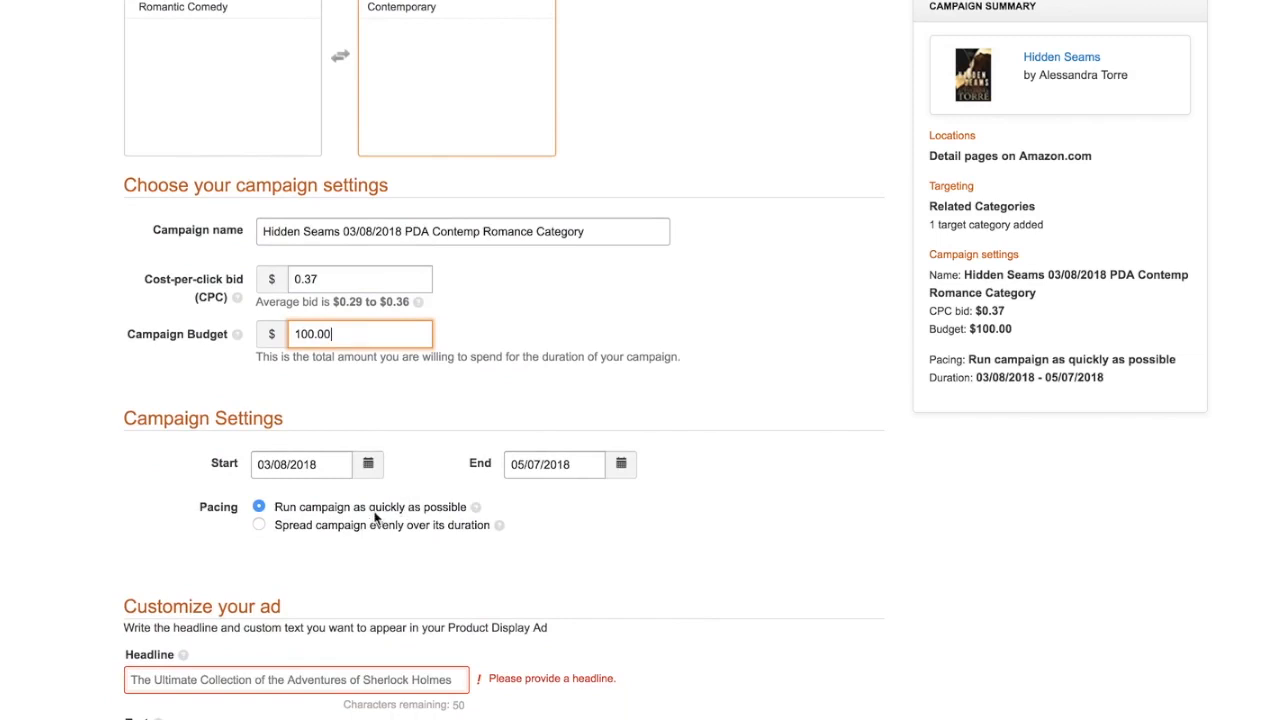
pyautogui.scroll(-2, 437, 546)
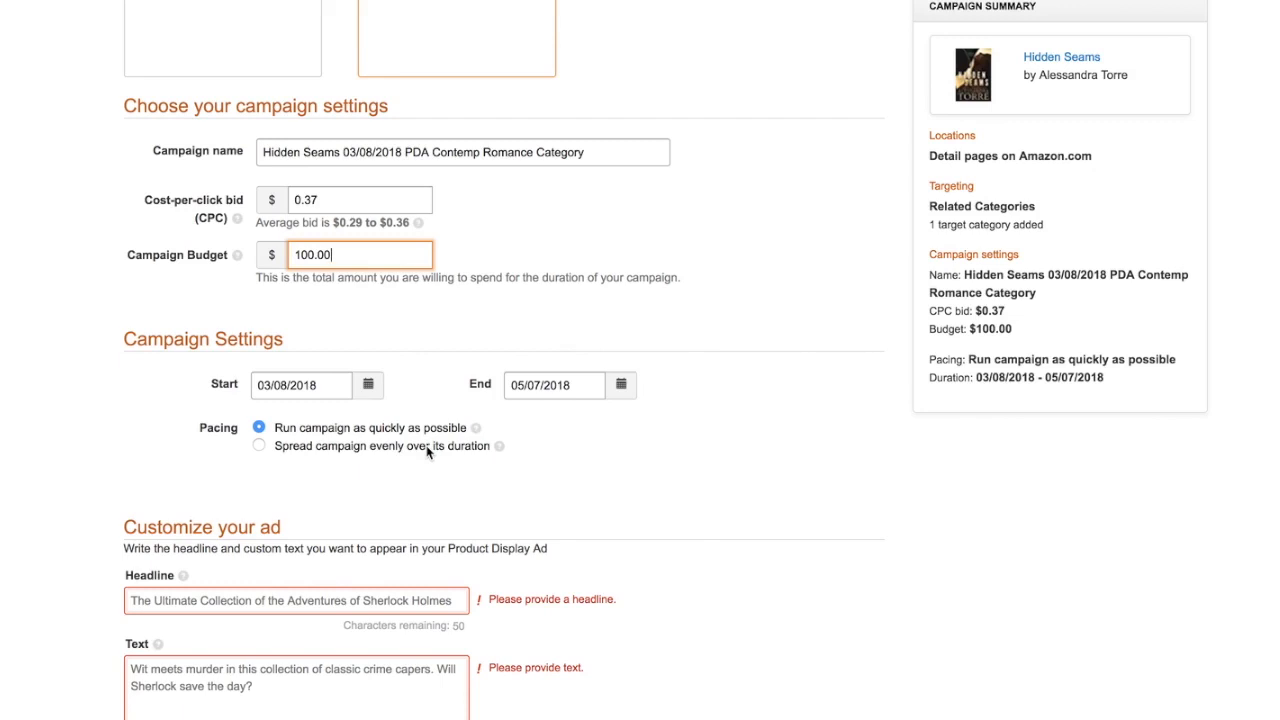
pyautogui.scroll(-3, 426, 451)
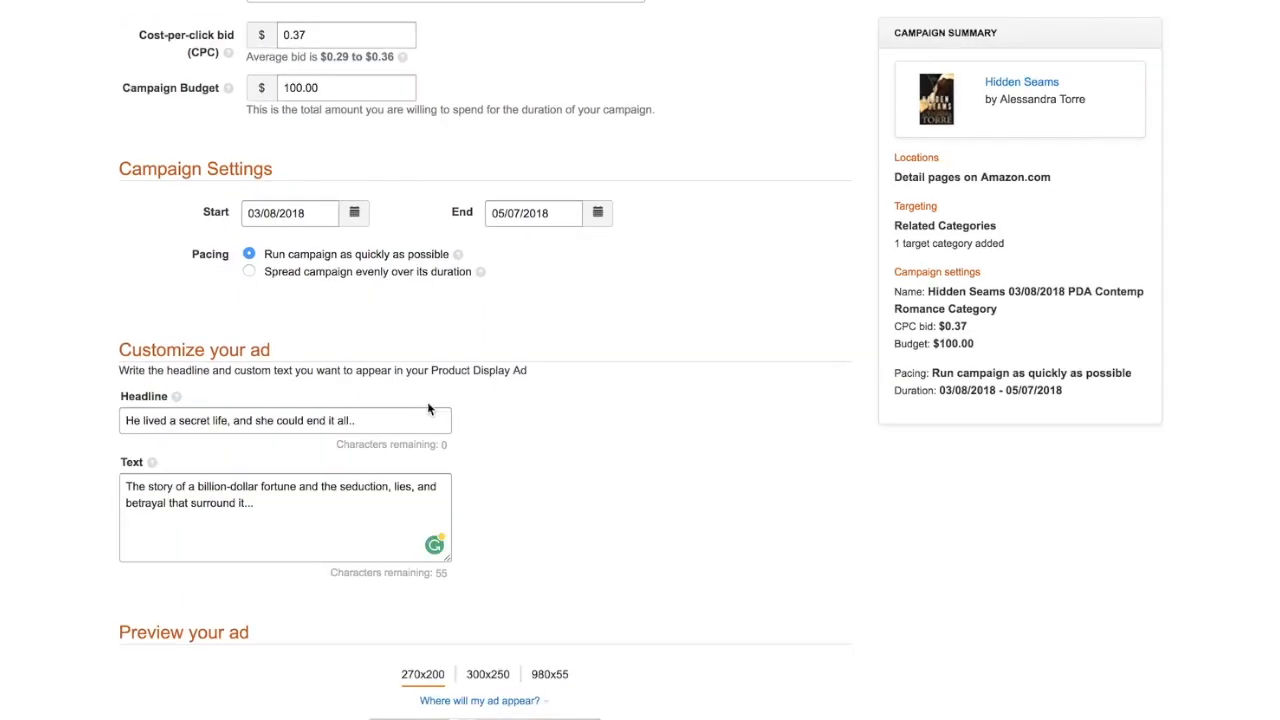
pyautogui.scroll(-3, 309, 423)
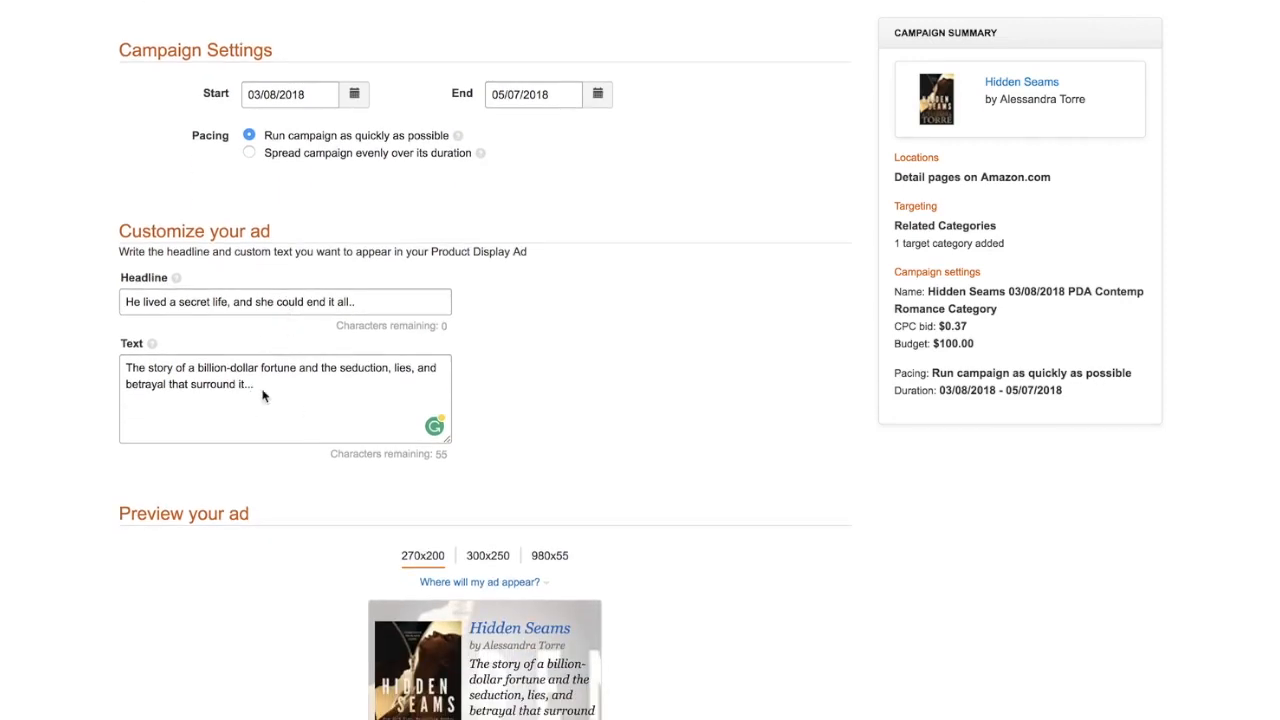
pyautogui.scroll(-3, 277, 437)
pyautogui.scroll(-2, 277, 437)
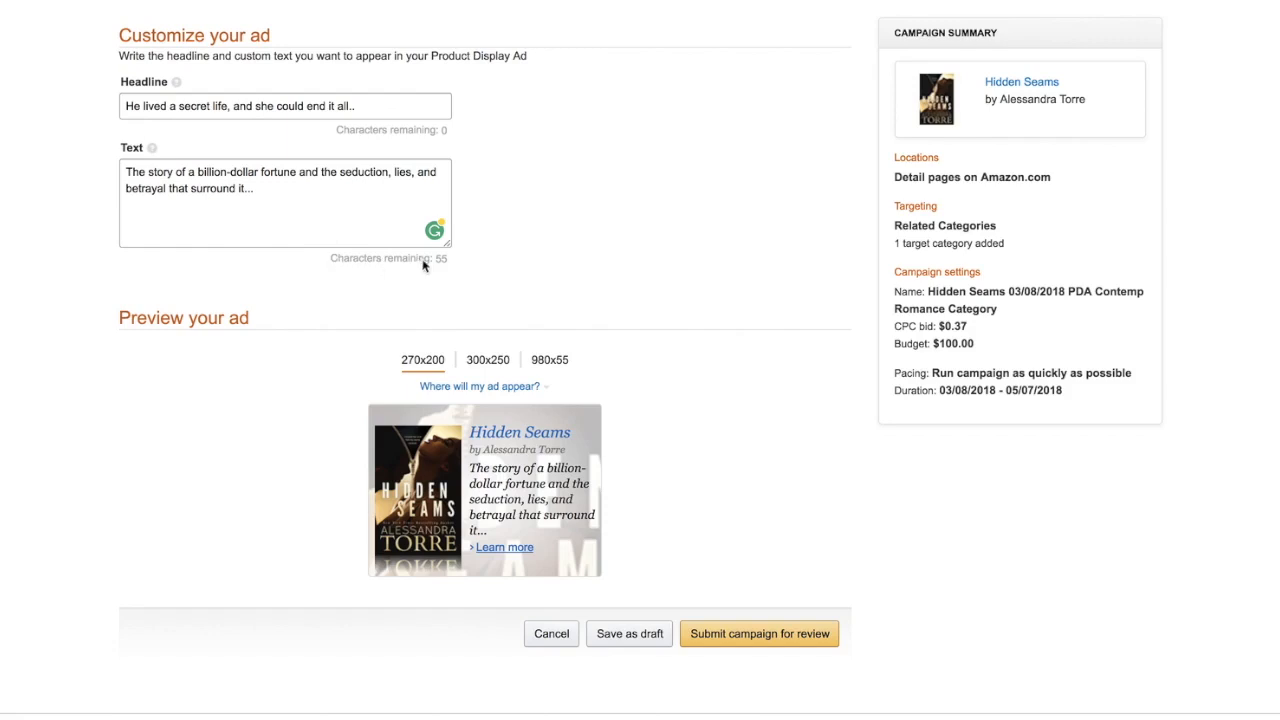
# Add "from a New York Times Bestseller" to the end of the ad's custom text
pyautogui.click(264, 187)
pyautogui.write('from a ')
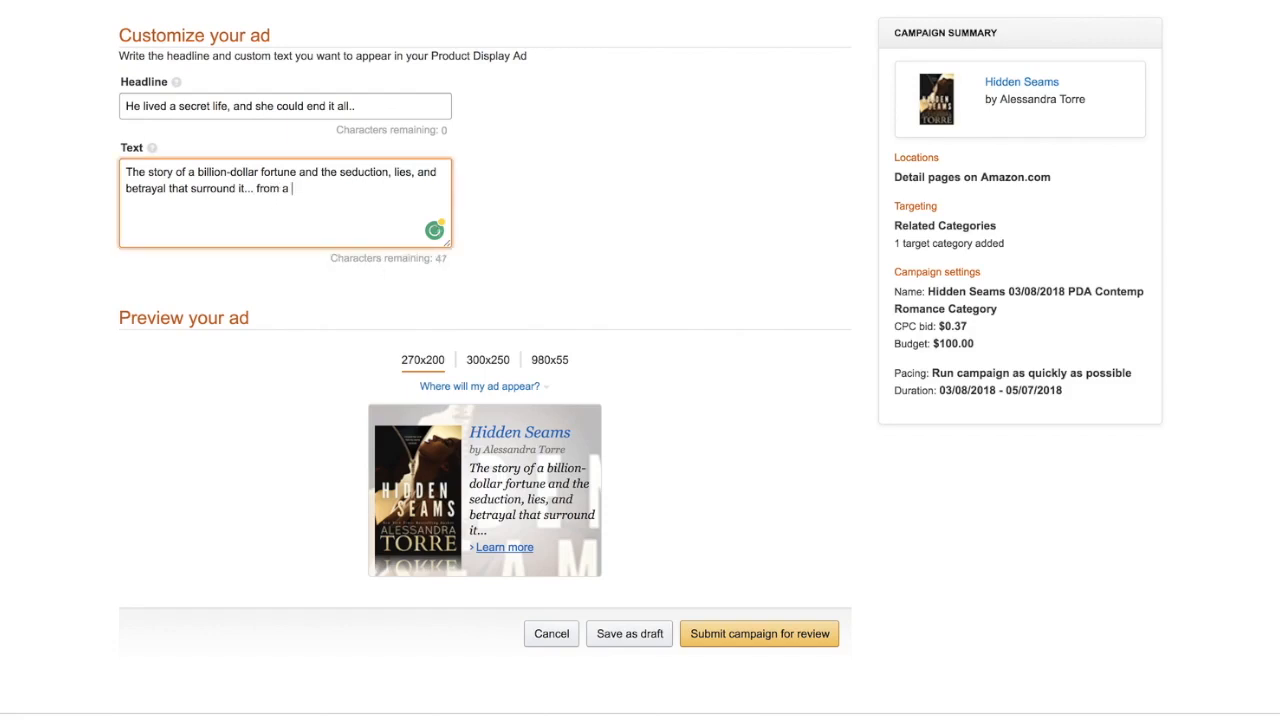
pyautogui.write('Ne w Yo')
pyautogui.press('BackSpace')
pyautogui.write('ork Time')
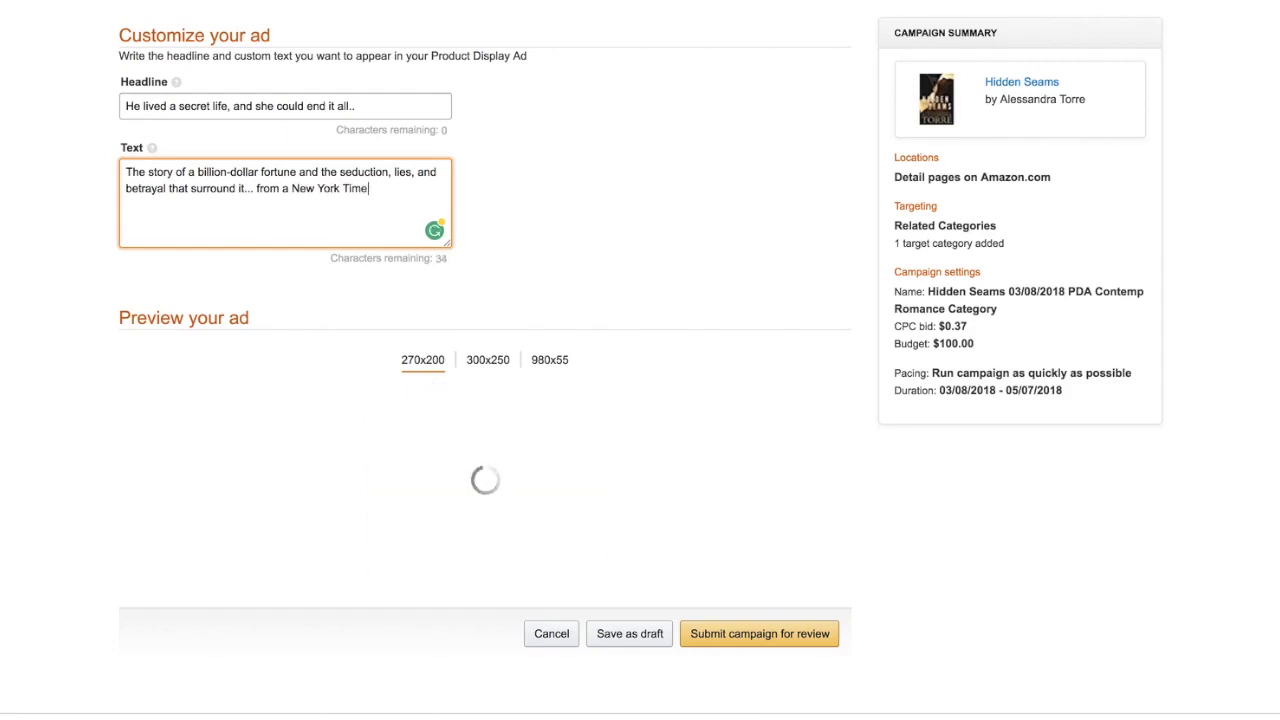
pyautogui.write('s Bestseller')
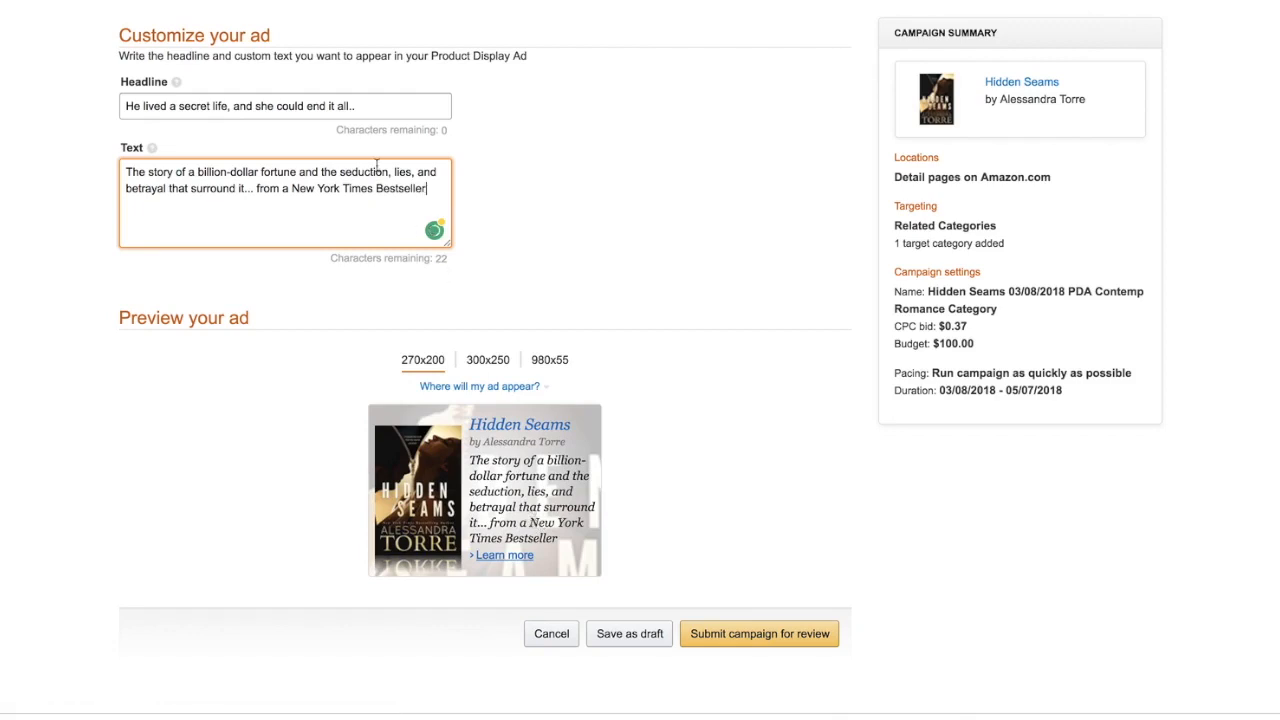
# Remove the added phrase "from a New York Times Bestseller" from the ad's custom text
pyautogui.moveTo(443, 182); pyautogui.dragTo(256, 188)
pyautogui.press('BackSpace')
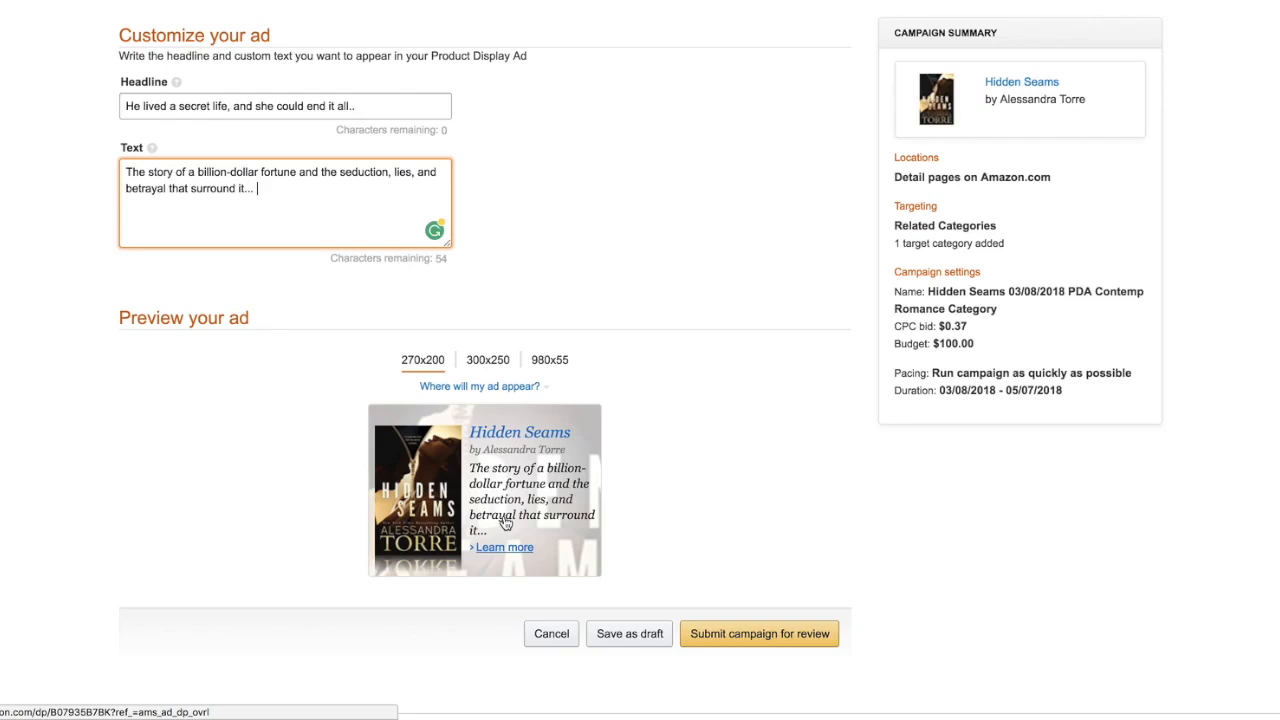
pyautogui.scroll(1, 530, 420)
pyautogui.click(543, 344)
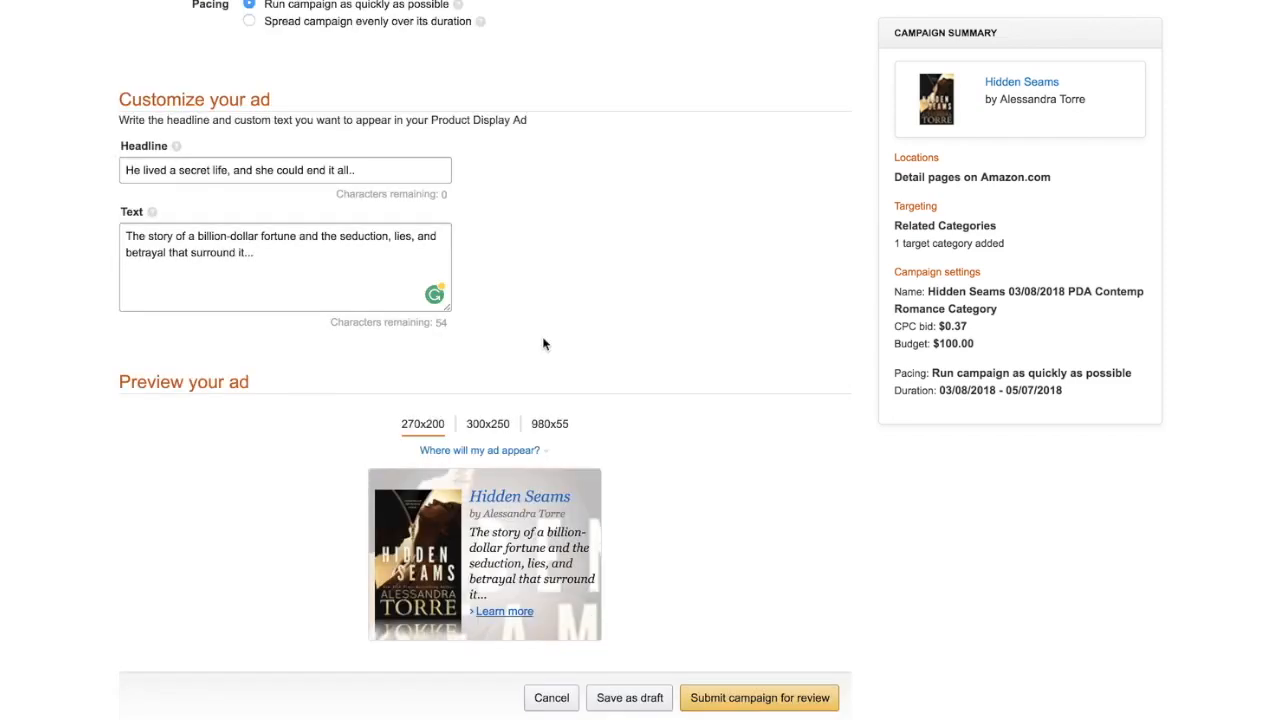
# Compare the ad previews in the 300x250, 980x55 and 270x200 sizes
pyautogui.click(492, 426)
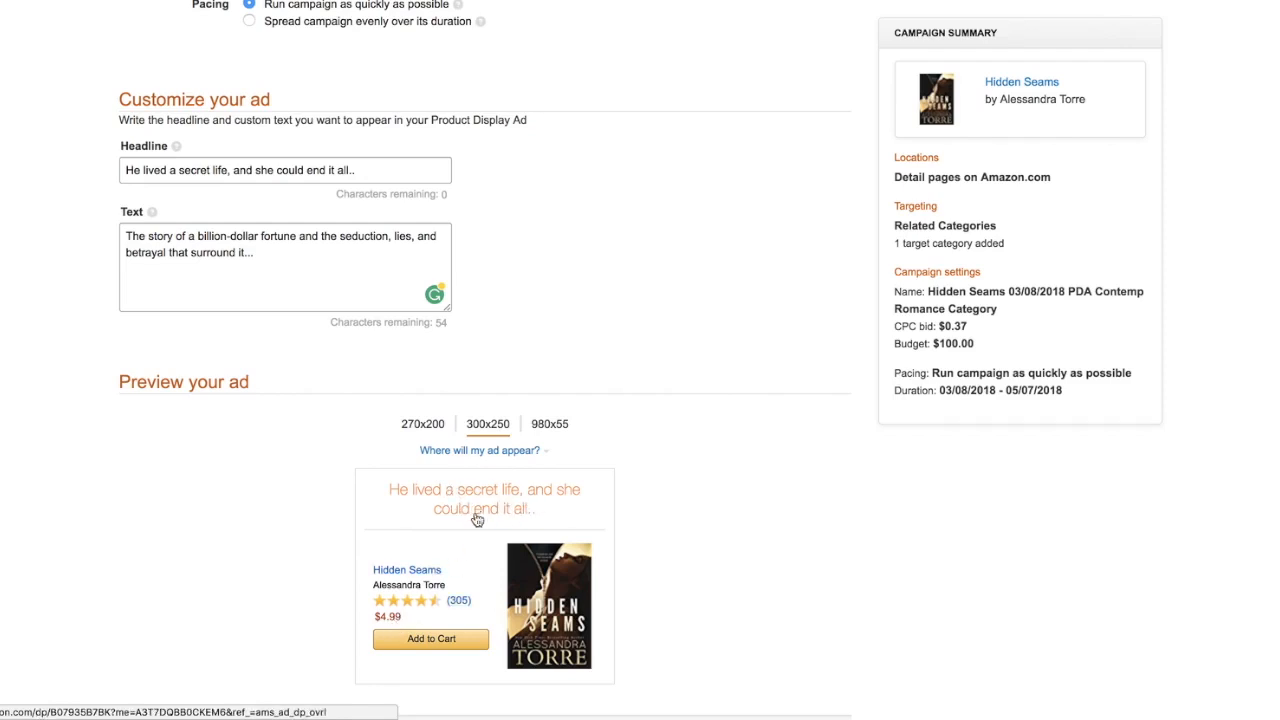
pyautogui.click(546, 425)
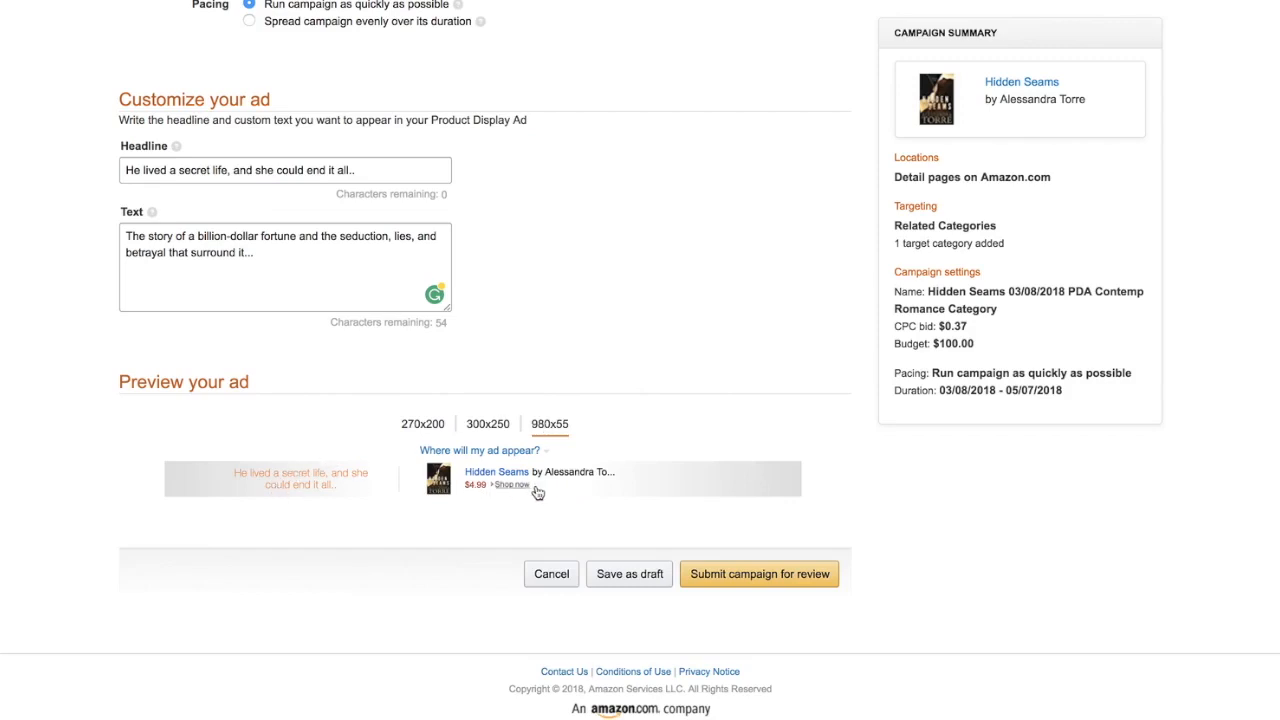
pyautogui.click(423, 425)
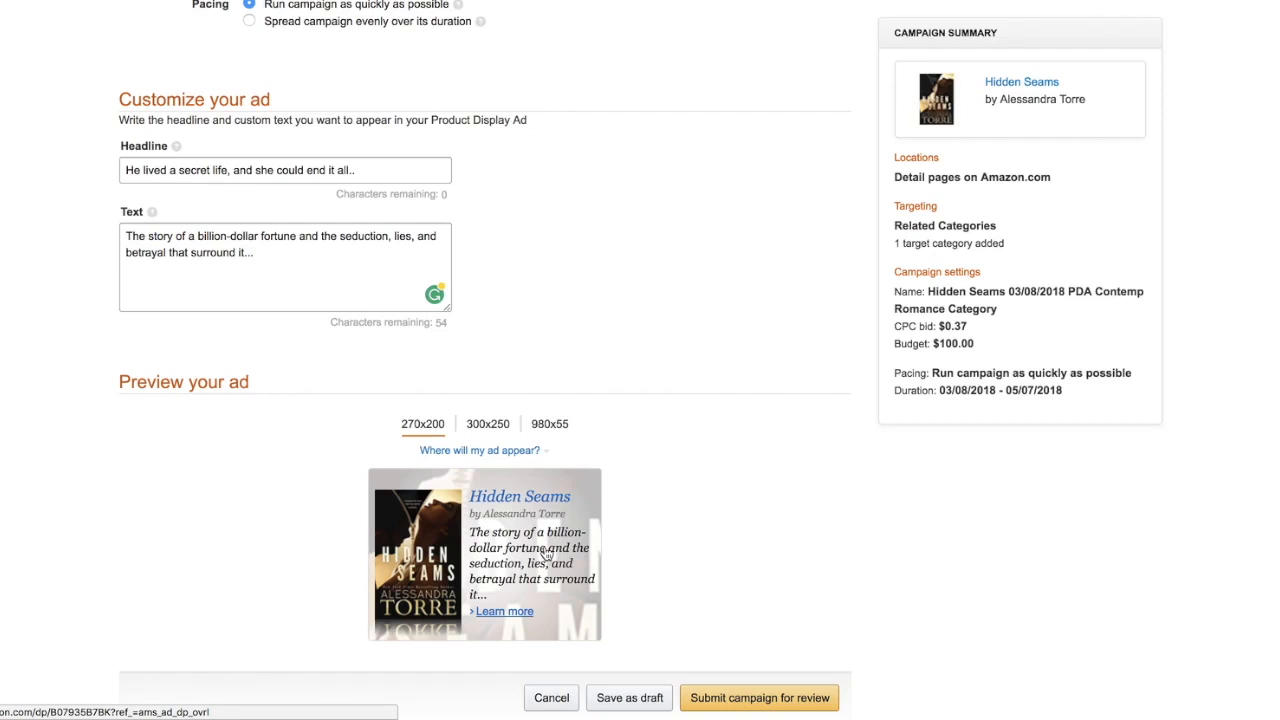
pyautogui.click(489, 424)
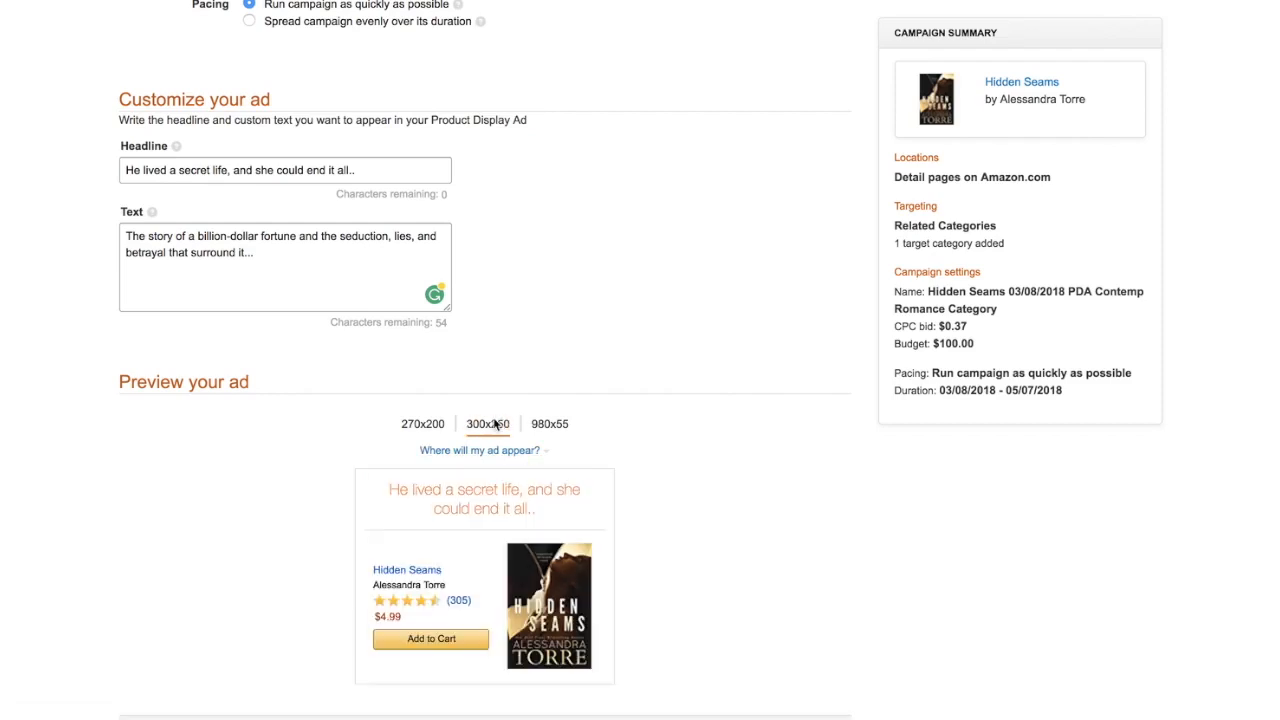
pyautogui.click(549, 424)
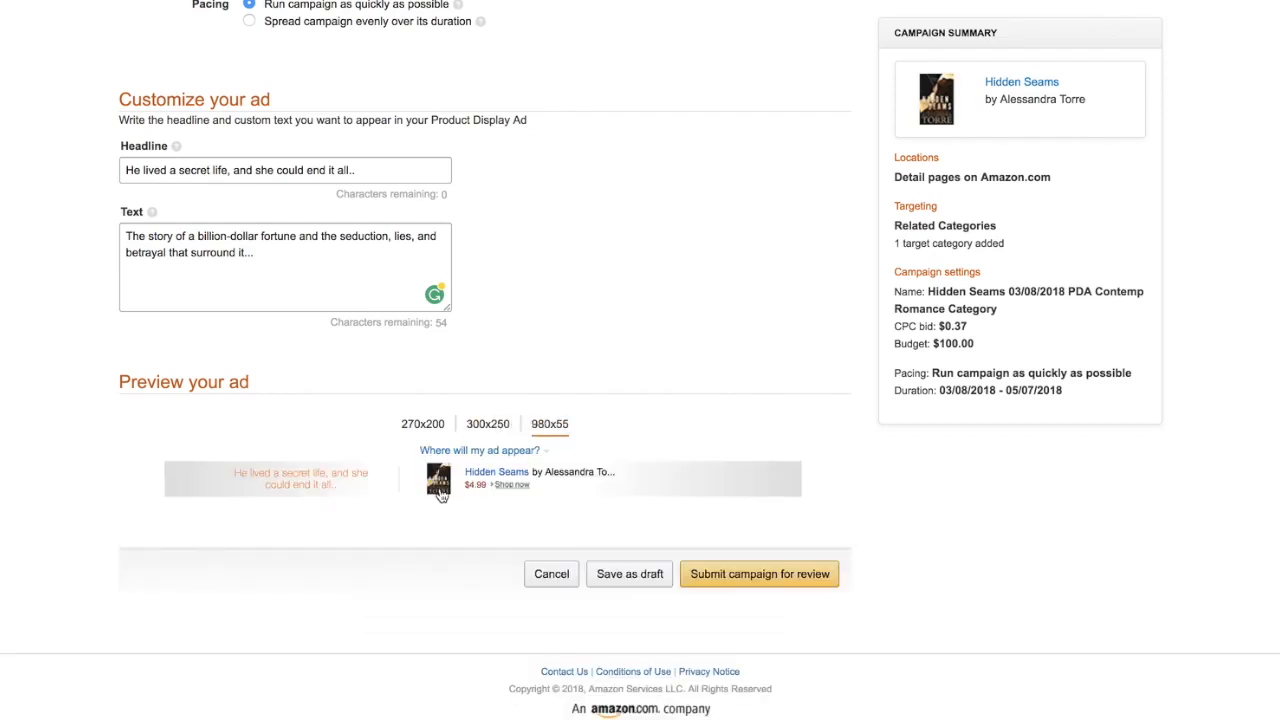
pyautogui.click(433, 428)
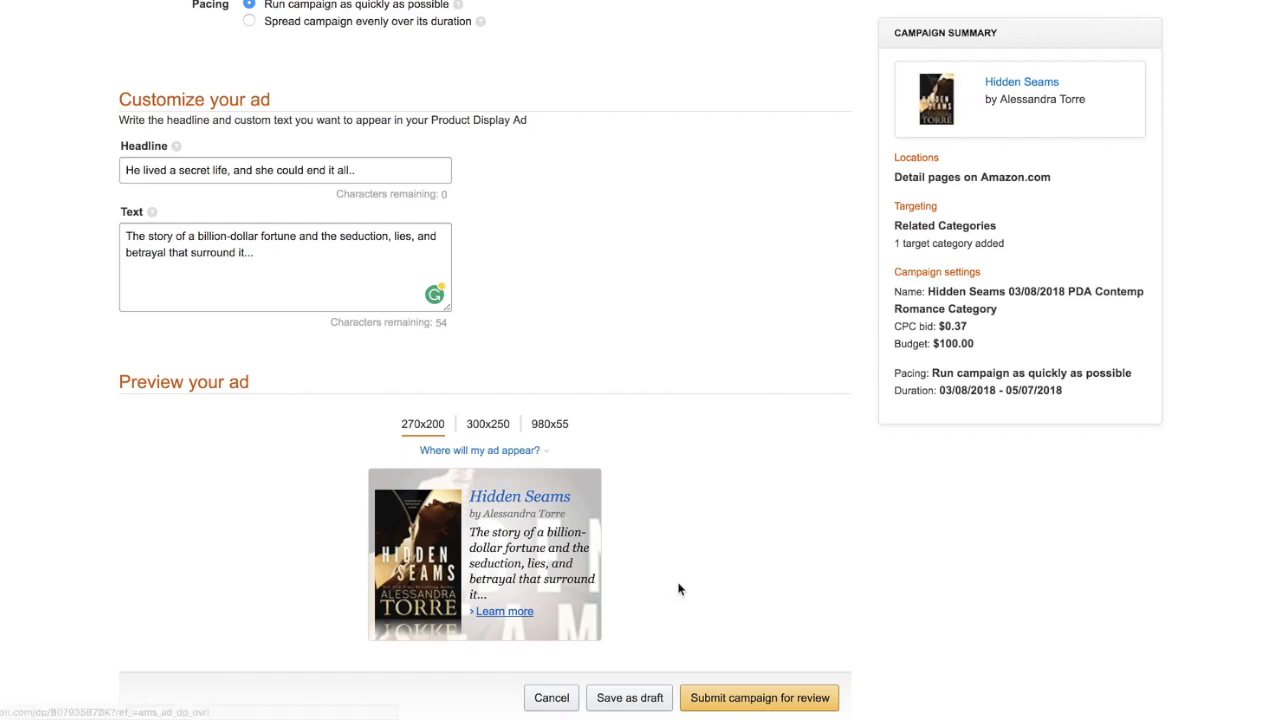
# Submit the Hidden Seams Contemporary Romance category campaign for review
pyautogui.scroll(-1, 677, 589)
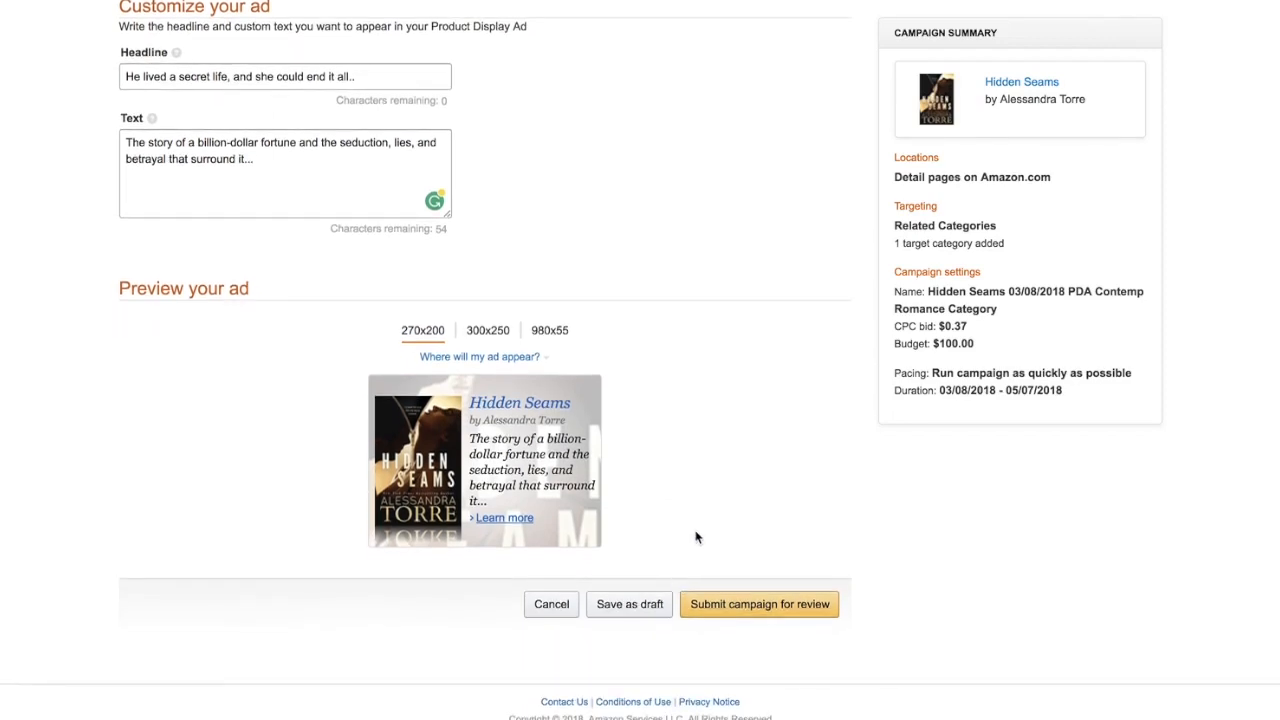
pyautogui.click(760, 608)
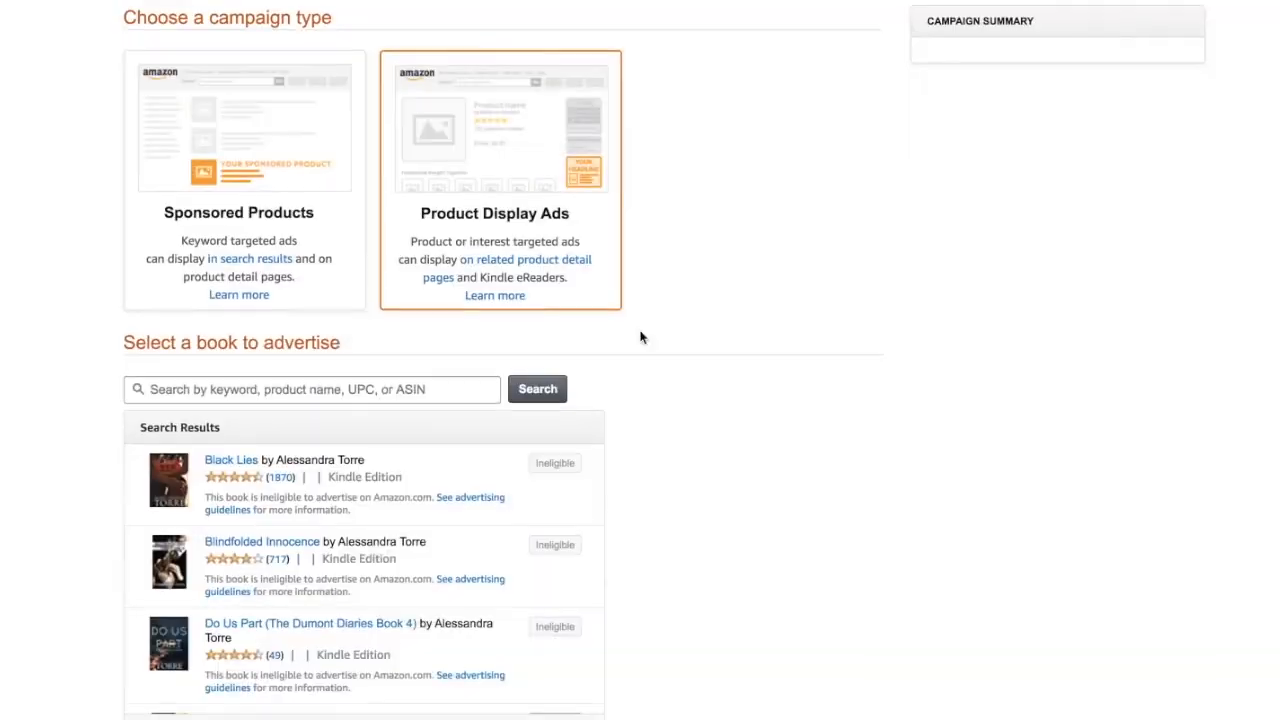
# Find "hidden seams" and select its Kindle Edition as the book to advertise in a new Product Display Ads campaign
pyautogui.scroll(1, 640, 337)
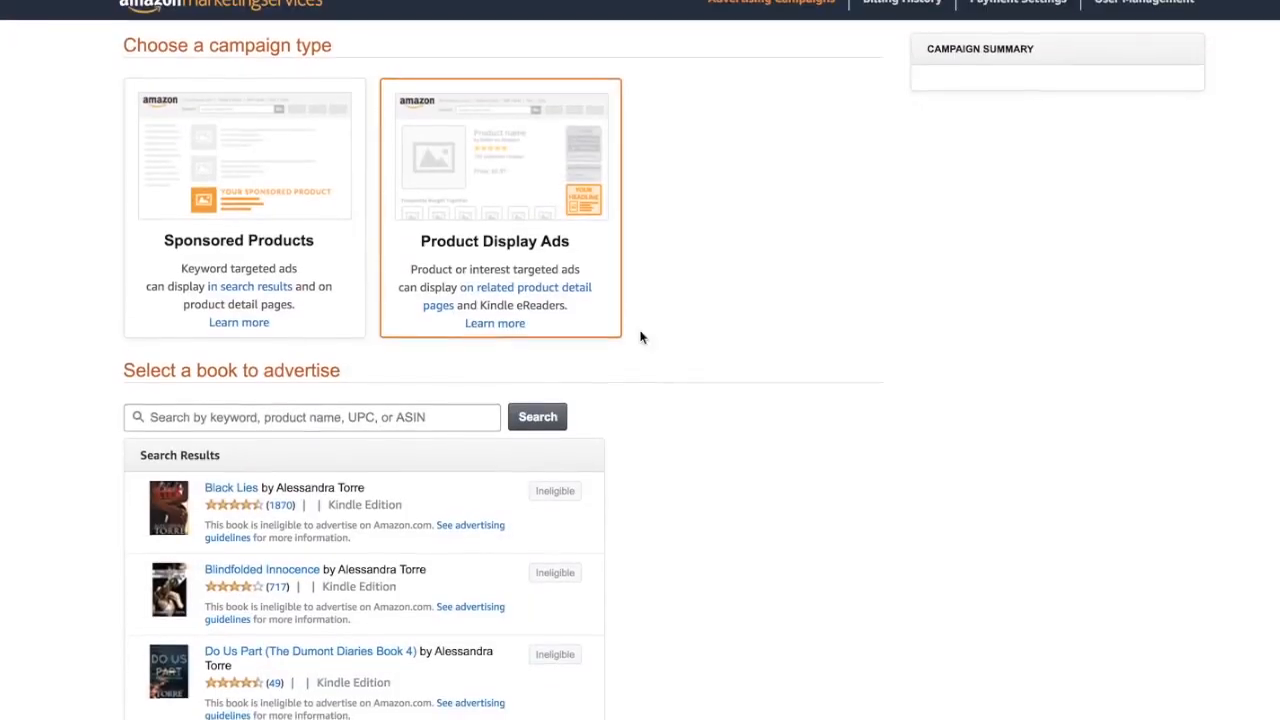
pyautogui.scroll(-1, 640, 337)
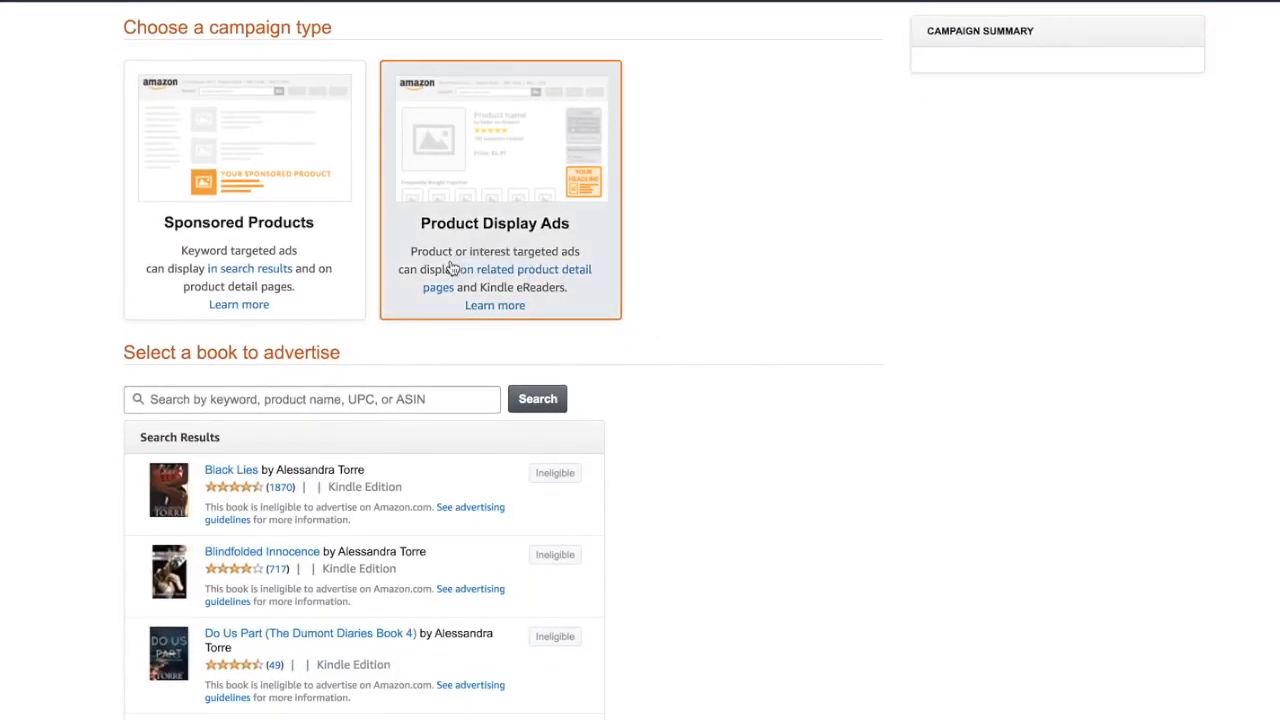
pyautogui.click(360, 405)
pyautogui.write('hidden seams')
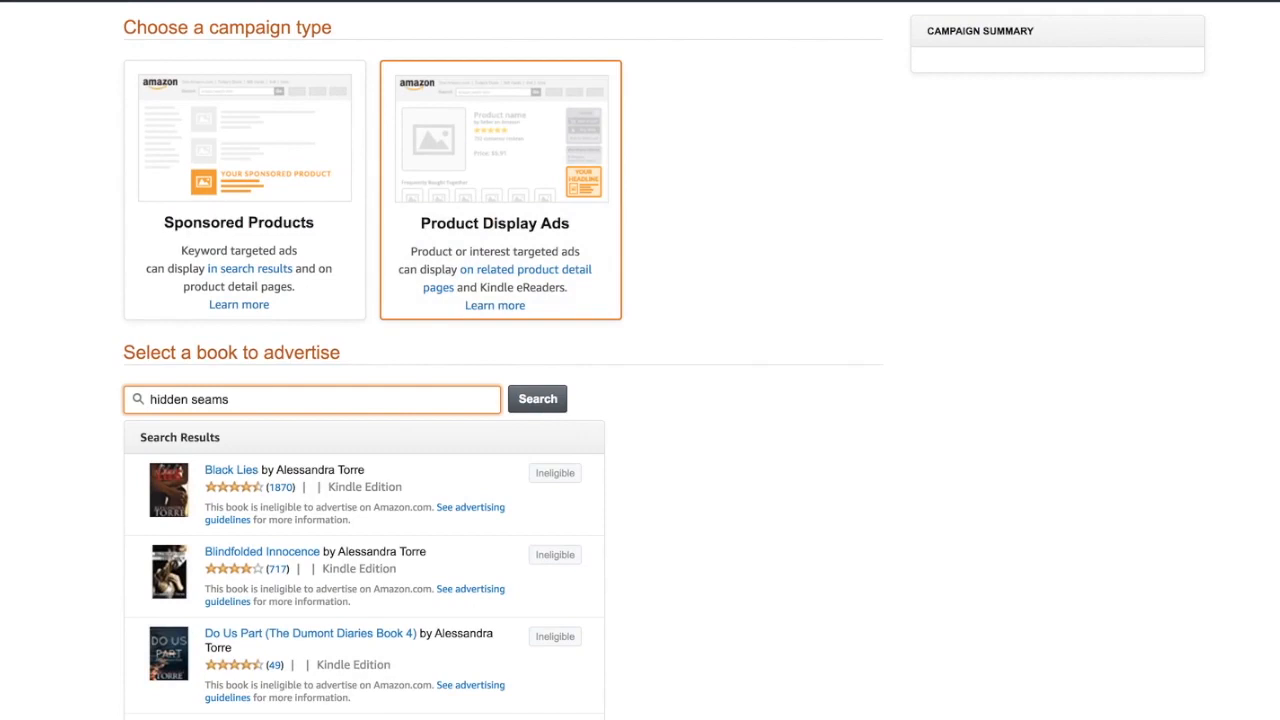
pyautogui.click(548, 398)
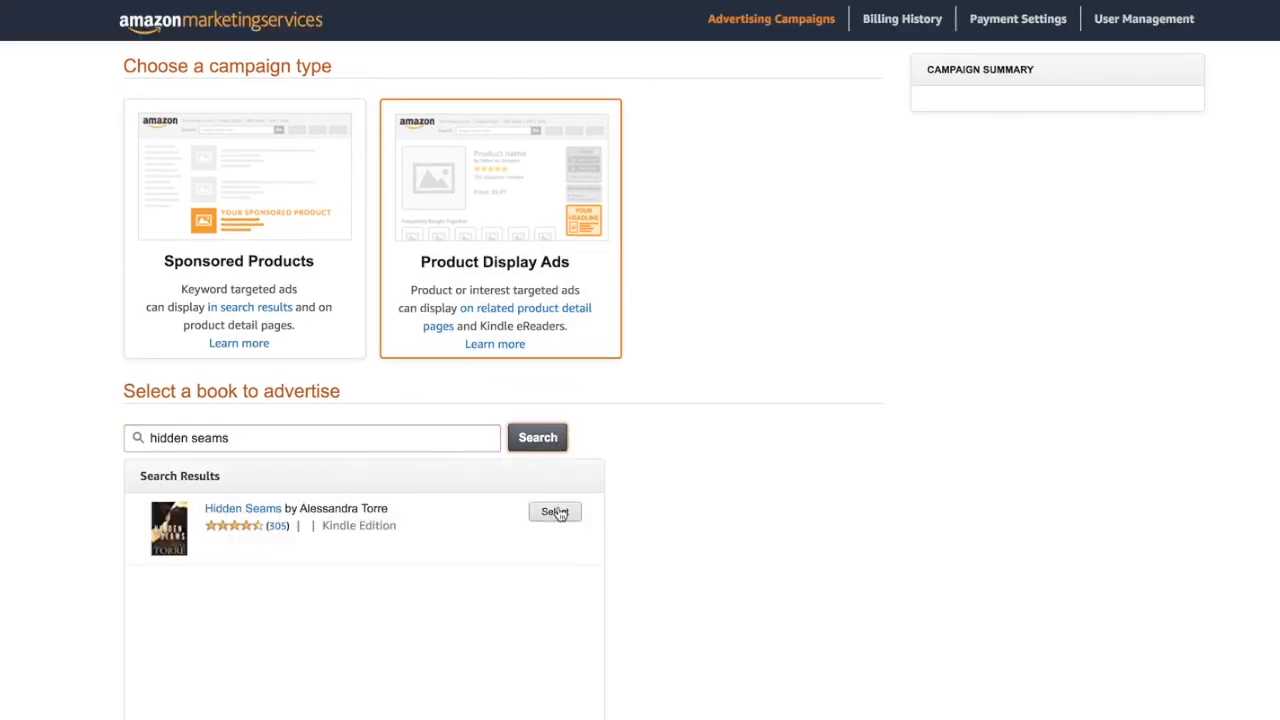
pyautogui.click(555, 512)
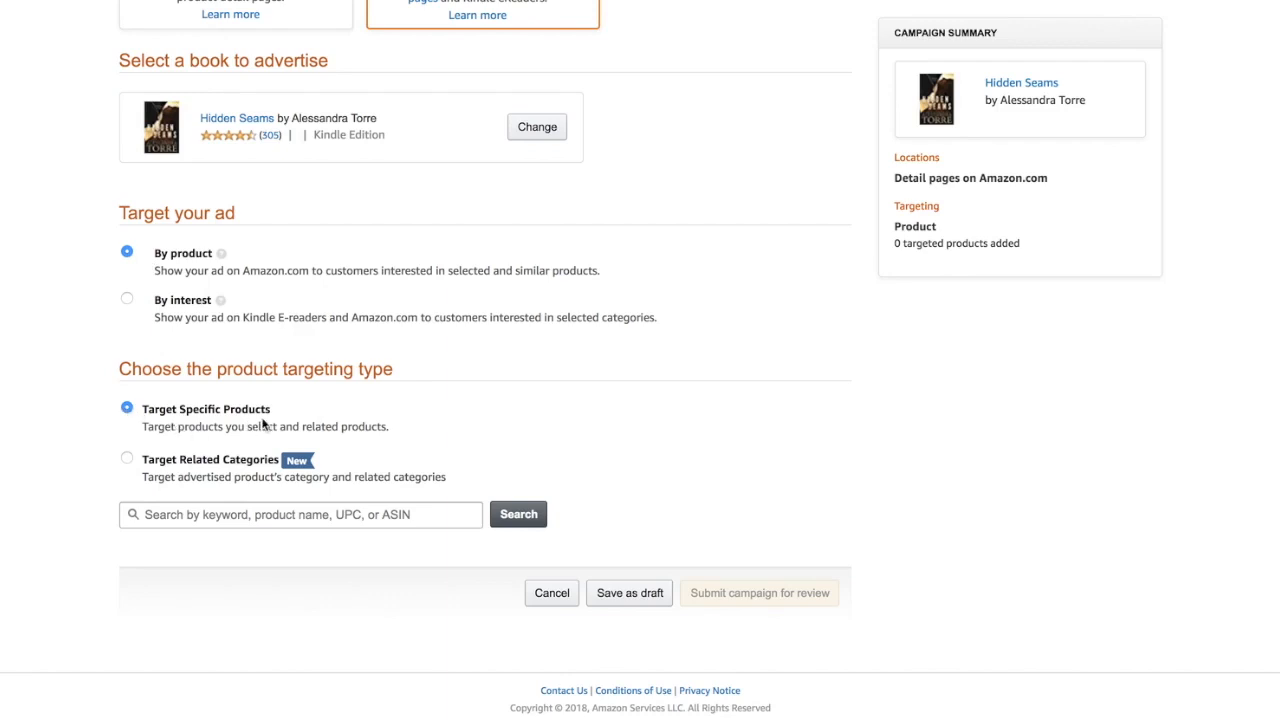
# Search the specific products to target for "alessandra torre" and look through the resulting books
pyautogui.click(231, 516)
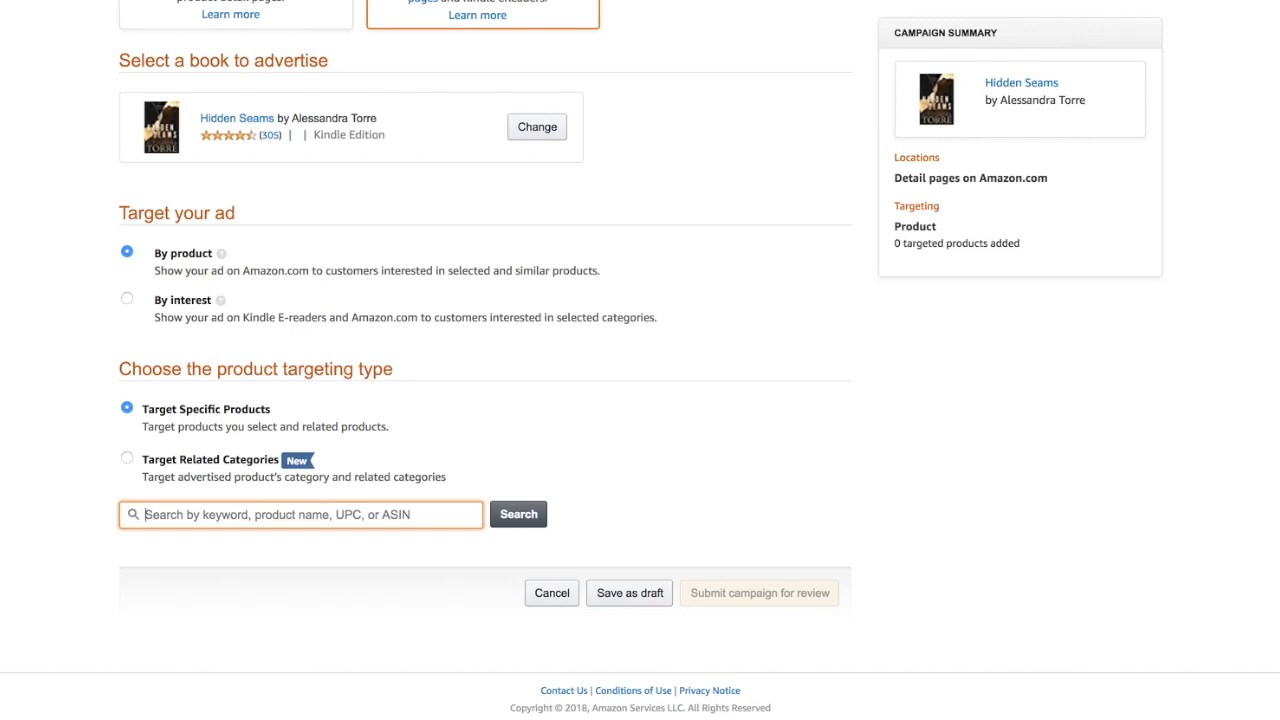
pyautogui.write('alessandra torr')
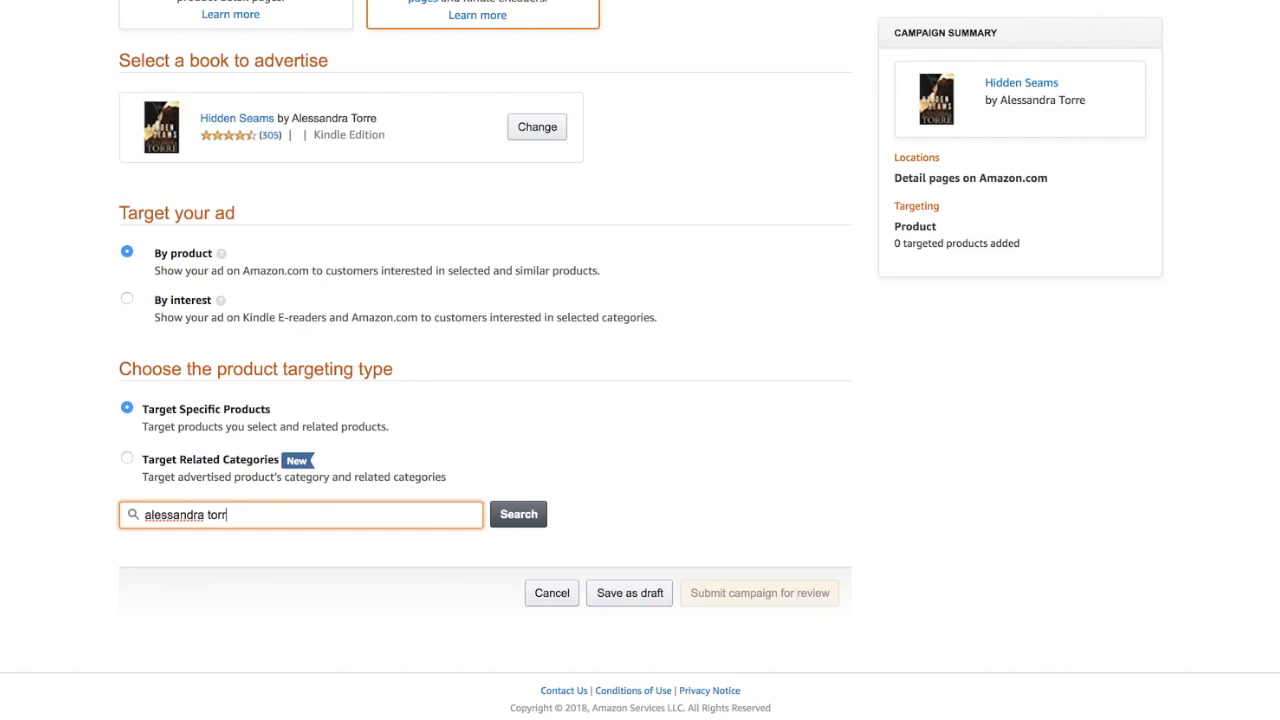
pyautogui.write('e')
pyautogui.scroll(-3, 300, 518)
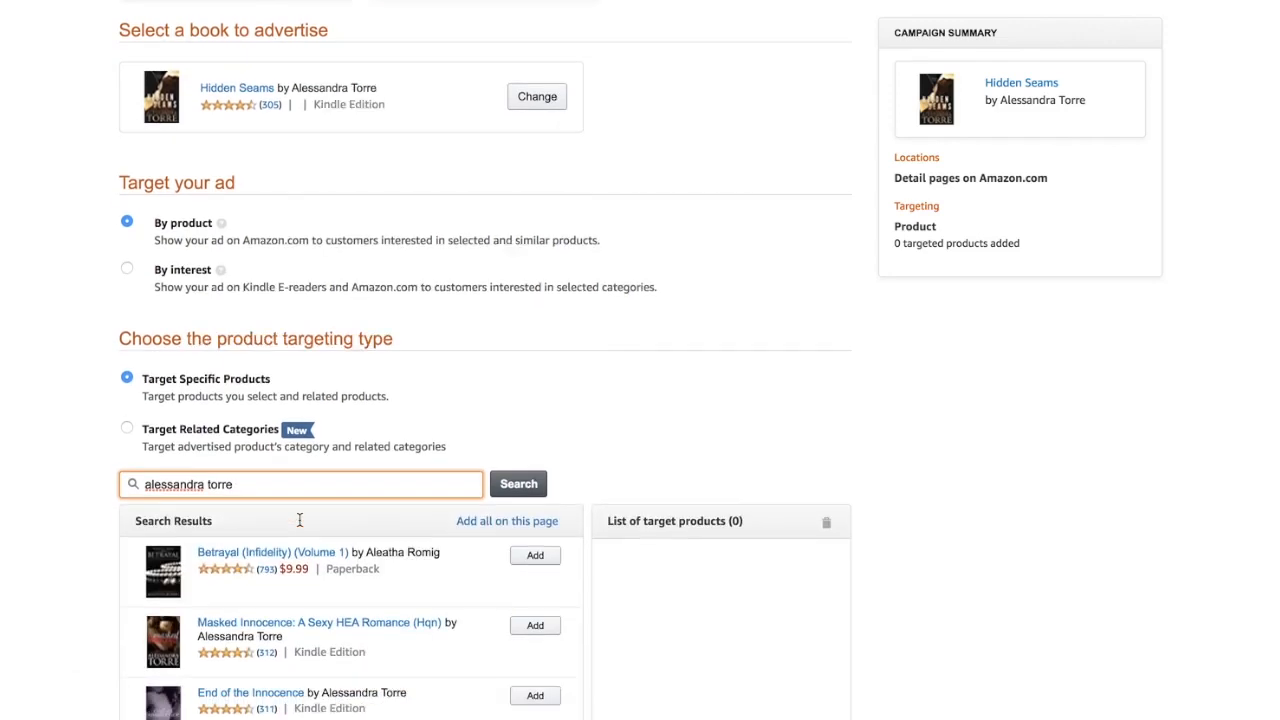
pyautogui.scroll(-4, 320, 600)
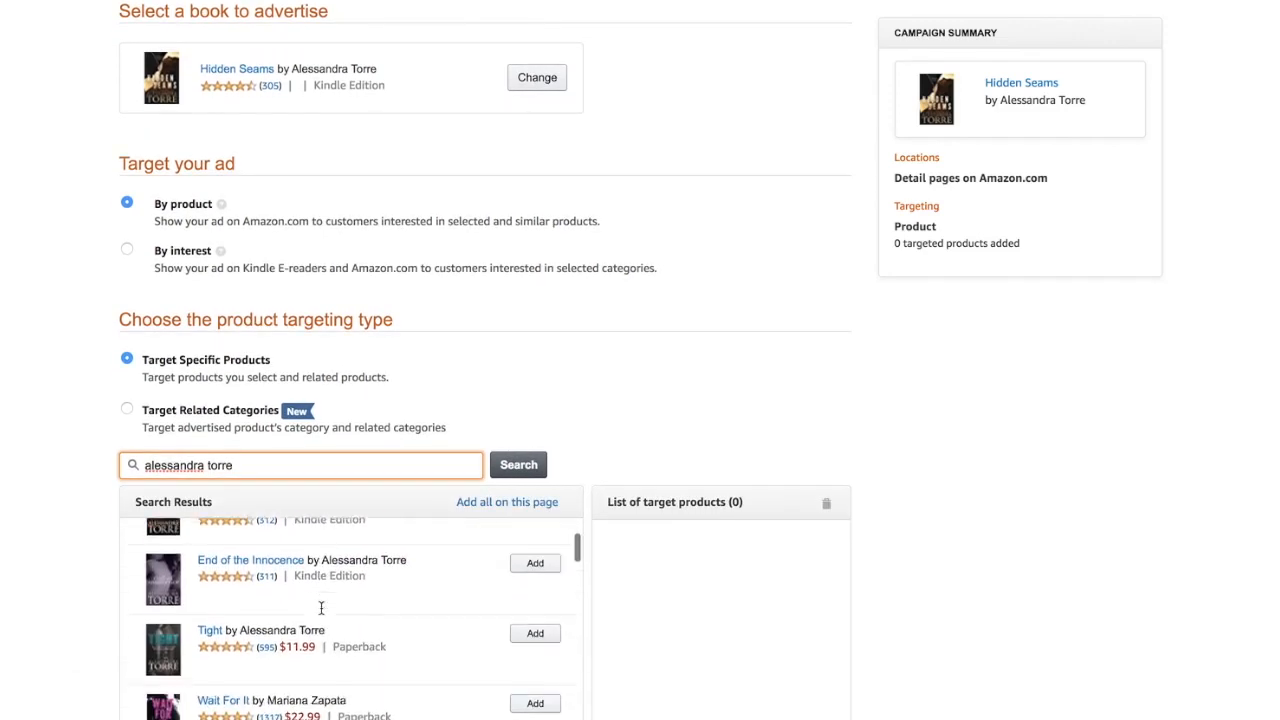
pyautogui.scroll(-5, 321, 607)
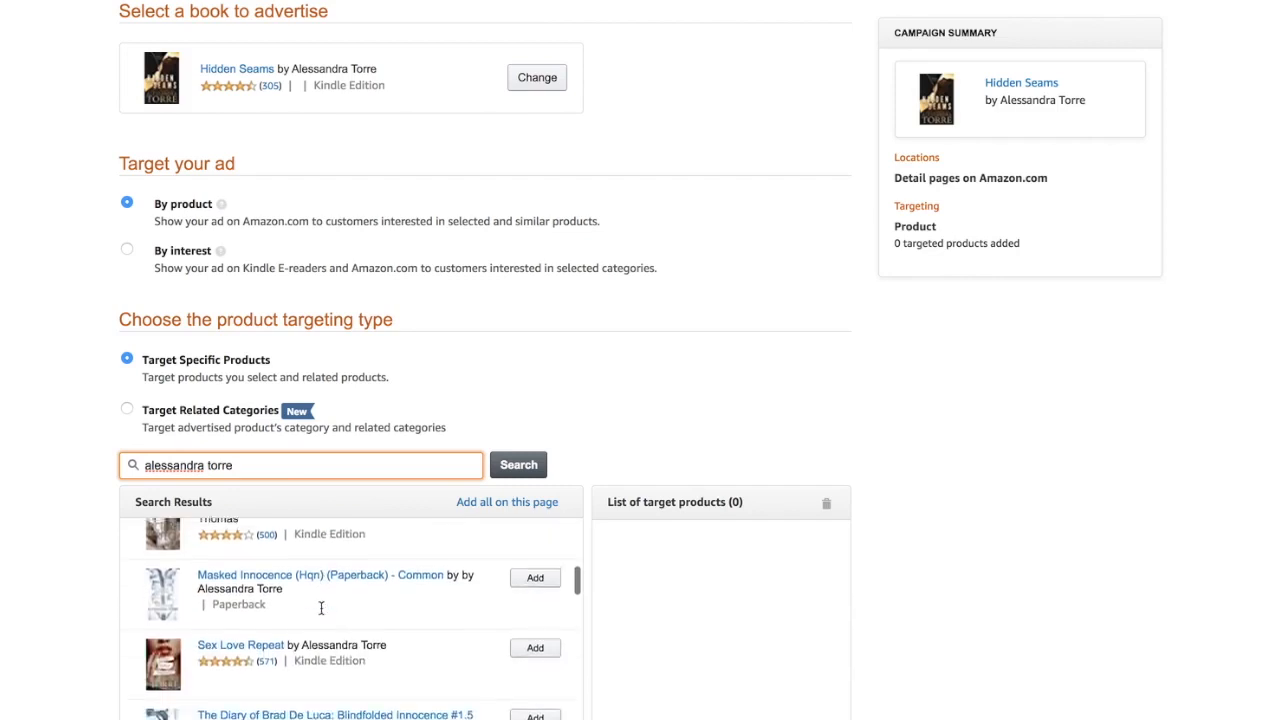
pyautogui.scroll(-4, 321, 610)
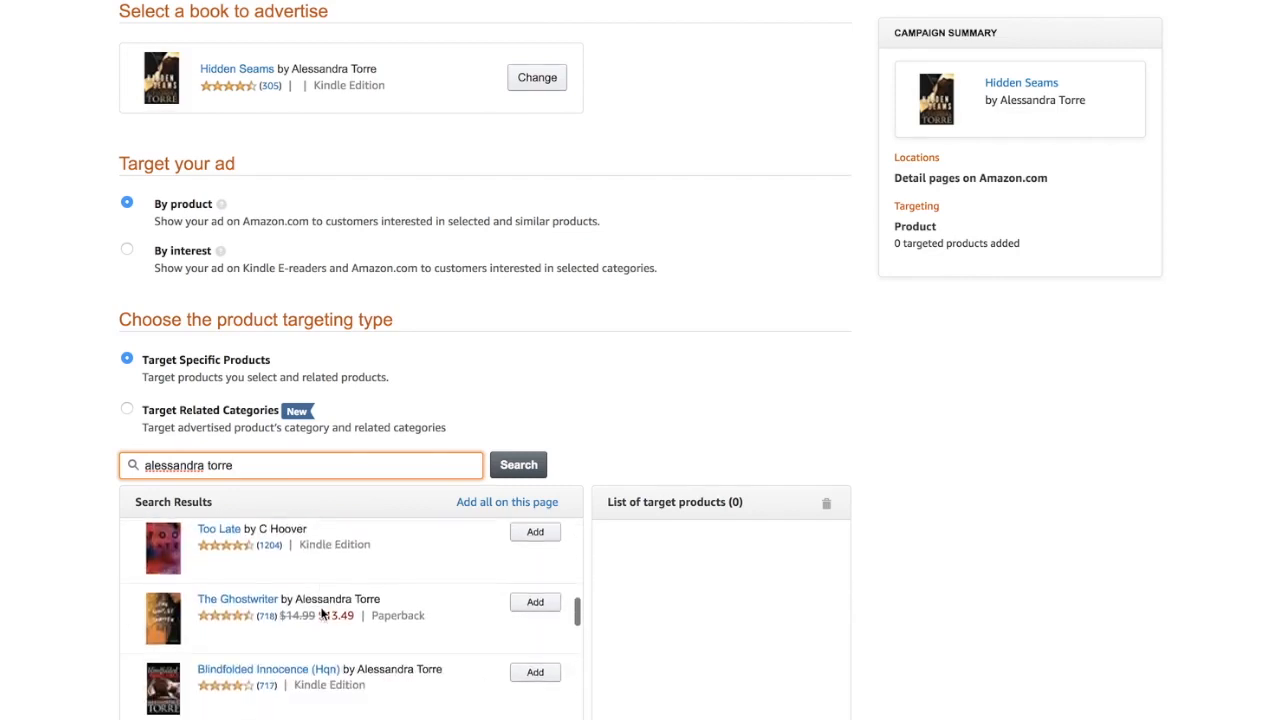
pyautogui.scroll(-4, 321, 608)
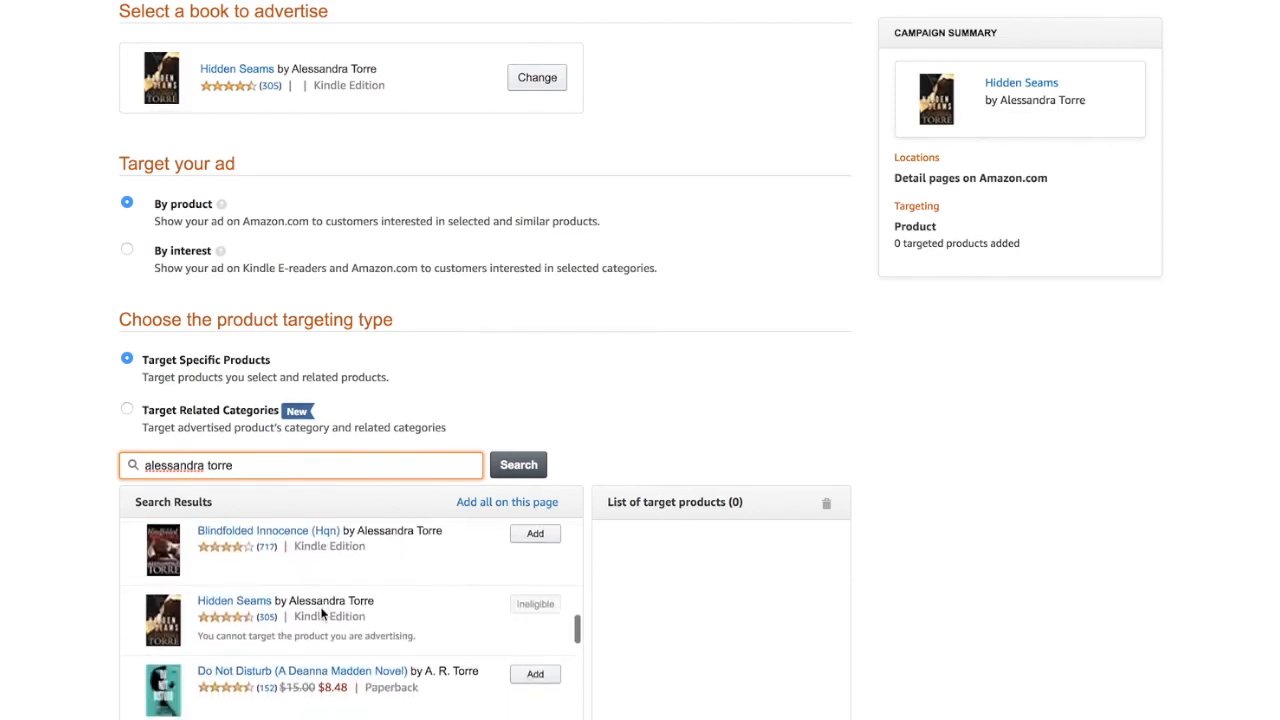
pyautogui.scroll(-6, 321, 613)
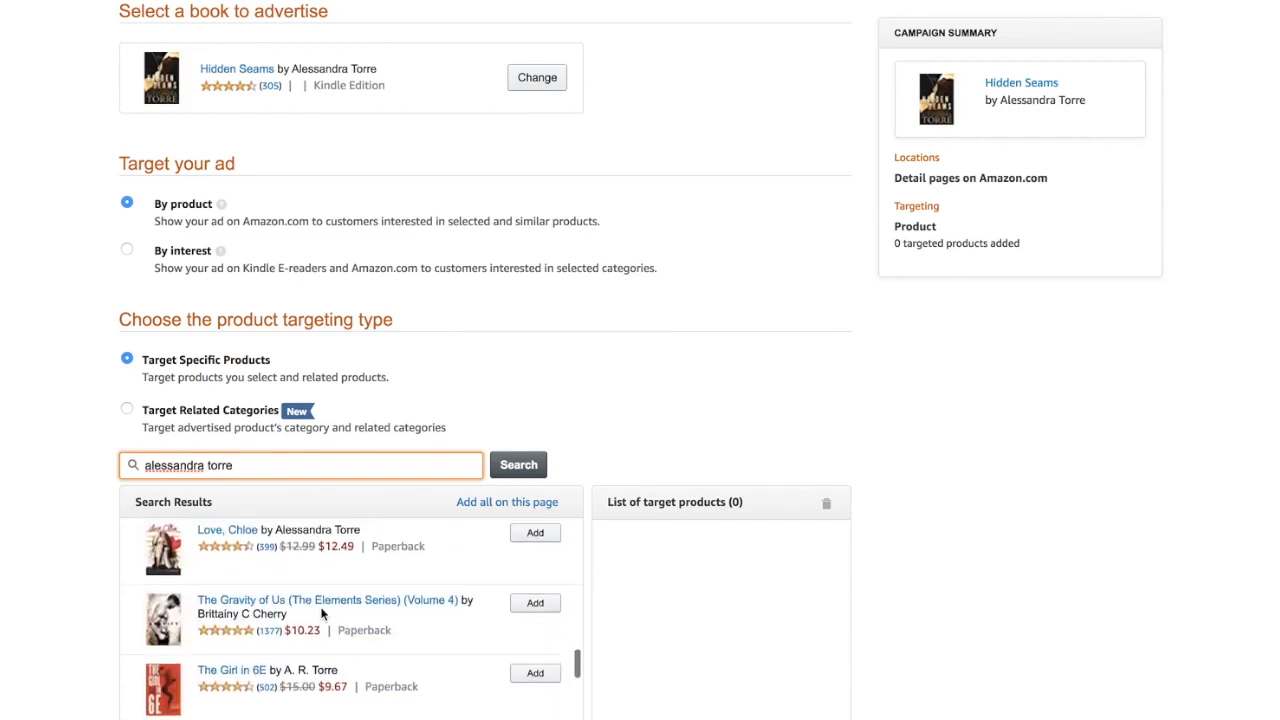
pyautogui.scroll(2, 321, 610)
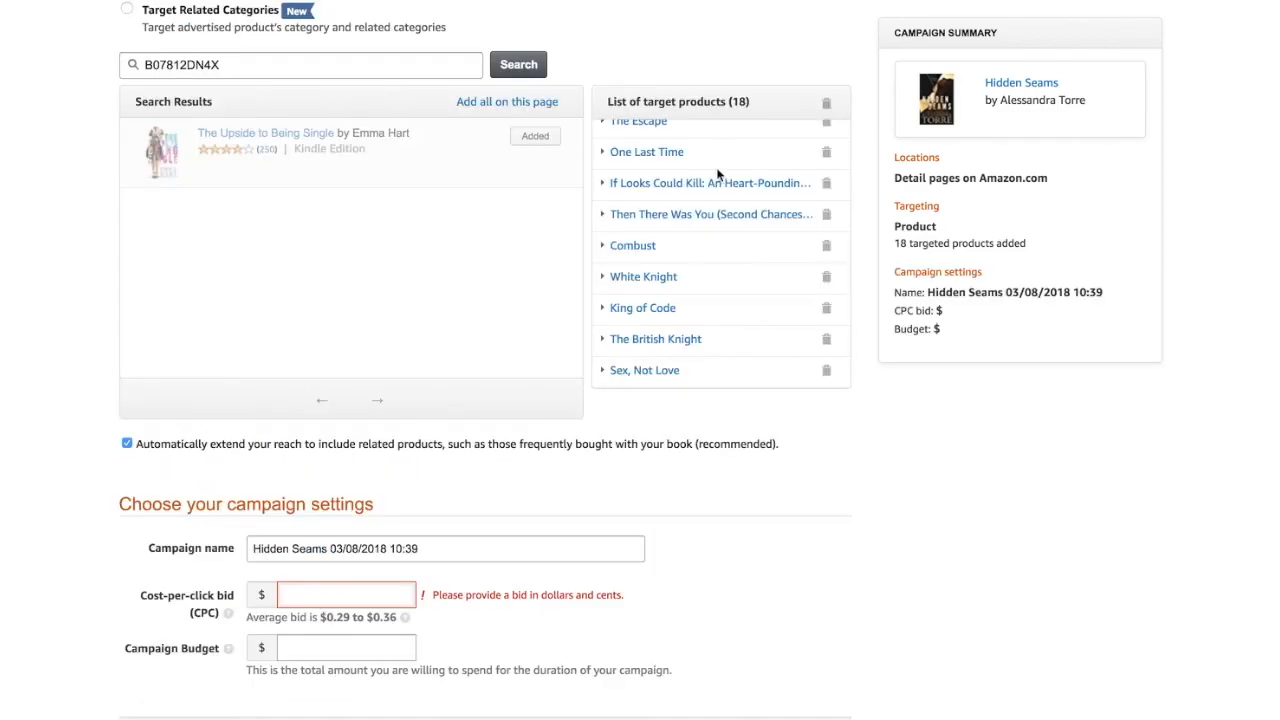
# Review the list of target products, and search for "love in lingerie alessandra" and "moonshot alessandra"
pyautogui.scroll(3, 717, 174)
pyautogui.scroll(-5, 720, 251)
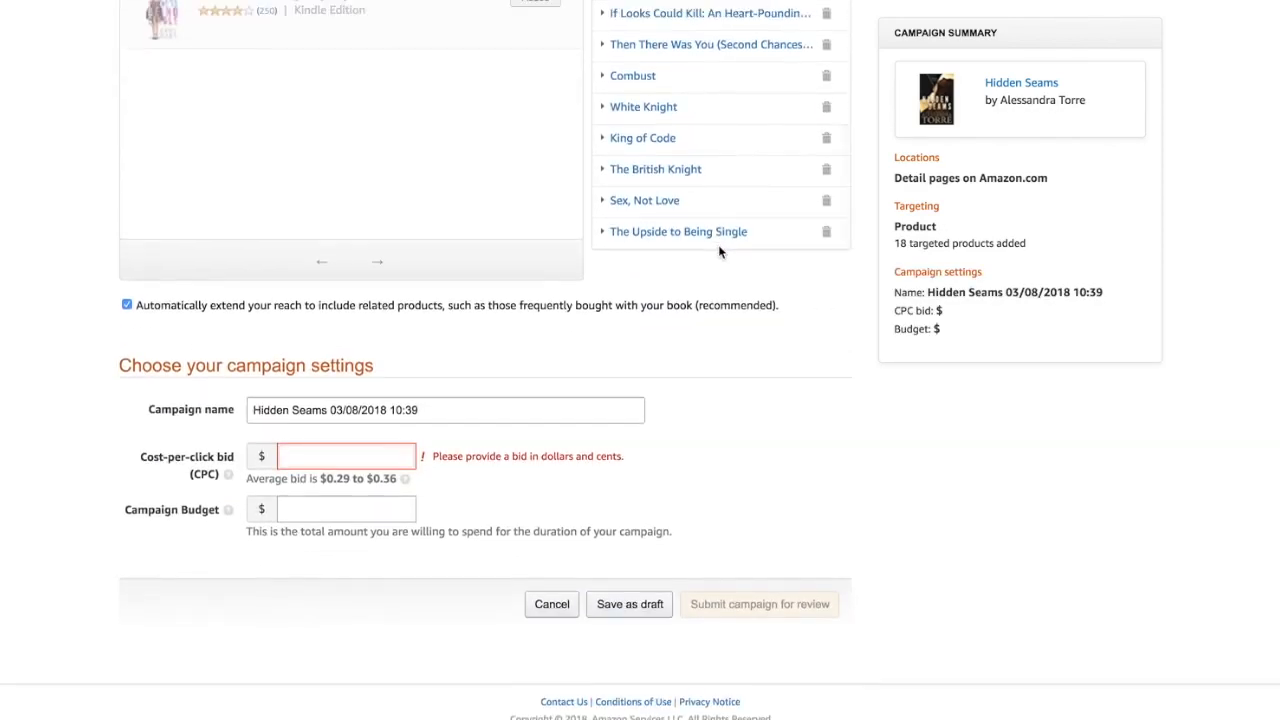
pyautogui.scroll(6, 720, 251)
pyautogui.scroll(3, 351, 137)
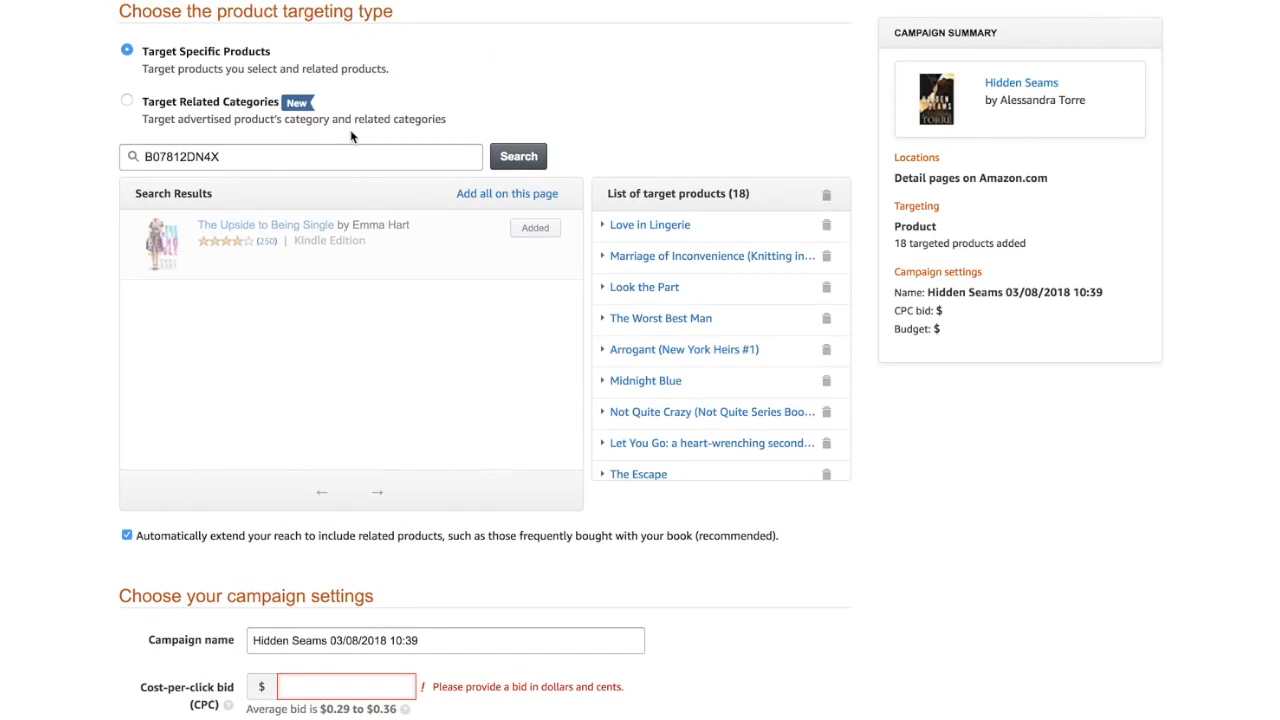
pyautogui.moveTo(238, 155); pyautogui.dragTo(125, 155)
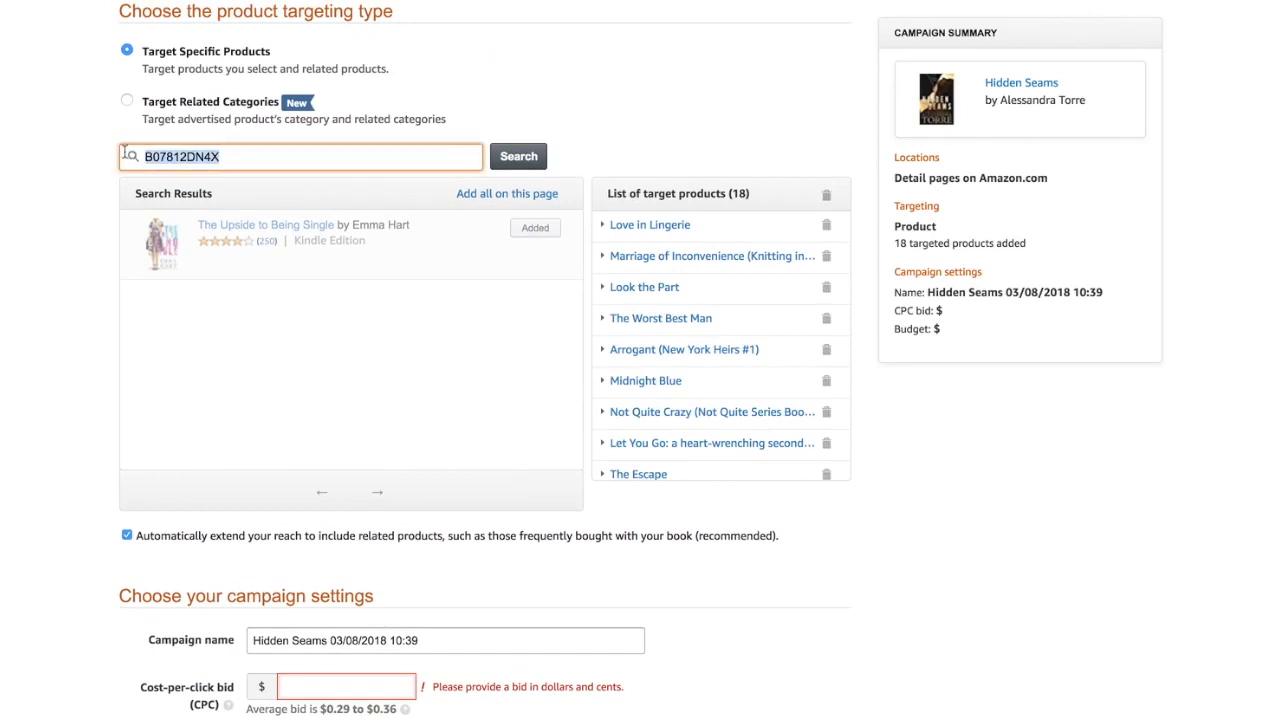
pyautogui.write('love')
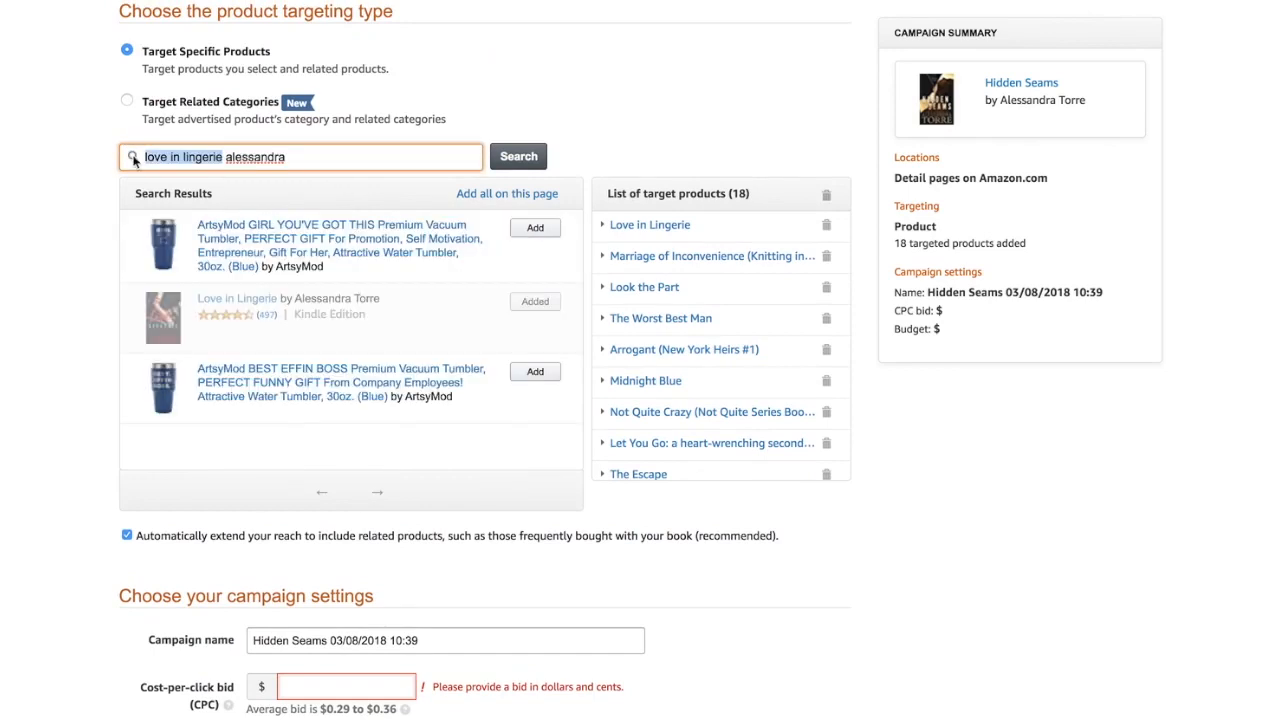
pyautogui.write('moonshot alessandra')
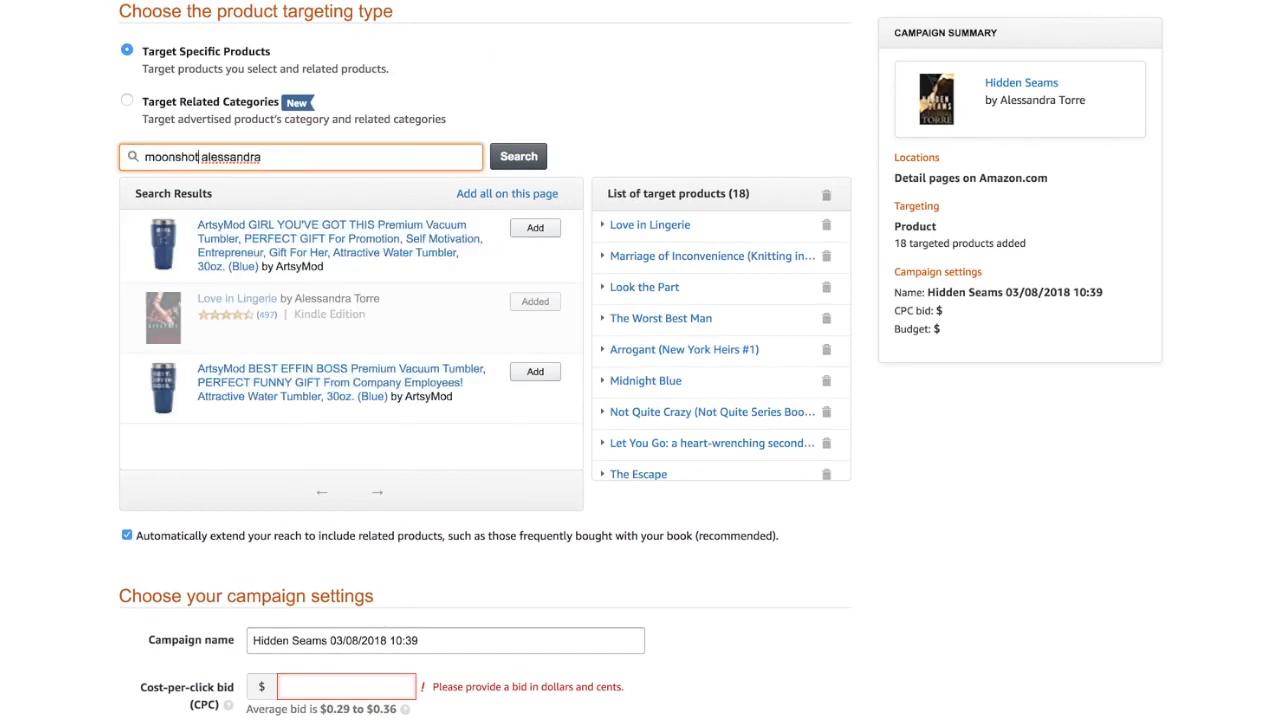
pyautogui.press('Return')
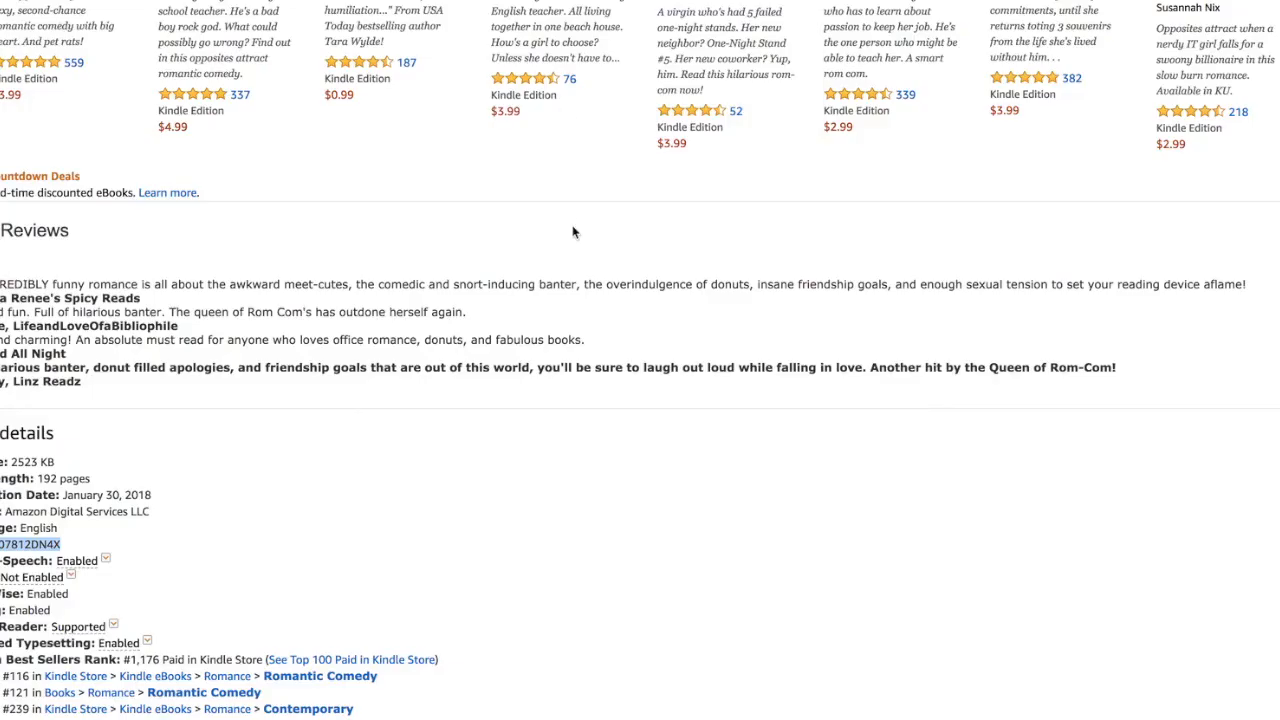
# Open Miss Mechanic from the books customers also bought and copy its ASIN from the product details
pyautogui.scroll(9, 571, 234)
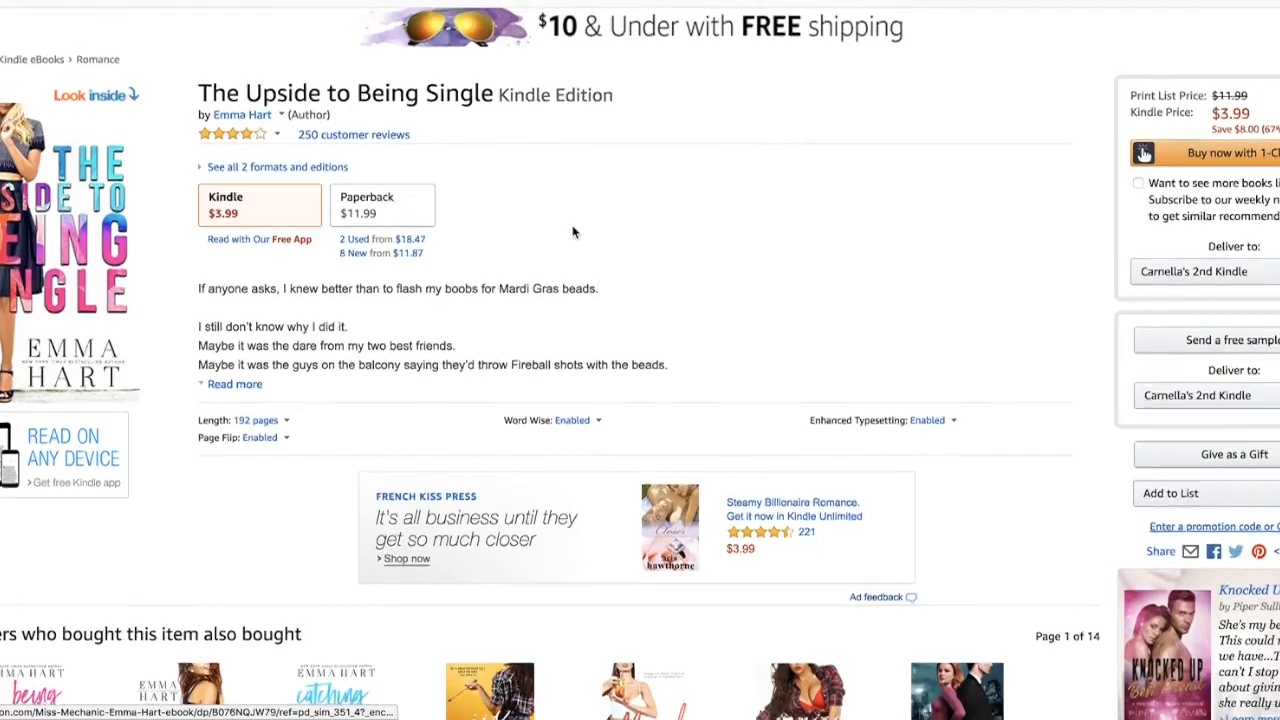
pyautogui.scroll(-3, 560, 260)
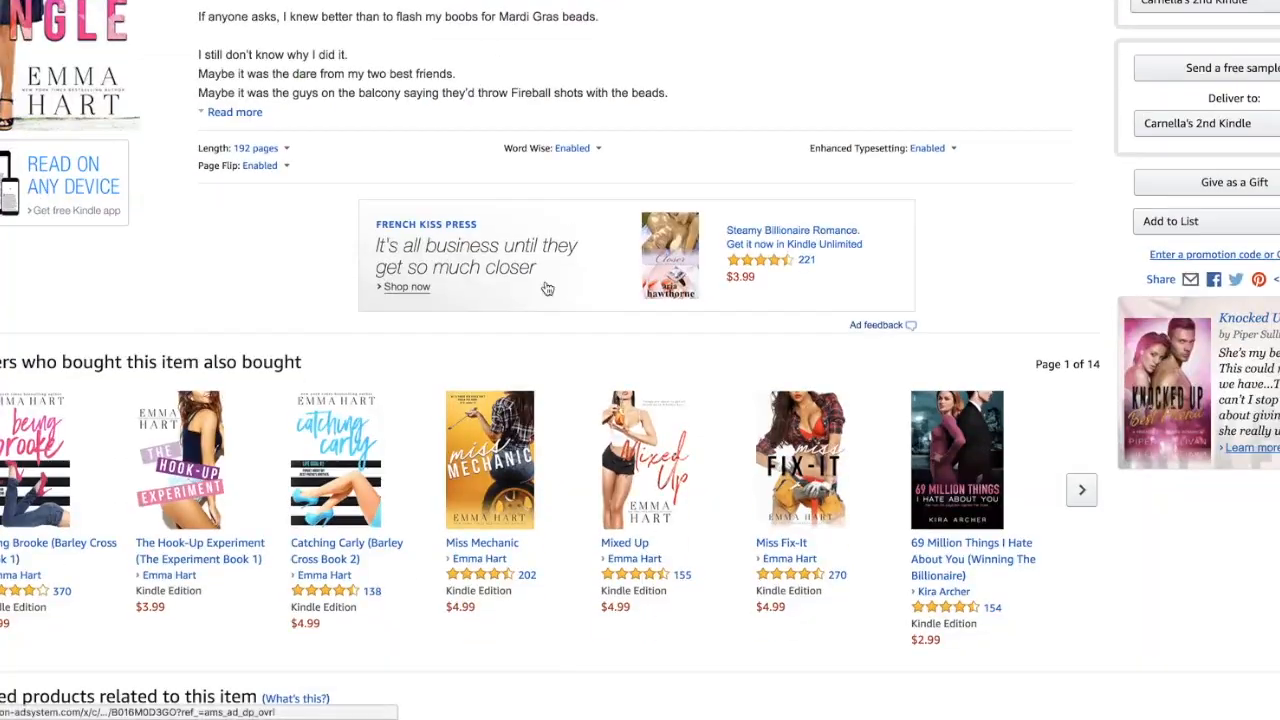
pyautogui.click(478, 543)
pyautogui.scroll(-7, 565, 551)
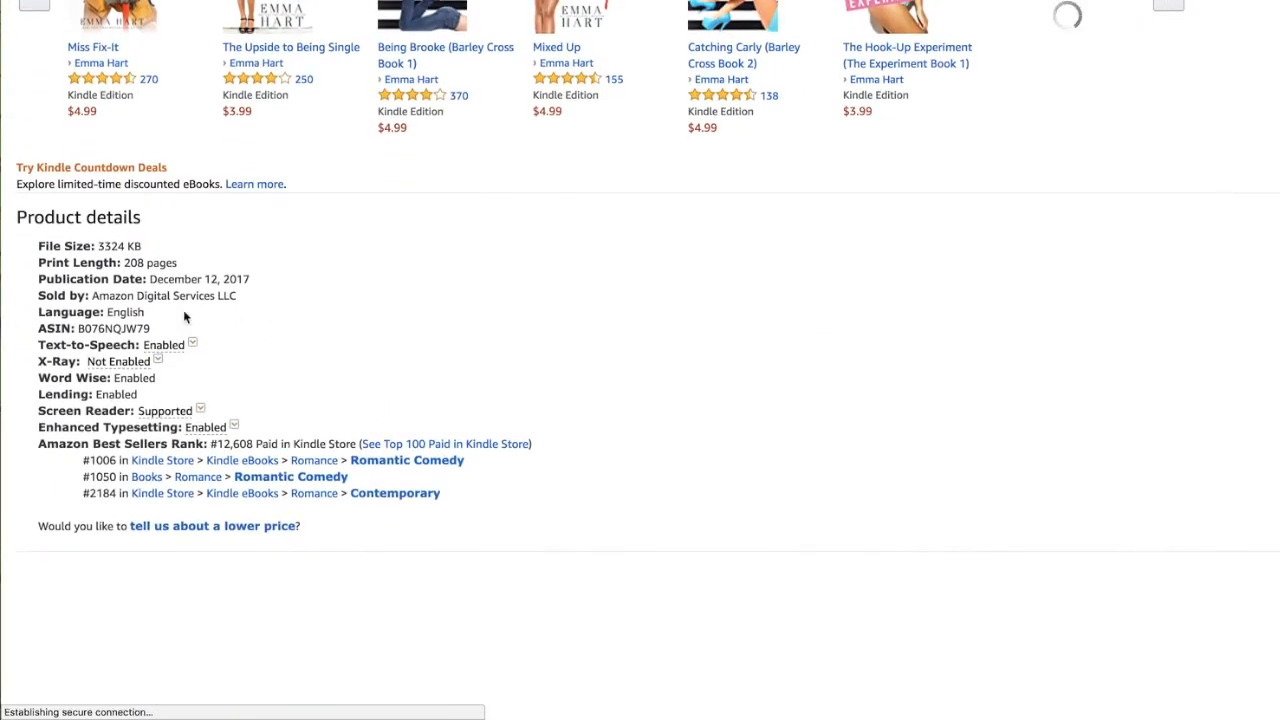
pyautogui.moveTo(155, 328); pyautogui.dragTo(78, 344)
pyautogui.hotkey('ctrl', 'c')
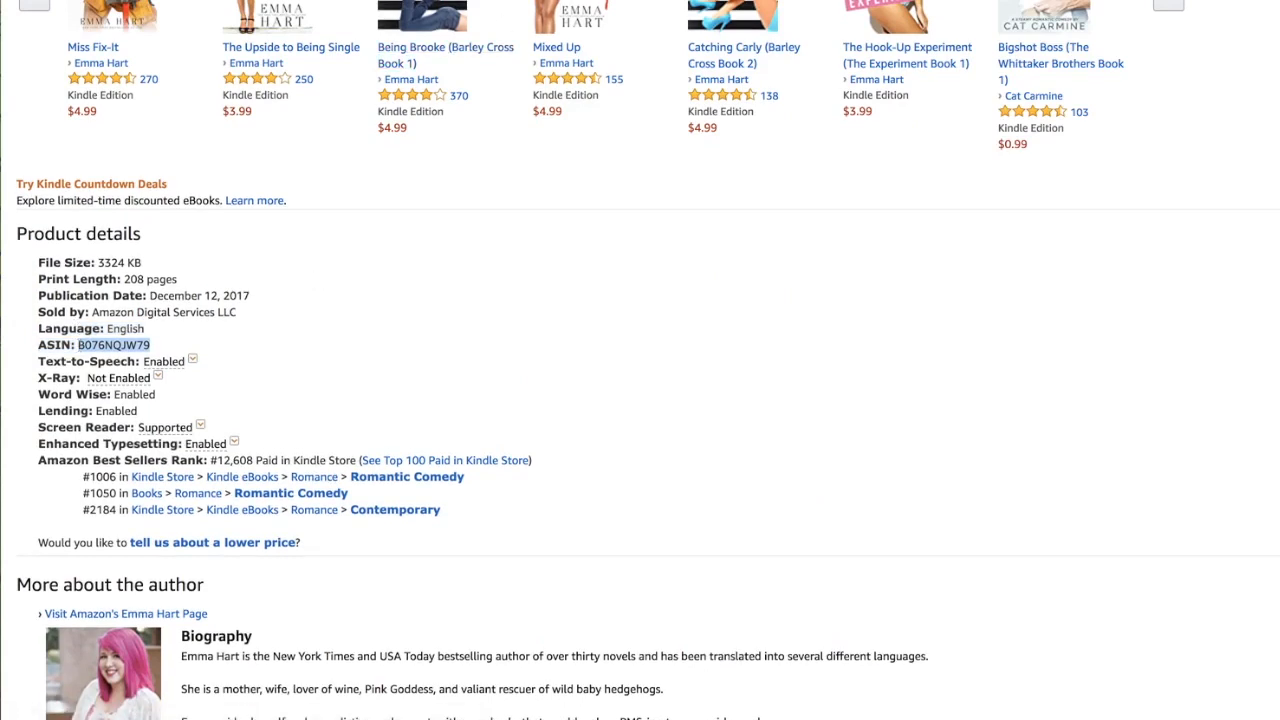
# Return to the campaign setup and search the specific products to target for ASIN B076NQJW79
pyautogui.hotkey('ctrl', 'Tab')
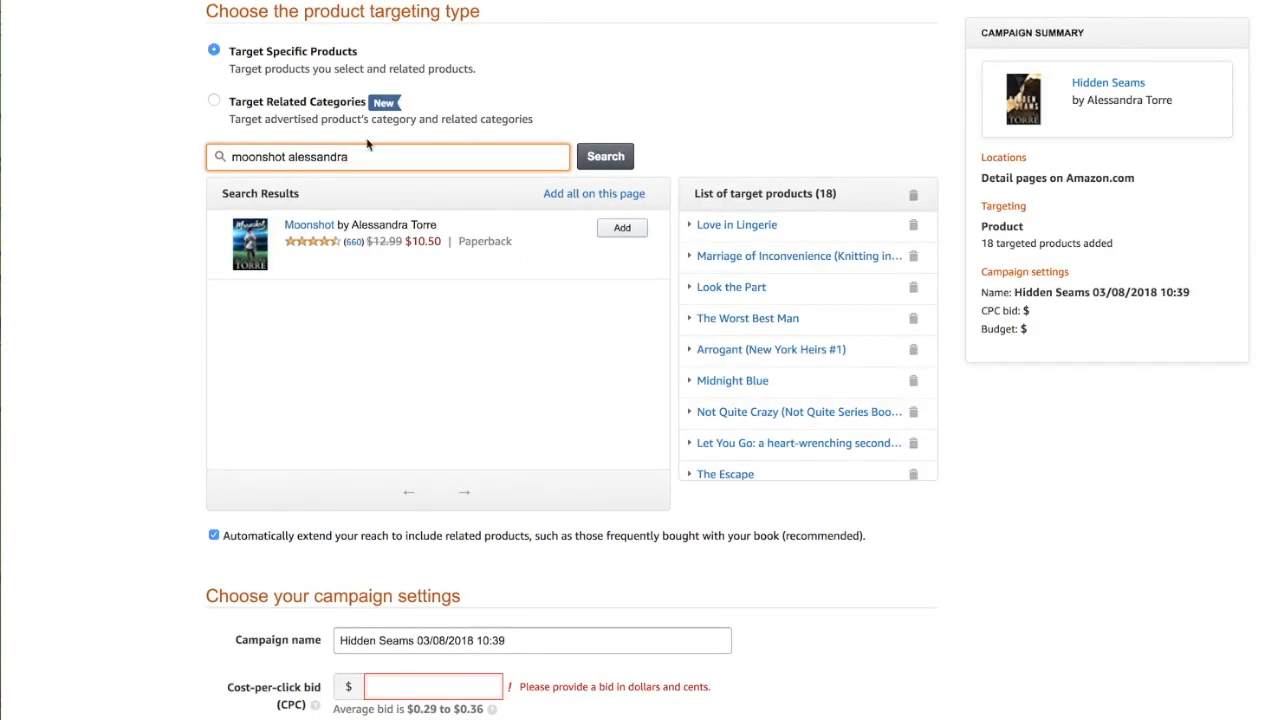
pyautogui.moveTo(372, 157); pyautogui.dragTo(226, 157)
pyautogui.press('BackSpace')
pyautogui.hotkey('ctrl', 'v')
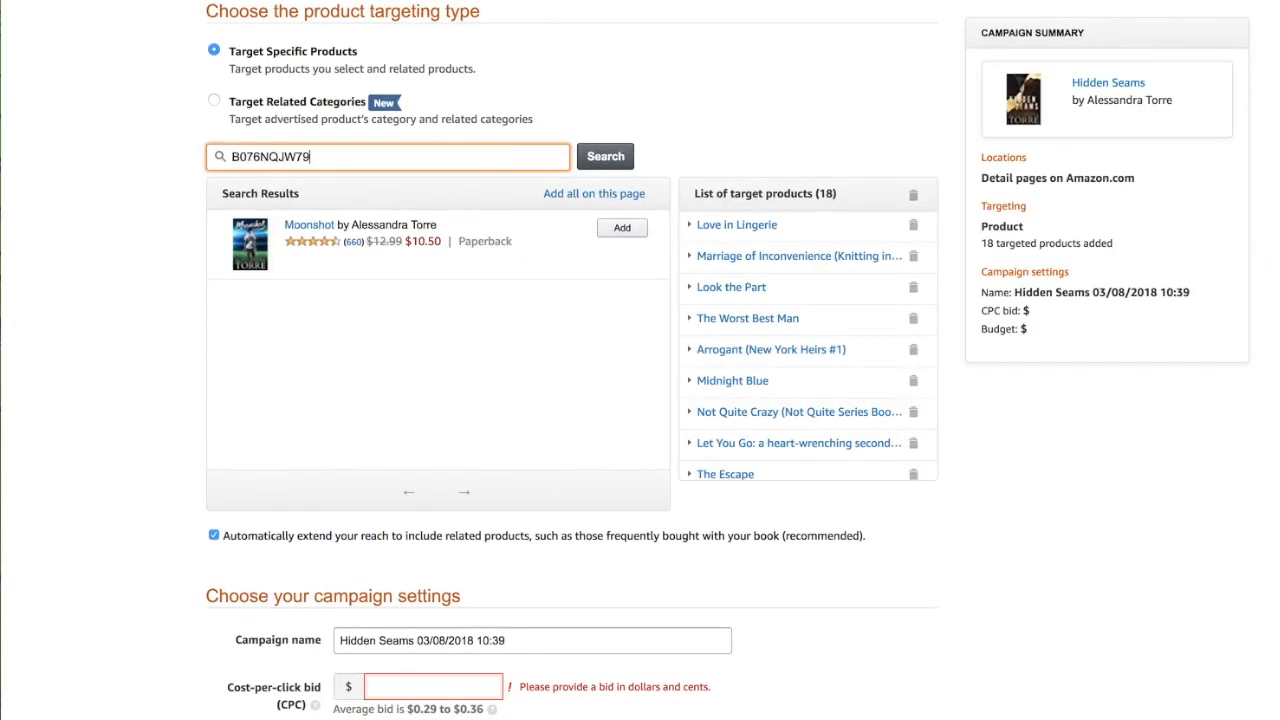
pyautogui.click(620, 160)
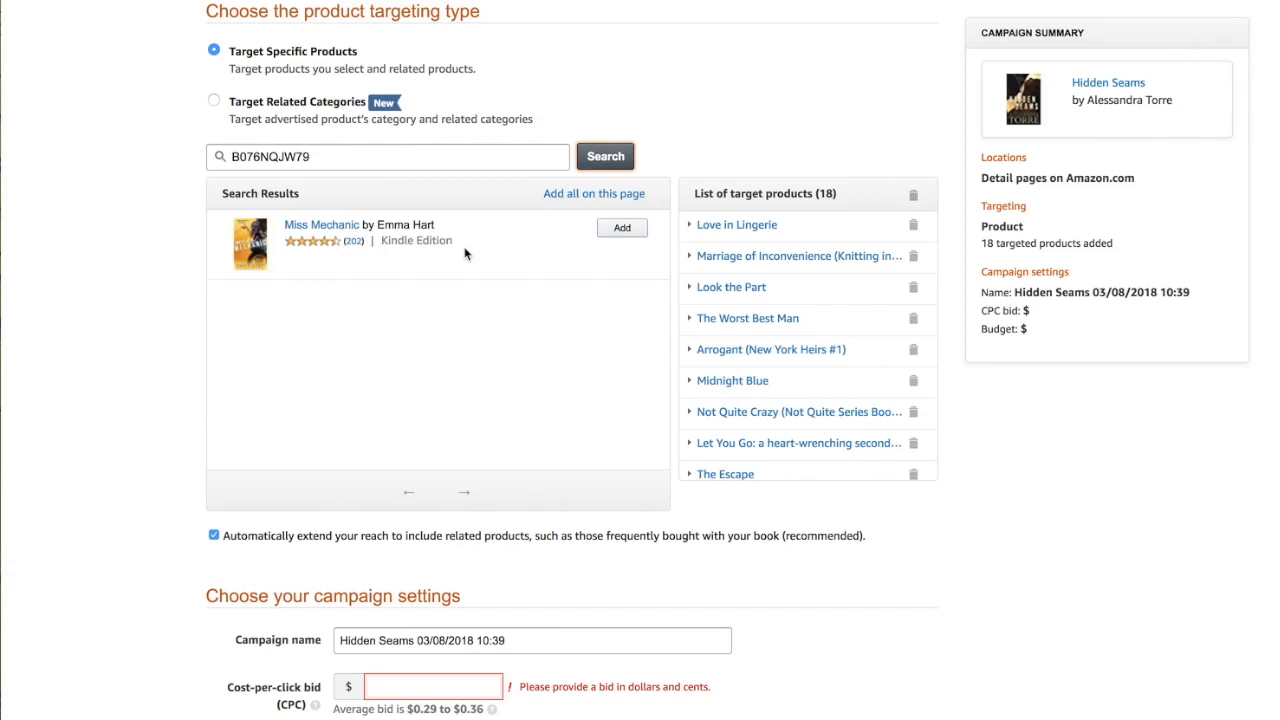
# Clear the product search text and add the Kindle Edition of Miss Mechanic to the target products
pyautogui.scroll(5, 464, 254)
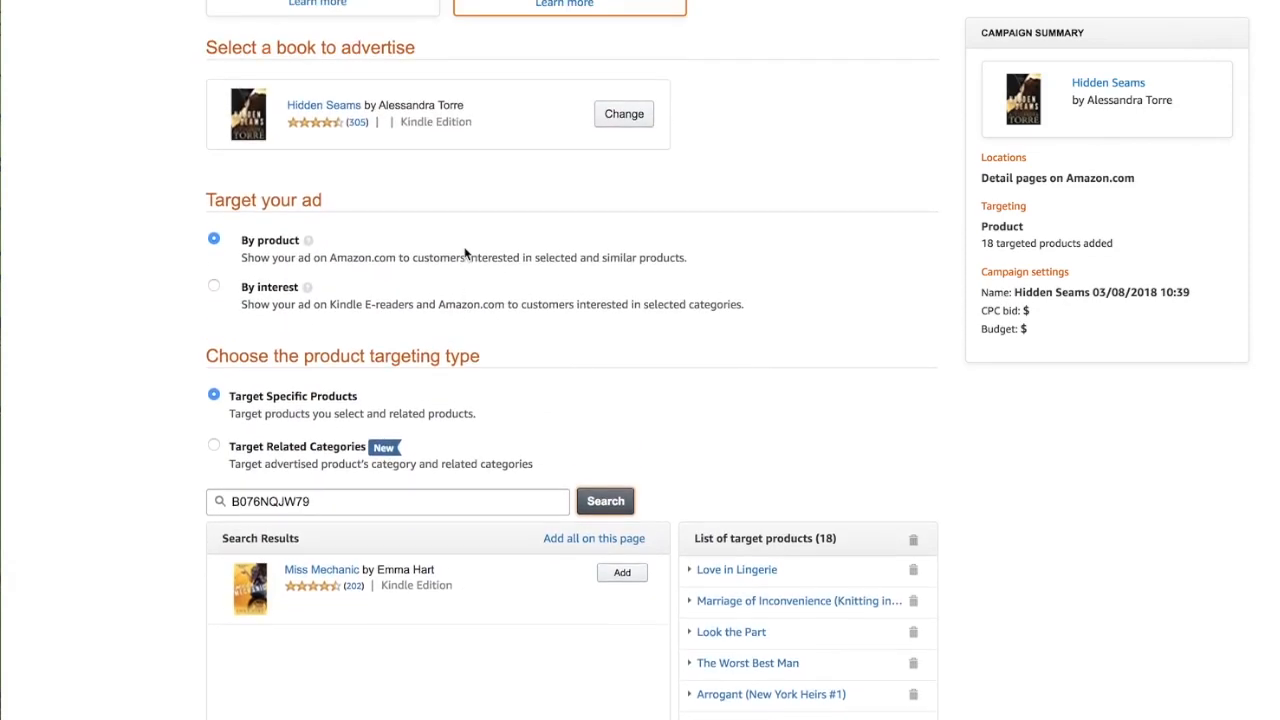
pyautogui.scroll(1, 464, 254)
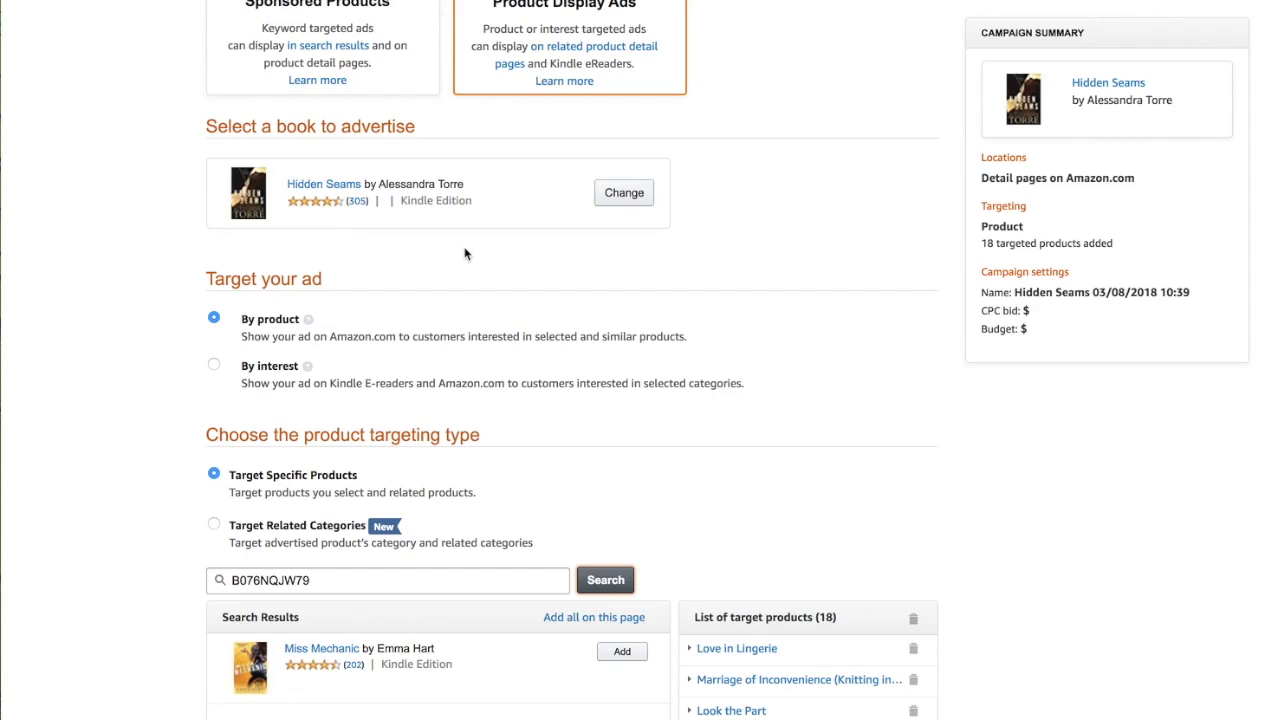
pyautogui.scroll(-2, 464, 254)
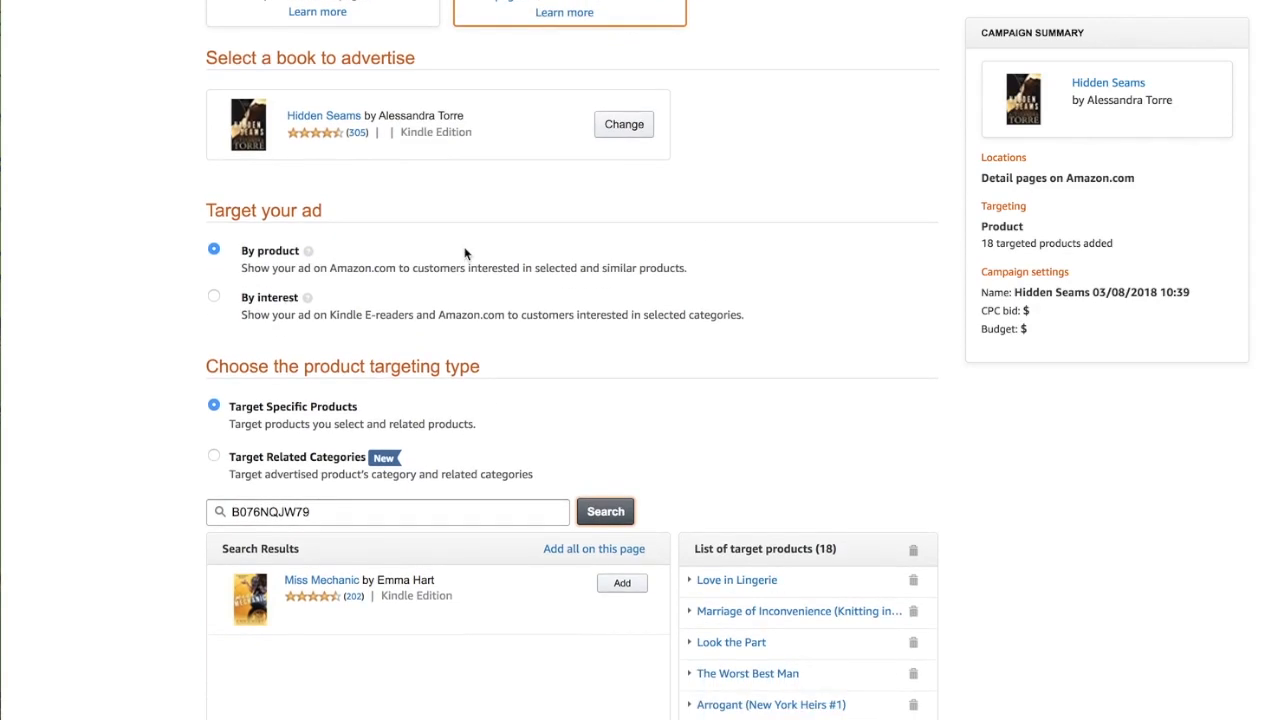
pyautogui.scroll(-2, 464, 254)
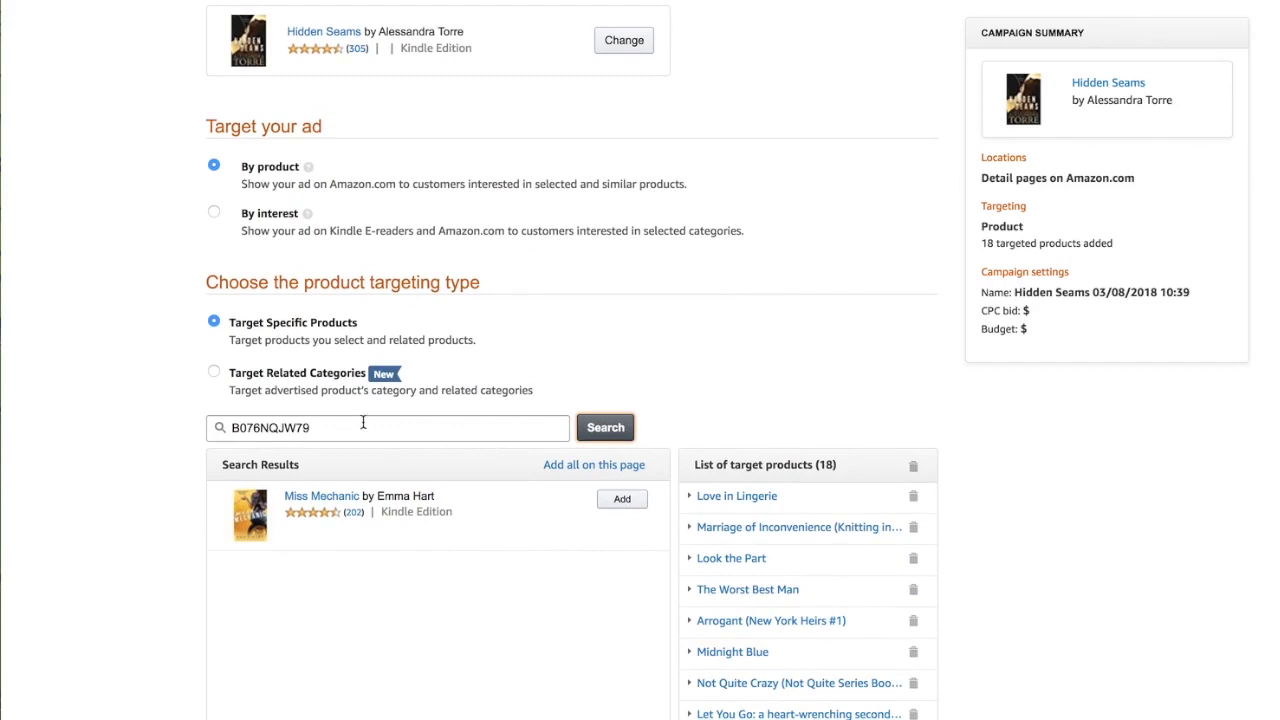
pyautogui.moveTo(347, 425); pyautogui.dragTo(219, 428)
pyautogui.press('BackSpace')
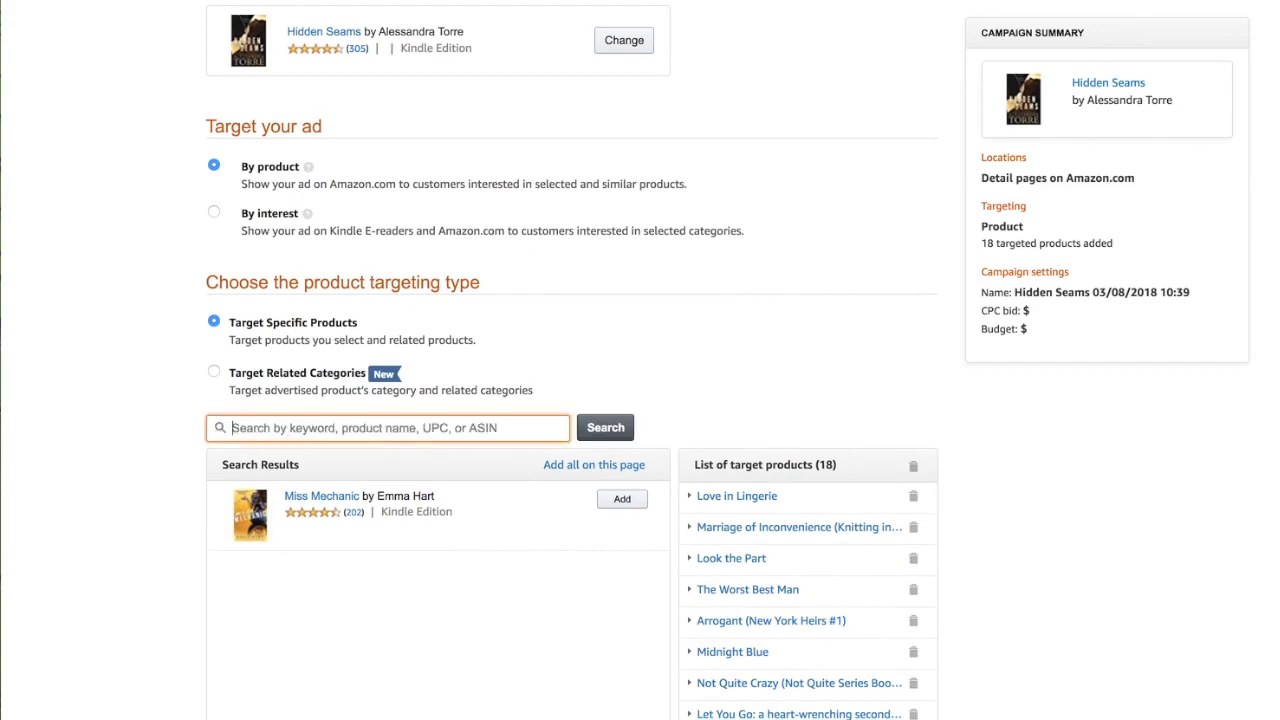
pyautogui.scroll(-3, 503, 435)
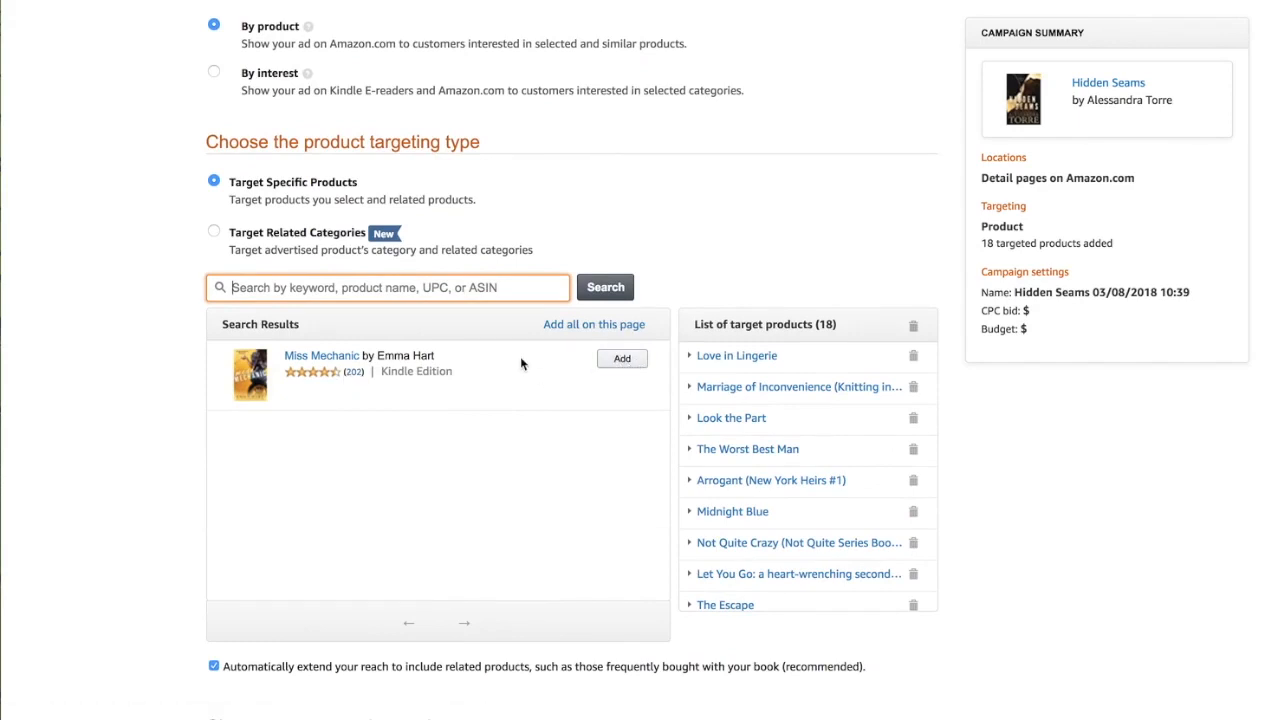
pyautogui.click(636, 366)
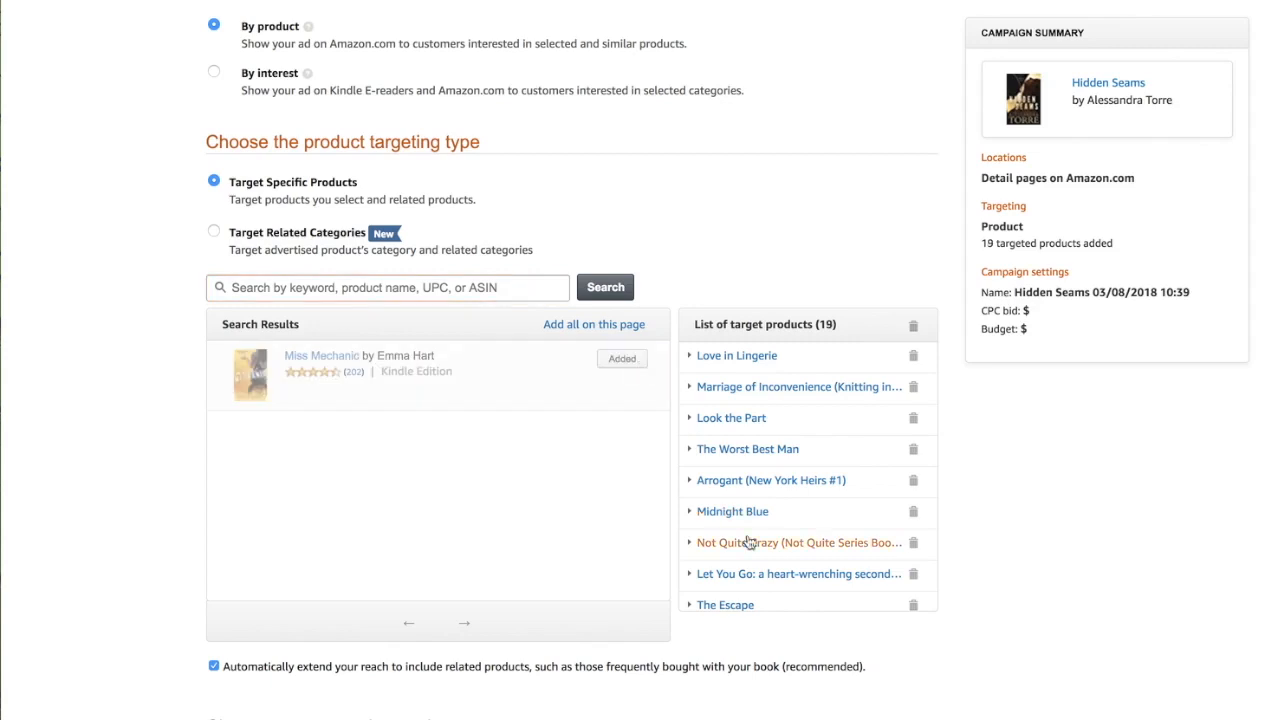
# Name the campaign "Hidden Seams 03/08/2018 PDA specific titles", replacing the time at the end of the default name
pyautogui.scroll(-1, 610, 567)
pyautogui.scroll(-5, 610, 567)
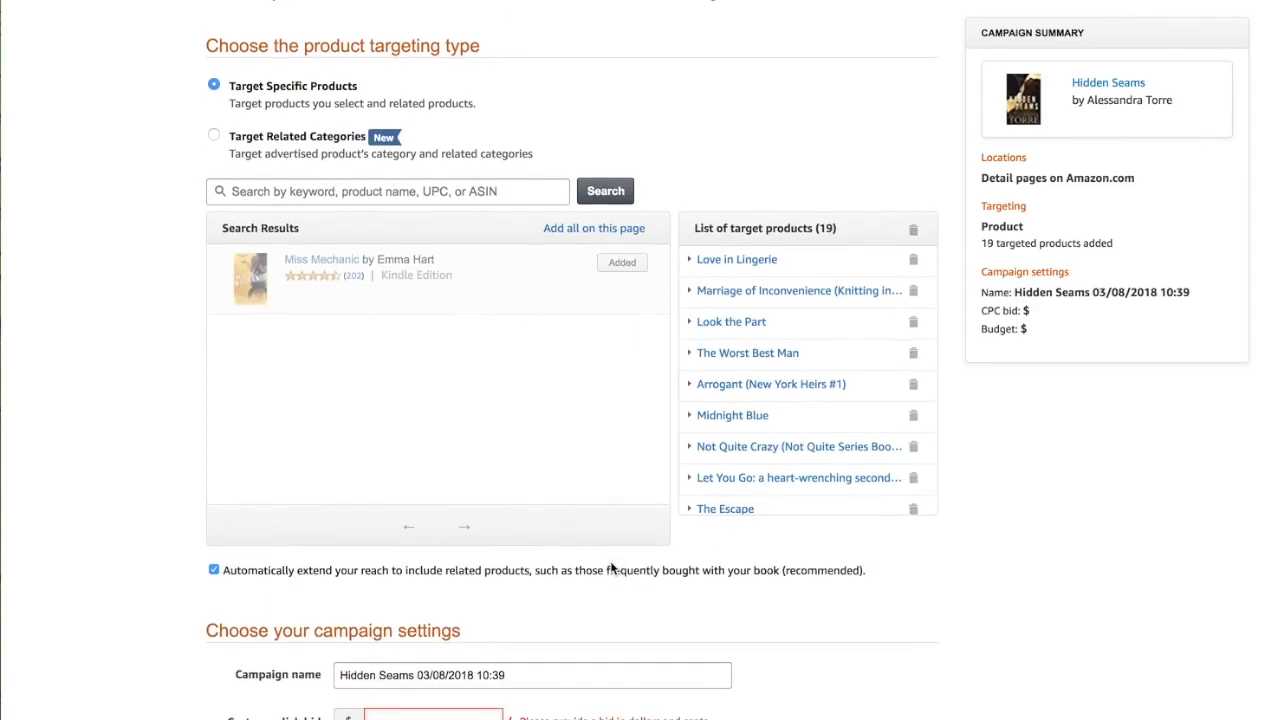
pyautogui.scroll(-3, 610, 563)
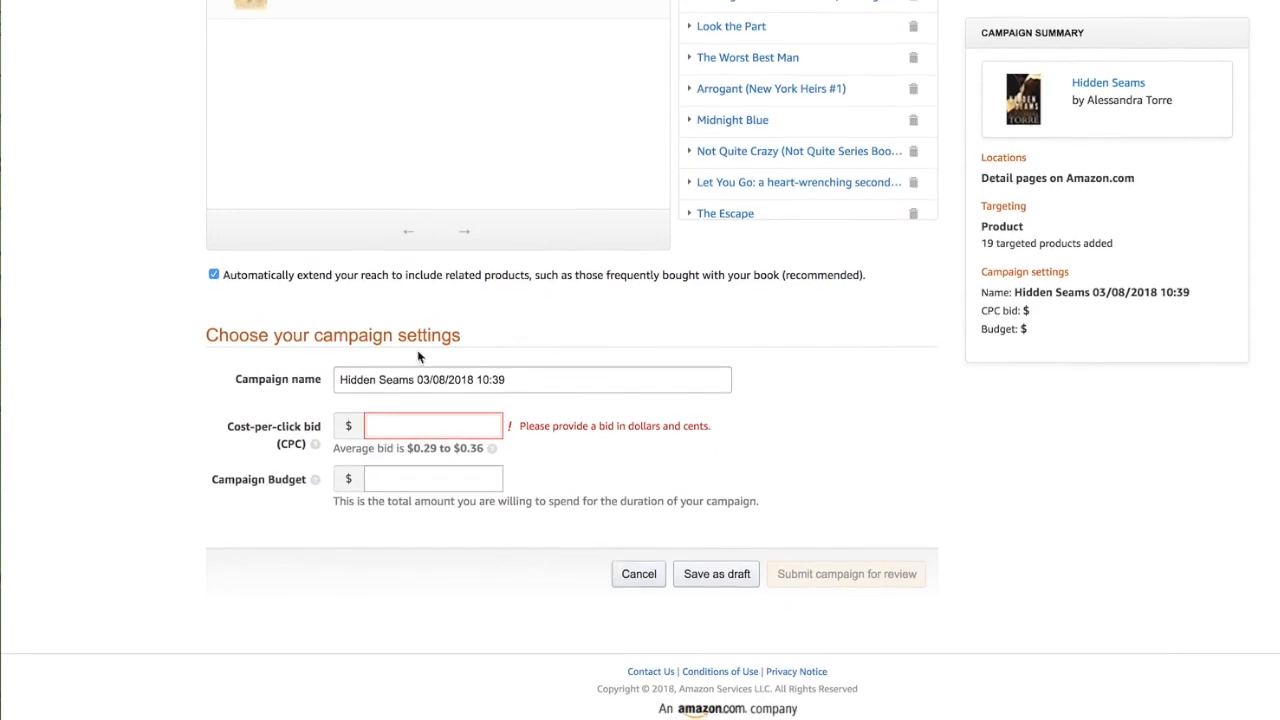
pyautogui.click(417, 380)
pyautogui.moveTo(417, 380); pyautogui.dragTo(477, 381)
pyautogui.click(512, 380)
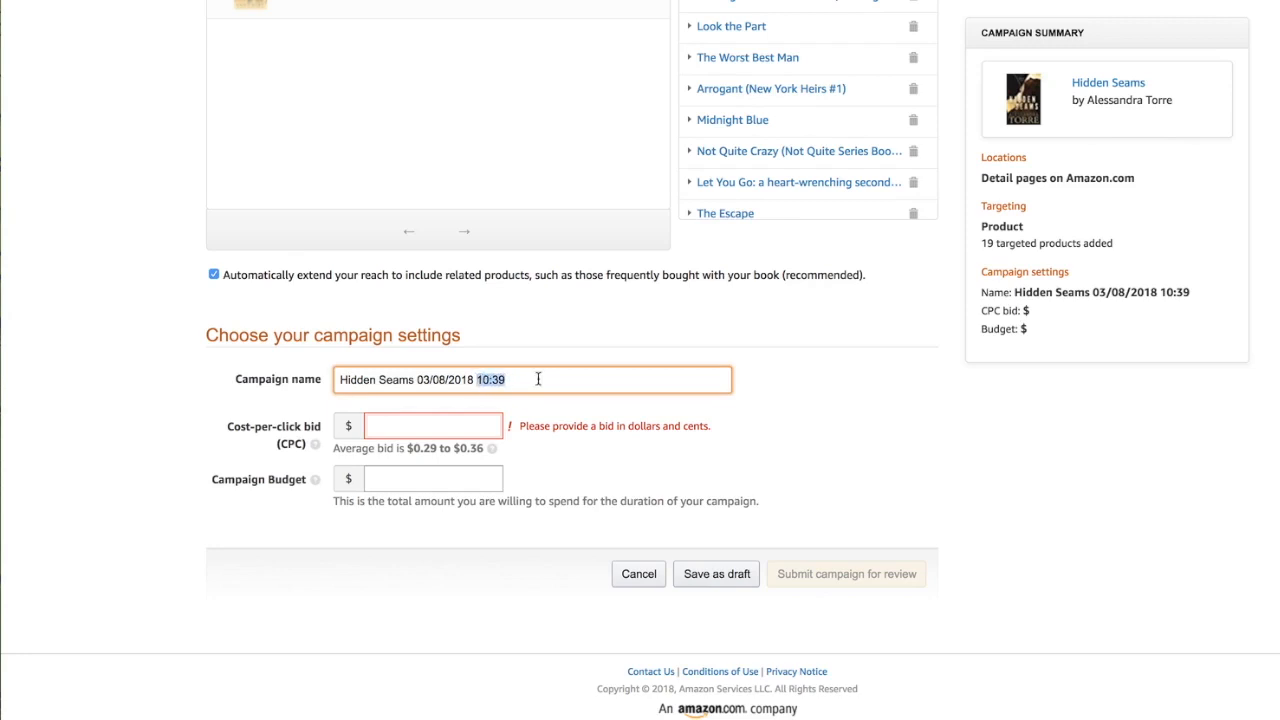
pyautogui.write('PDA')
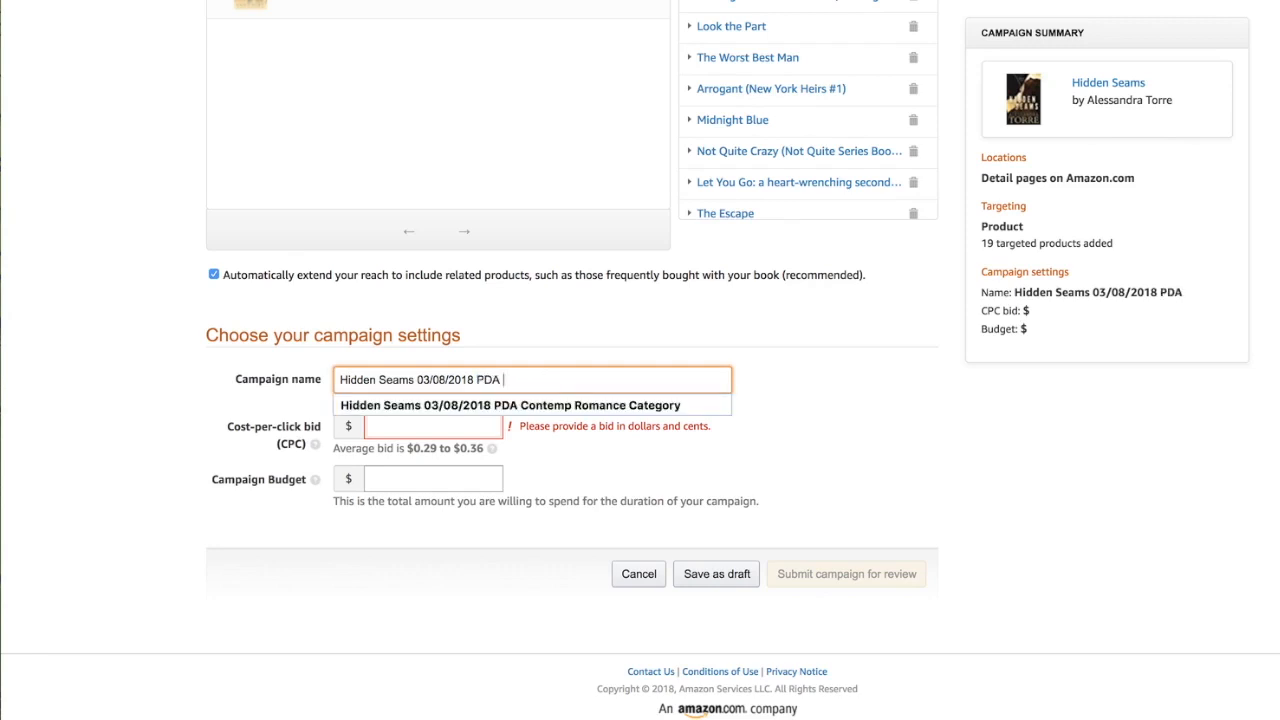
pyautogui.write(' specific titles')
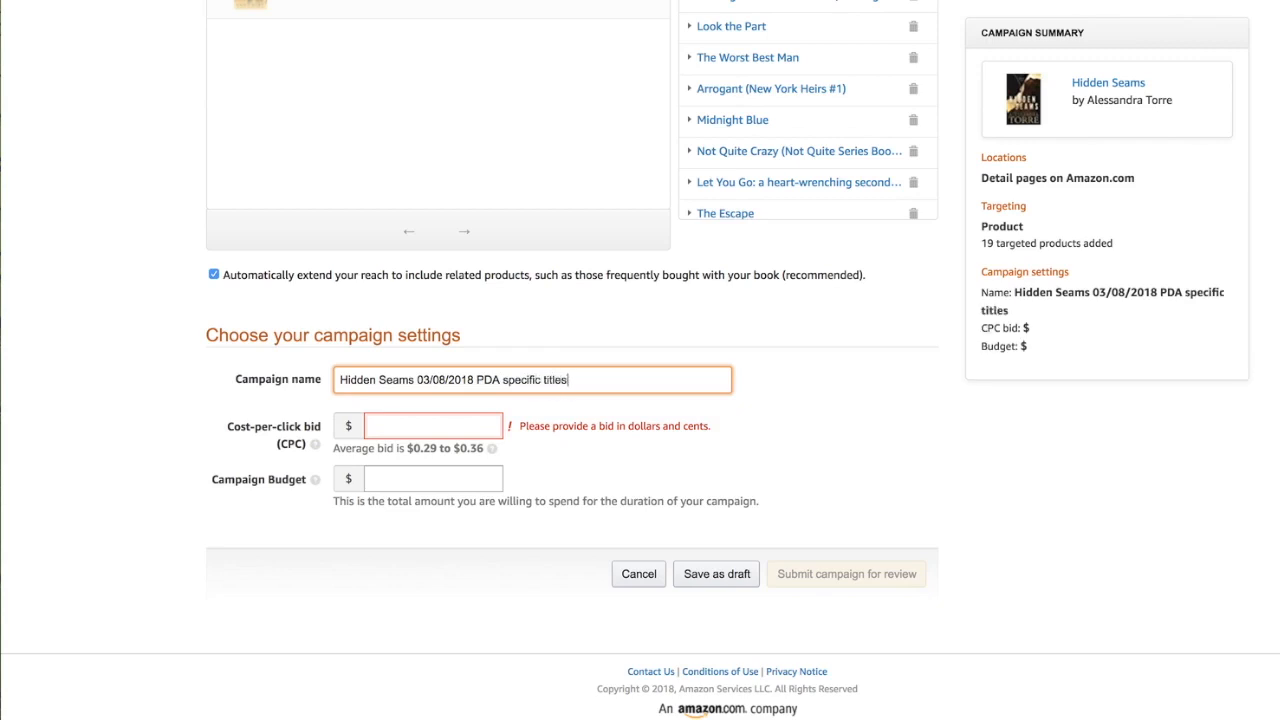
# Set the cost-per-click bid to $0.37 and the campaign budget to $100.00
pyautogui.click(456, 426)
pyautogui.write('.37')
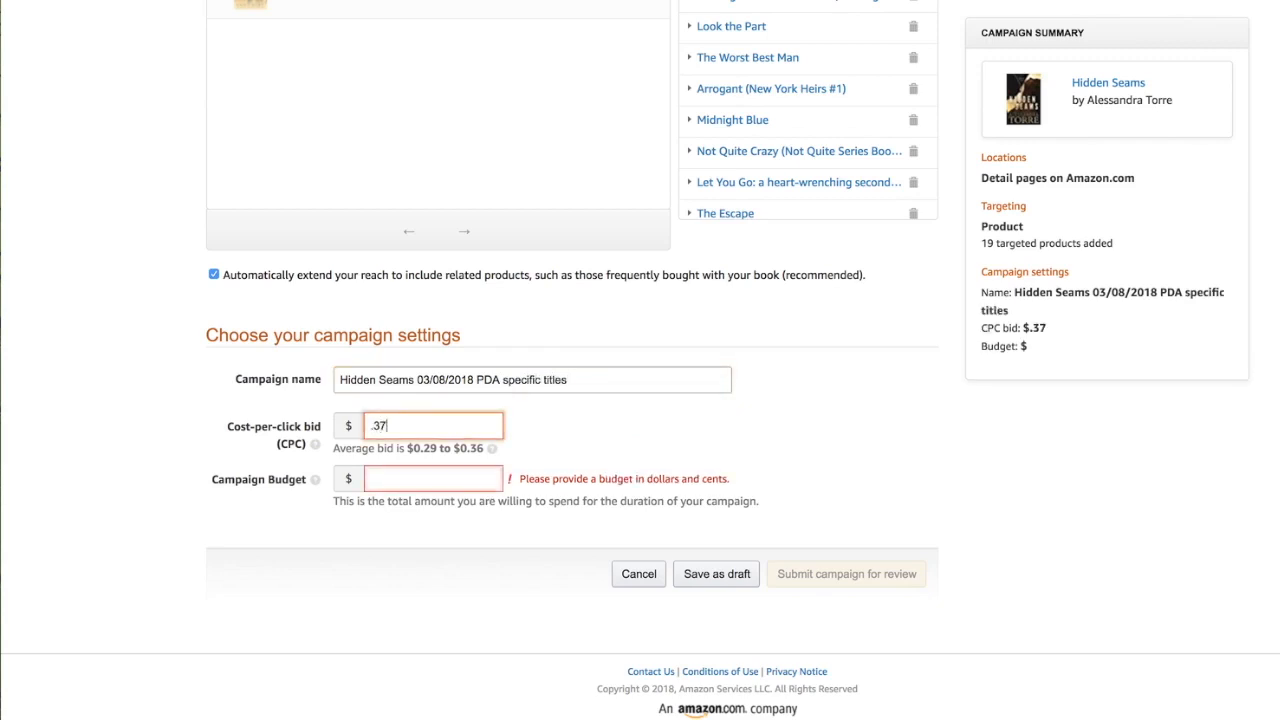
pyautogui.scroll(1, 413, 486)
pyautogui.click(408, 497)
pyautogui.write('100.00')
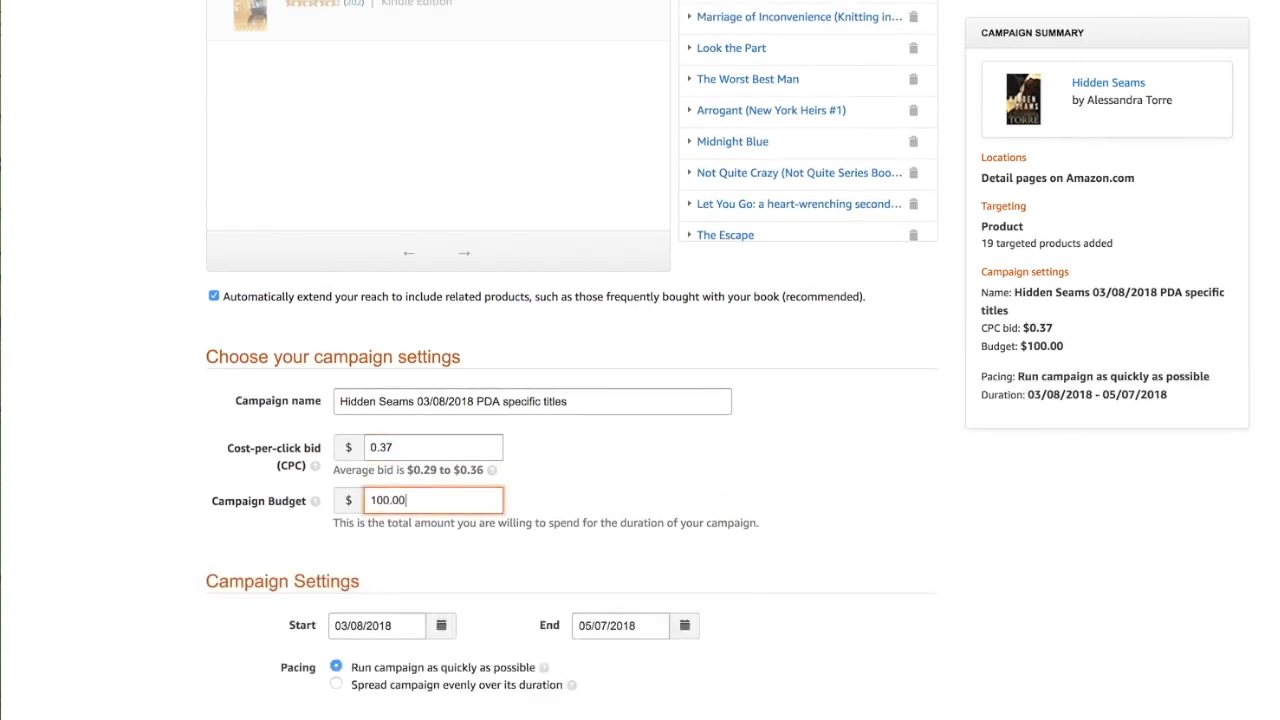
# Headline the ad "The newest from NYT Bestseller Alessandra Torre!" with text "The story of a billion-dollar fortune and the seduction, lies, and betrayal that surround it..."
pyautogui.scroll(-3, 560, 508)
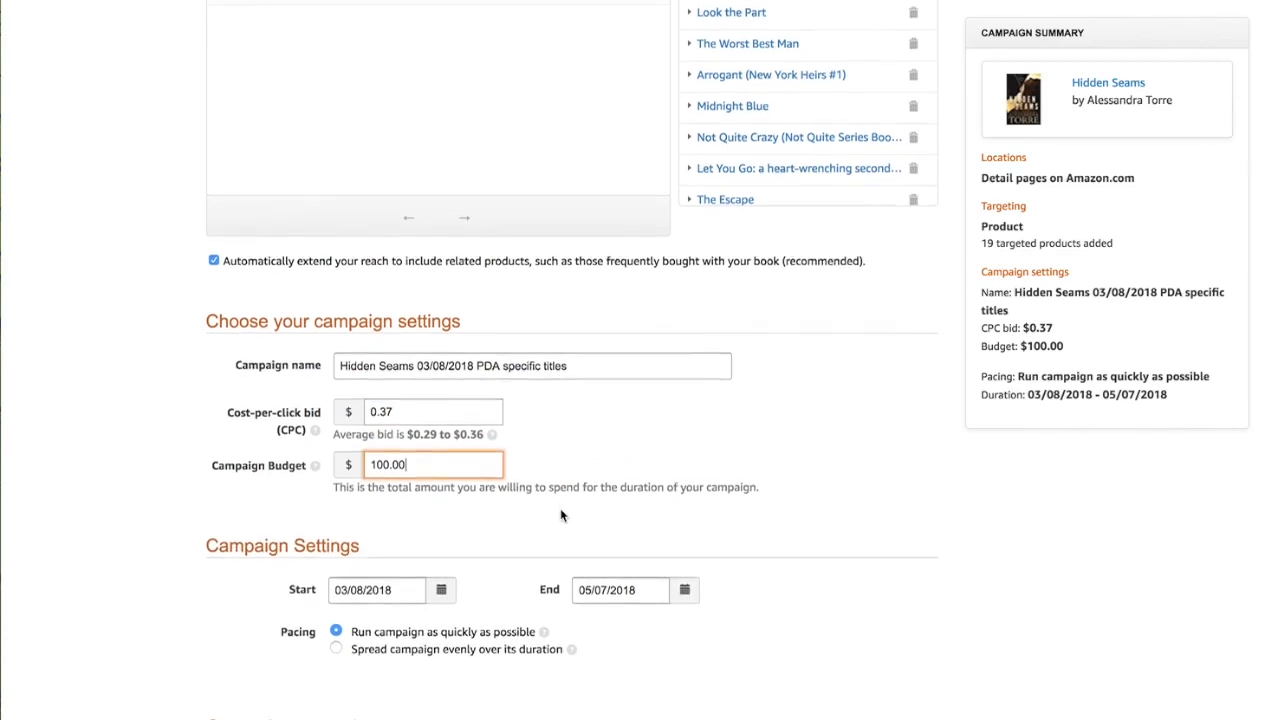
pyautogui.scroll(-3, 560, 508)
pyautogui.scroll(-1, 560, 508)
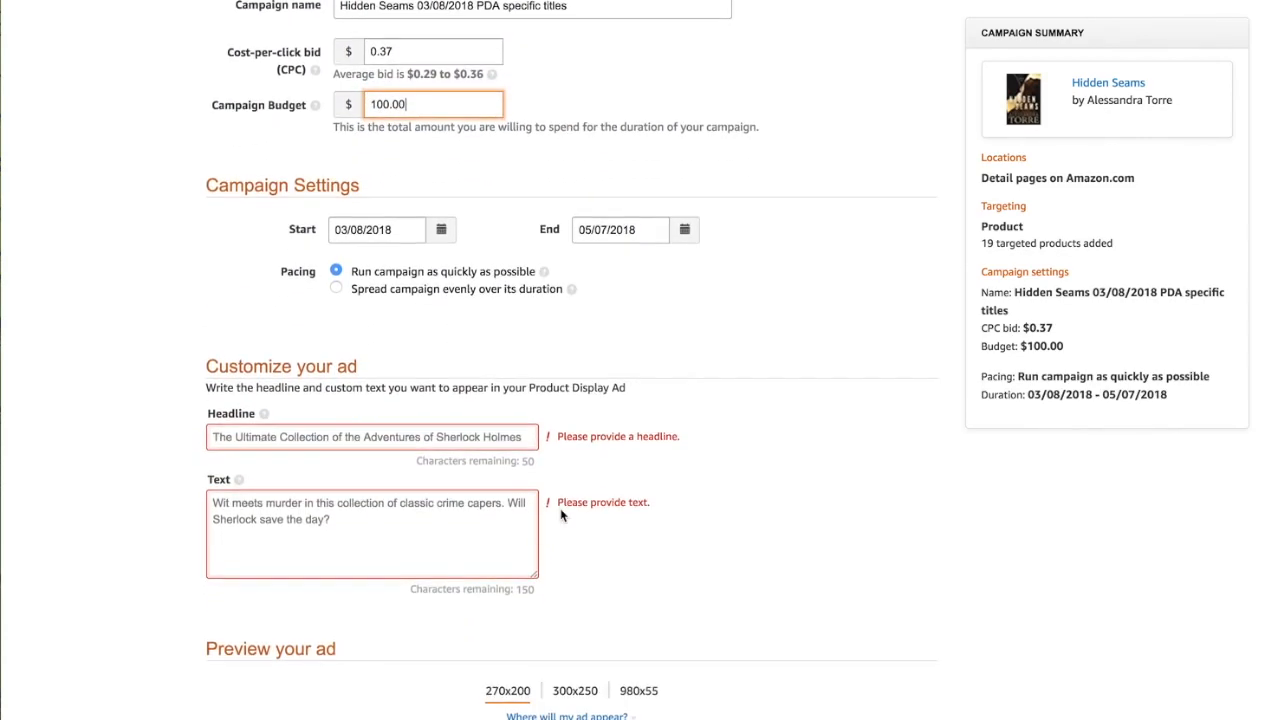
pyautogui.scroll(-4, 439, 432)
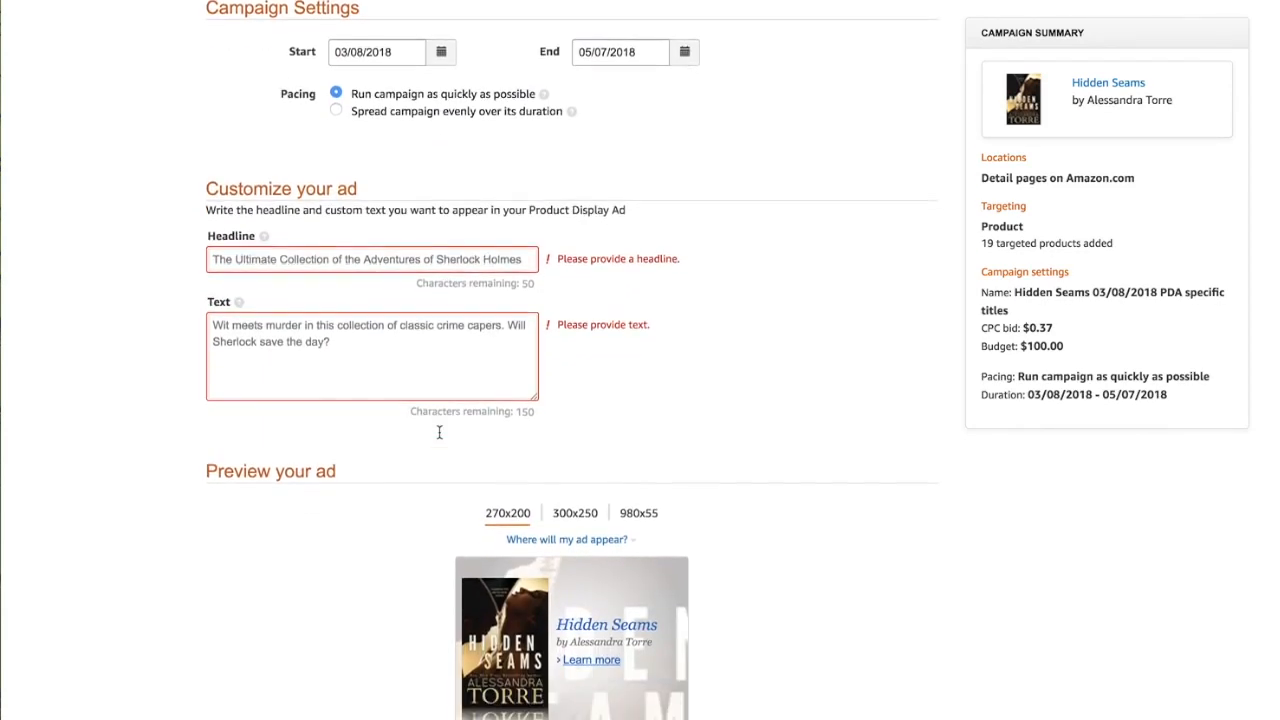
pyautogui.click(389, 208)
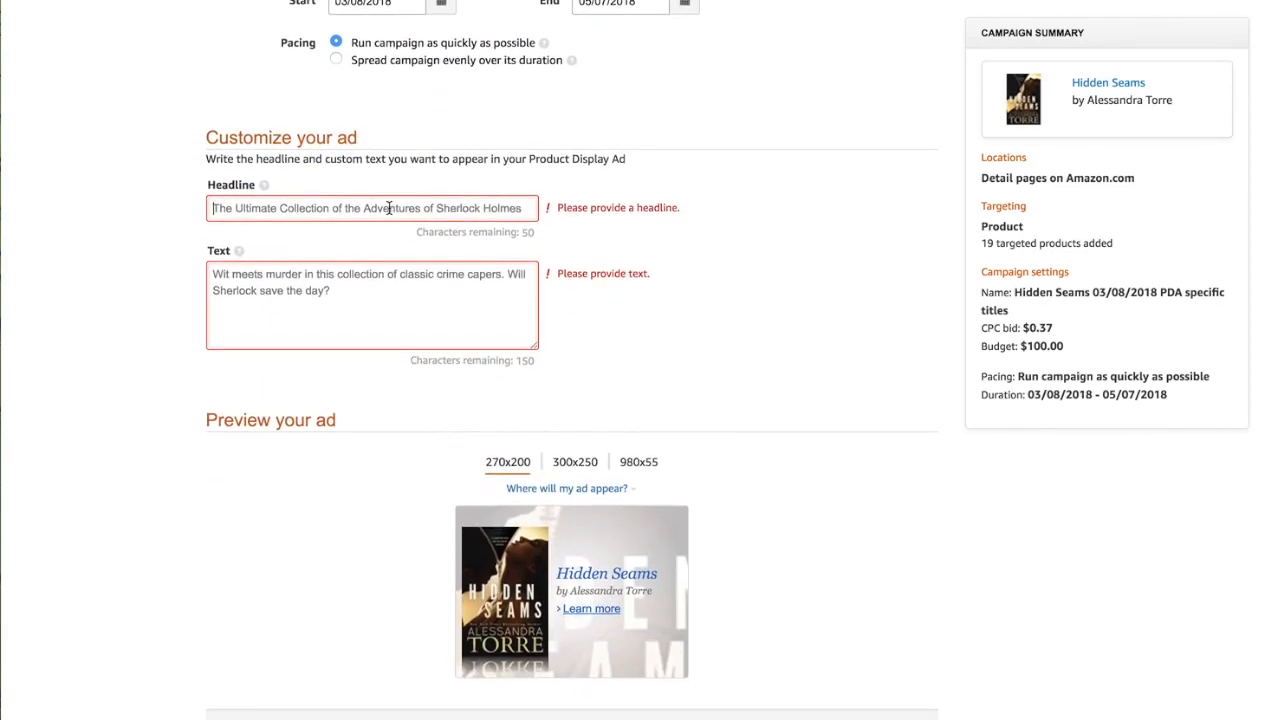
pyautogui.moveTo(518, 716)
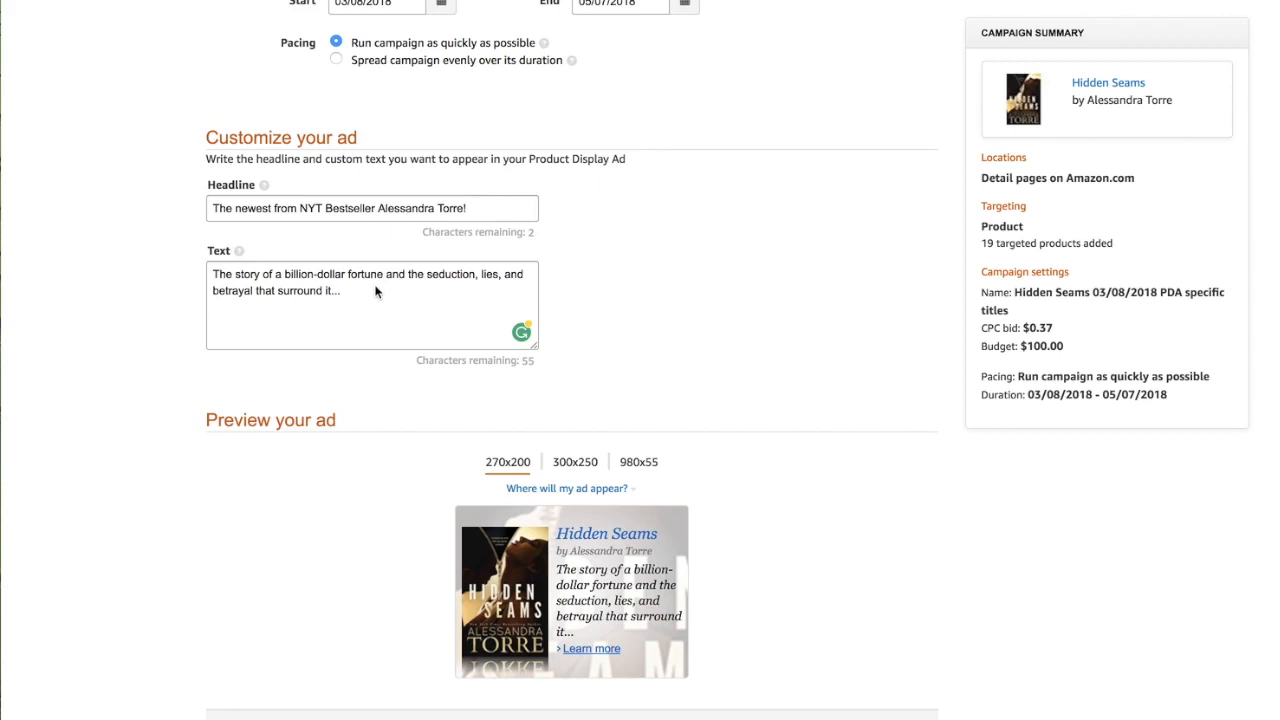
# Preview the ad in the 300x250 and 980x55 sizes, and return to the 270x200 preview
pyautogui.click(574, 470)
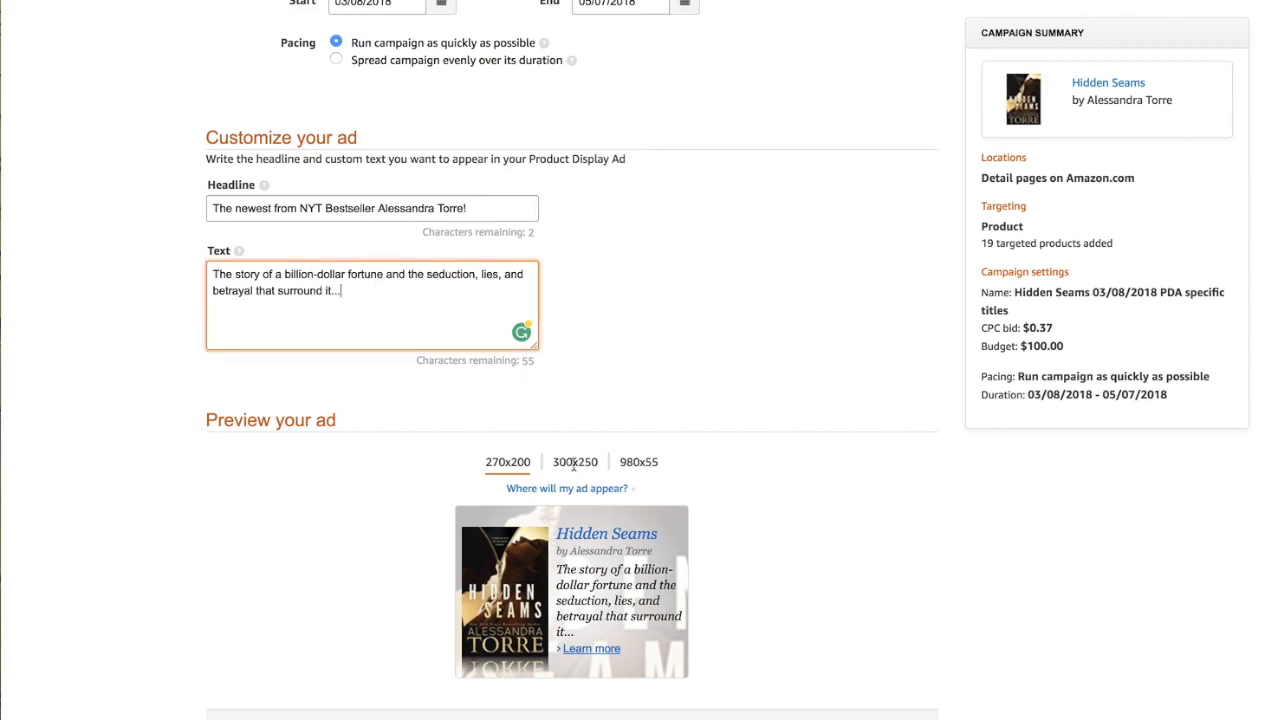
pyautogui.click(574, 467)
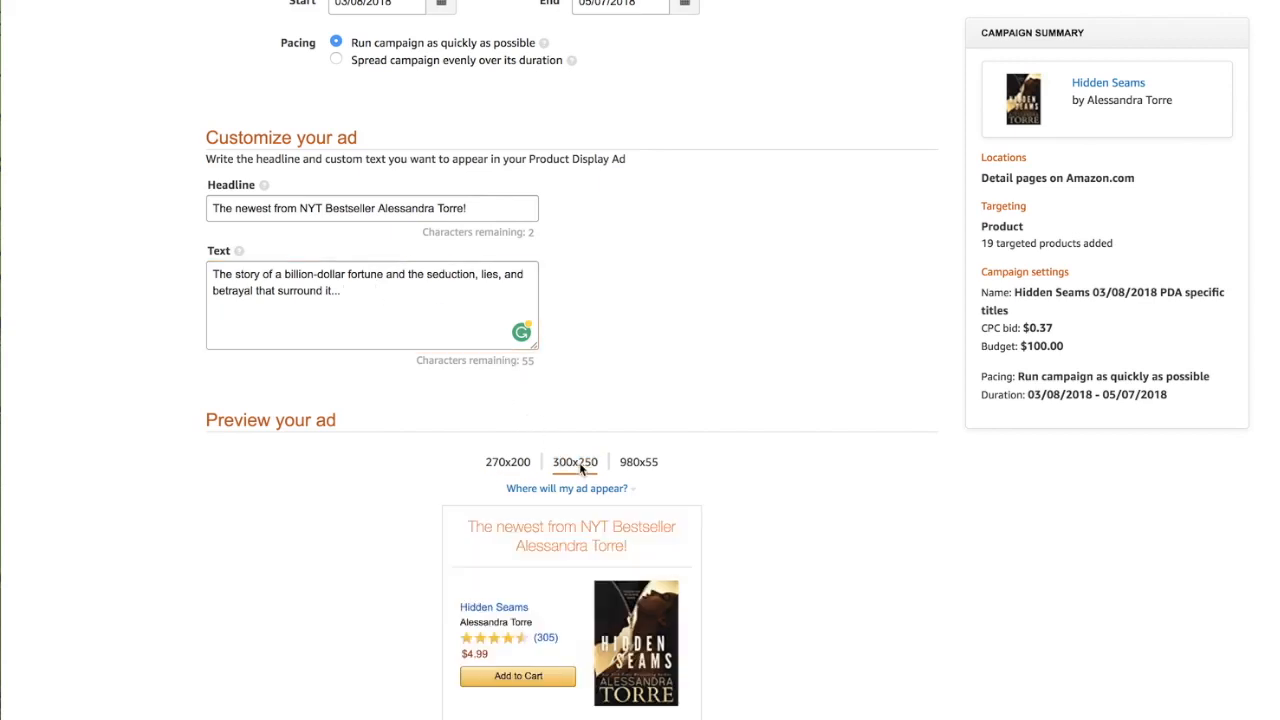
pyautogui.click(645, 465)
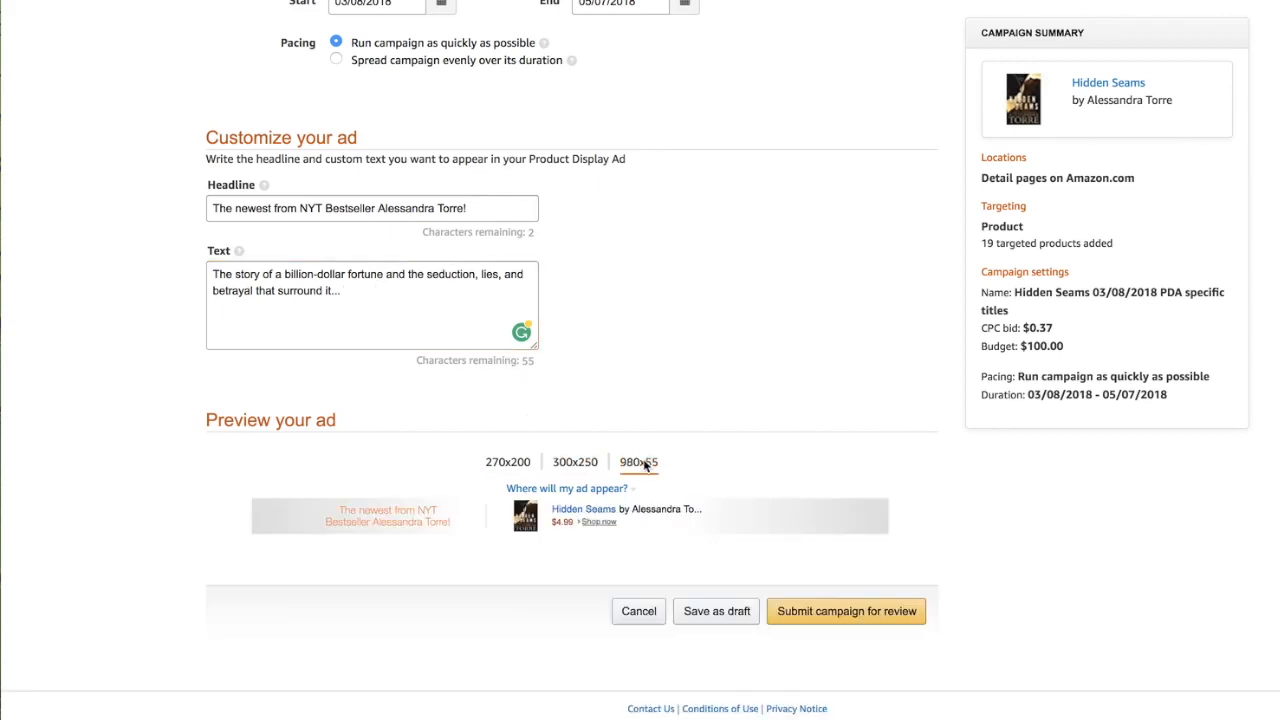
pyautogui.click(528, 466)
# Remove the exclamation mark from the end of the headline and submit the specific titles campaign for review
pyautogui.click(474, 207)
pyautogui.press('BackSpace')
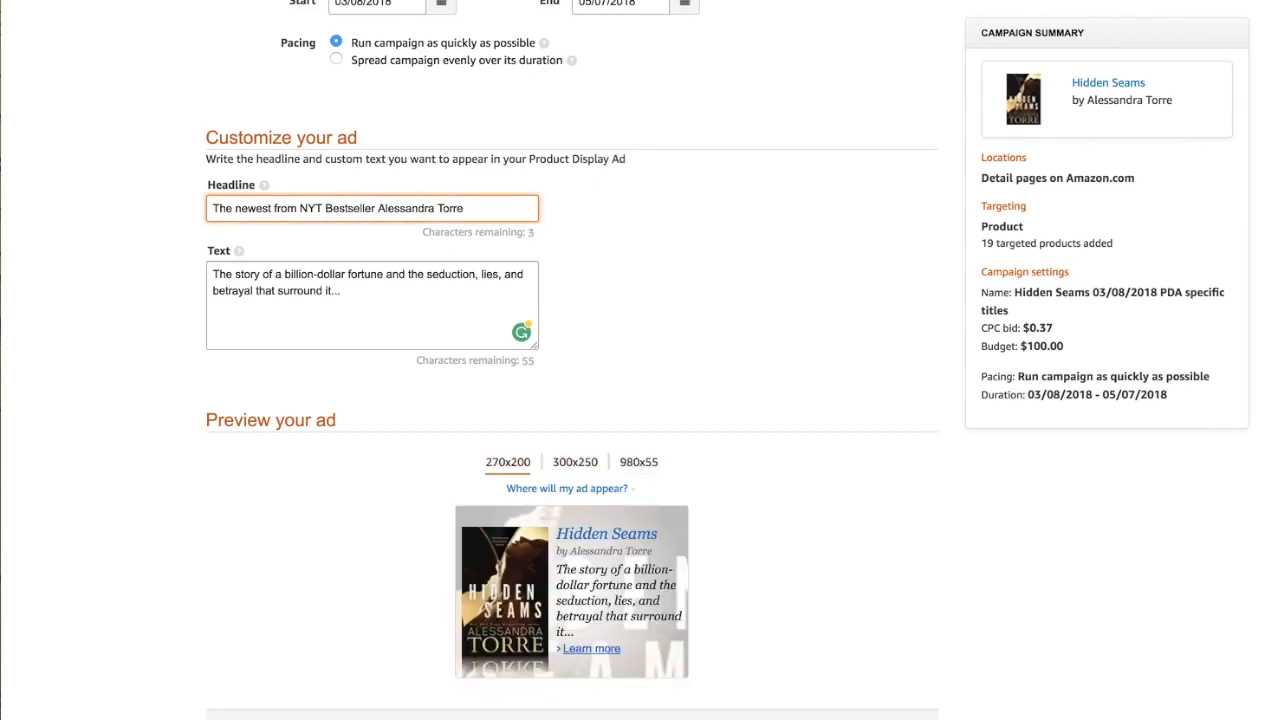
pyautogui.scroll(-3, 588, 450)
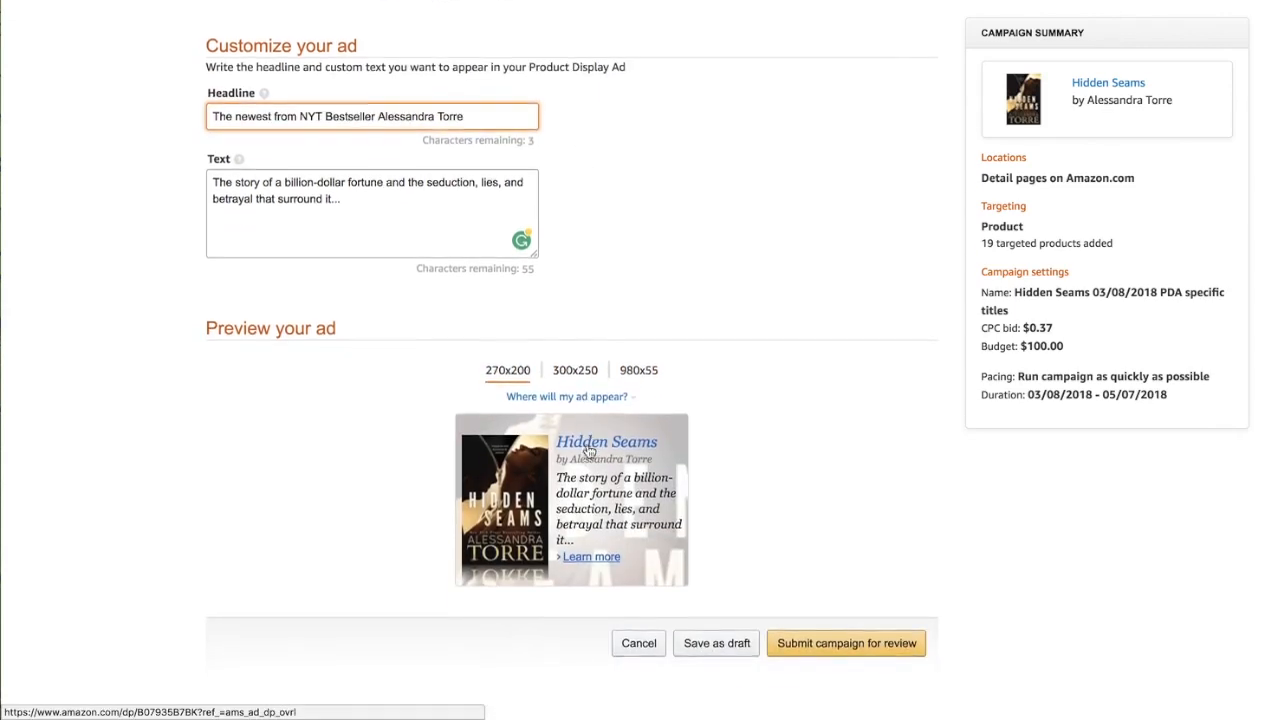
pyautogui.click(832, 577)
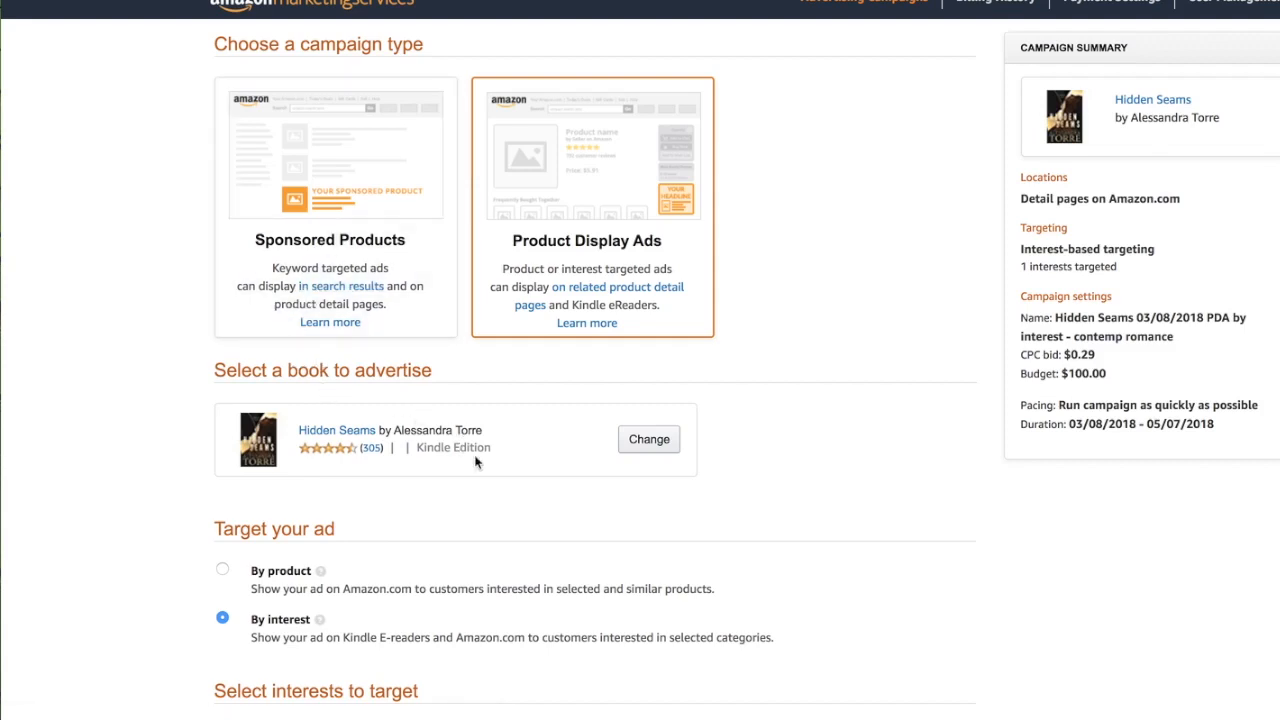
# Review the interest-based campaign's targeting, name, bid, budget, dates, pacing and ad text, down to the Kindle E-readers preview
pyautogui.scroll(-2, 466, 452)
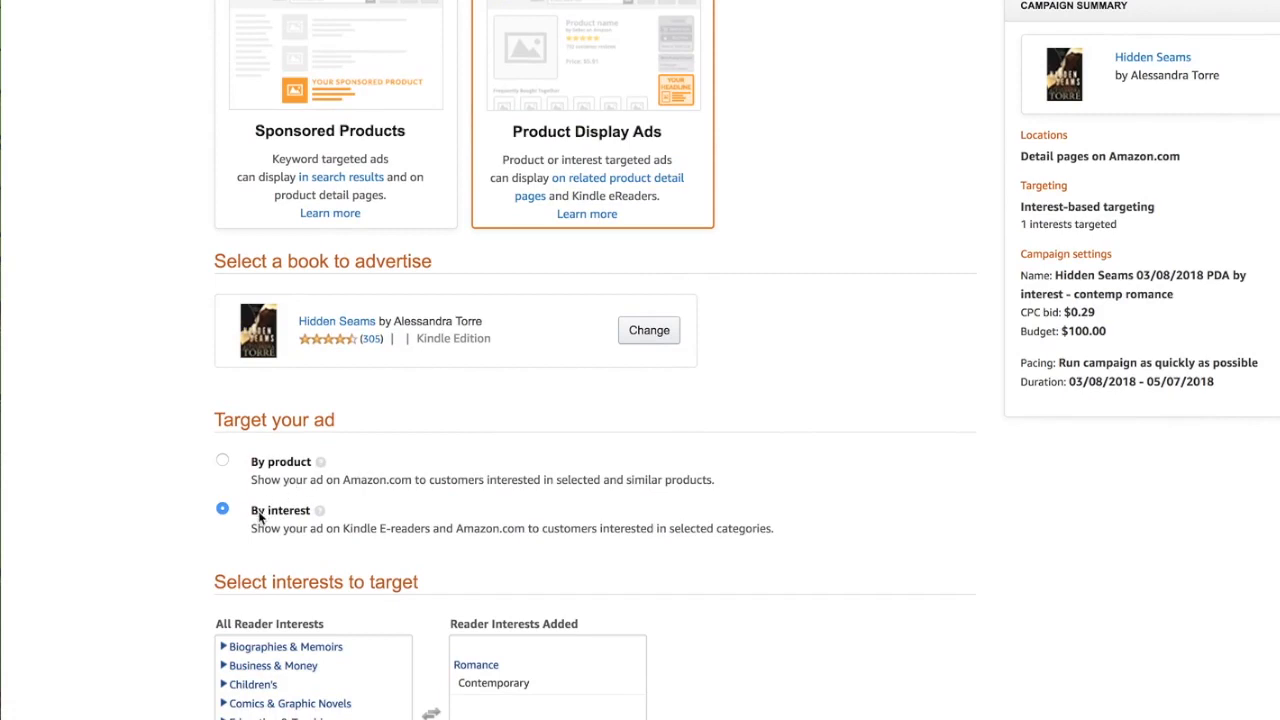
pyautogui.scroll(-3, 260, 516)
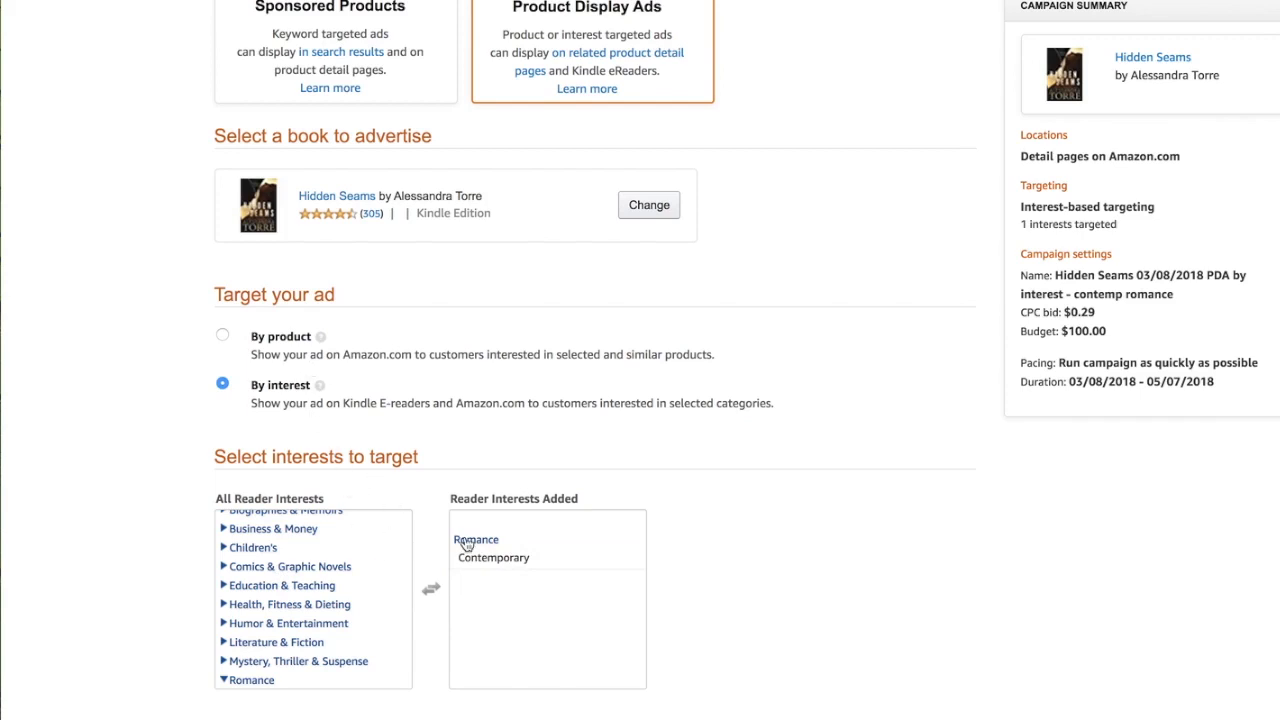
pyautogui.scroll(-5, 466, 543)
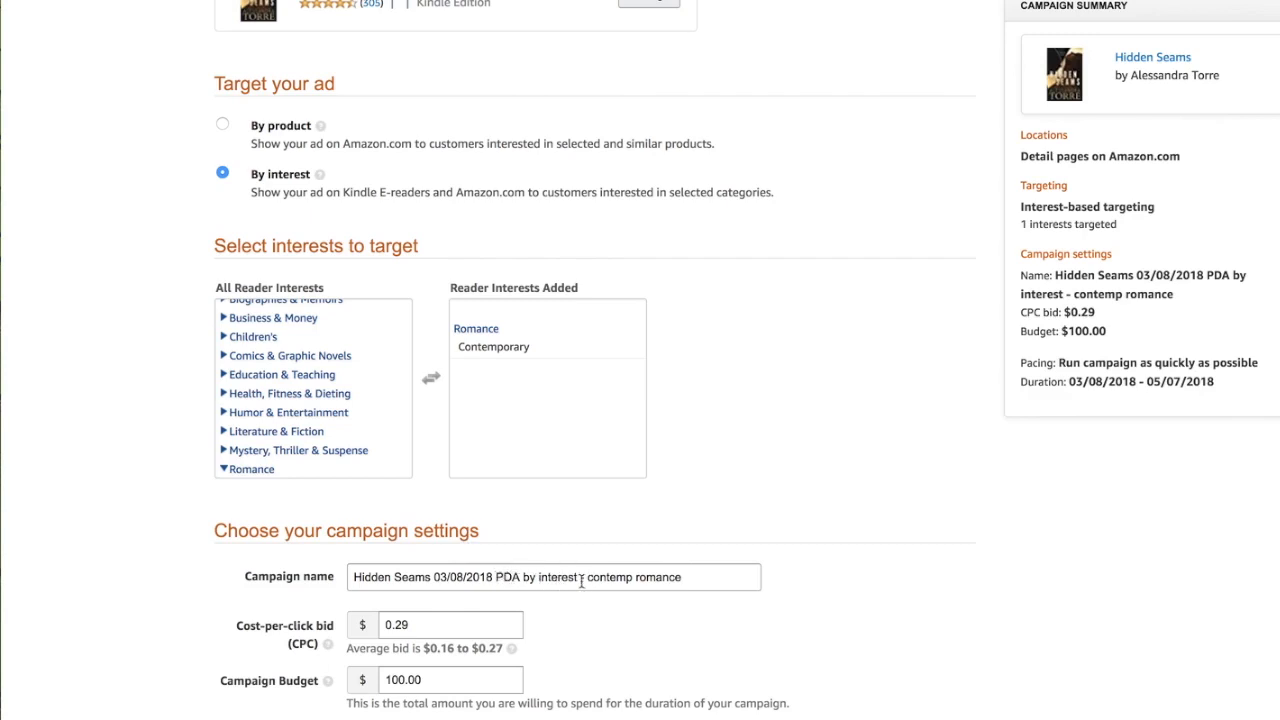
pyautogui.scroll(-2, 624, 580)
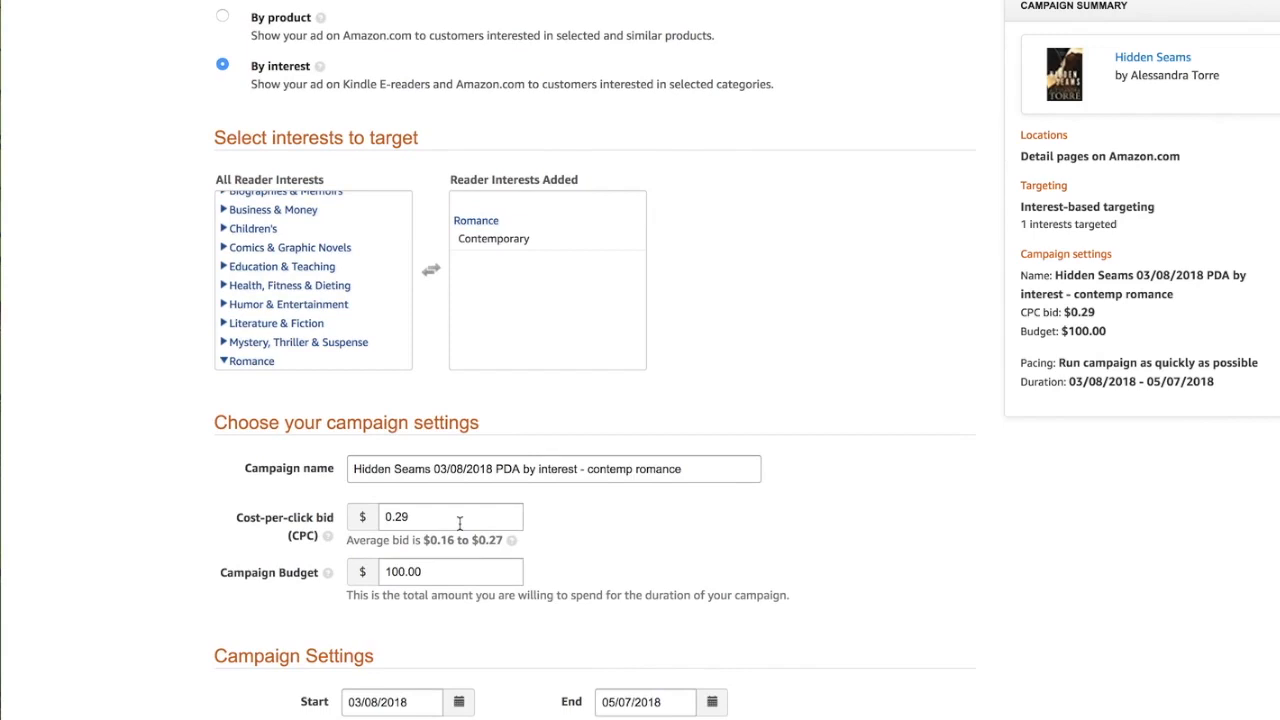
pyautogui.scroll(-3, 460, 523)
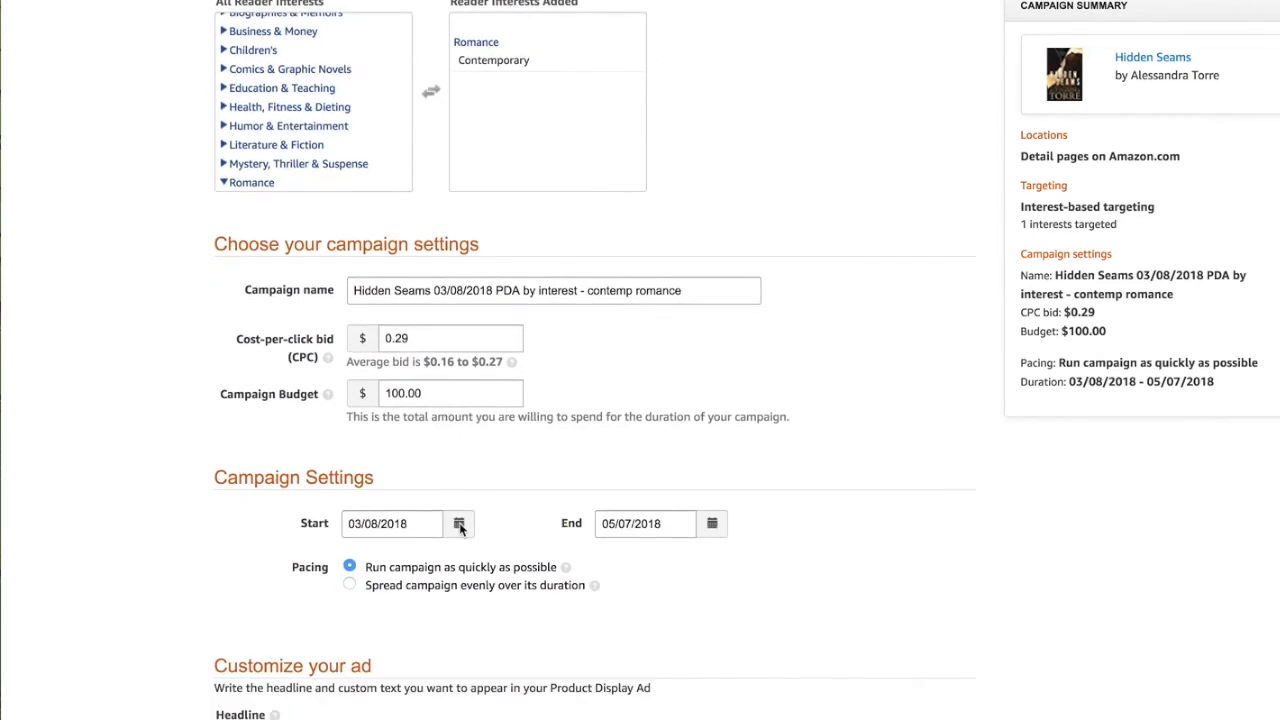
pyautogui.scroll(-1, 460, 527)
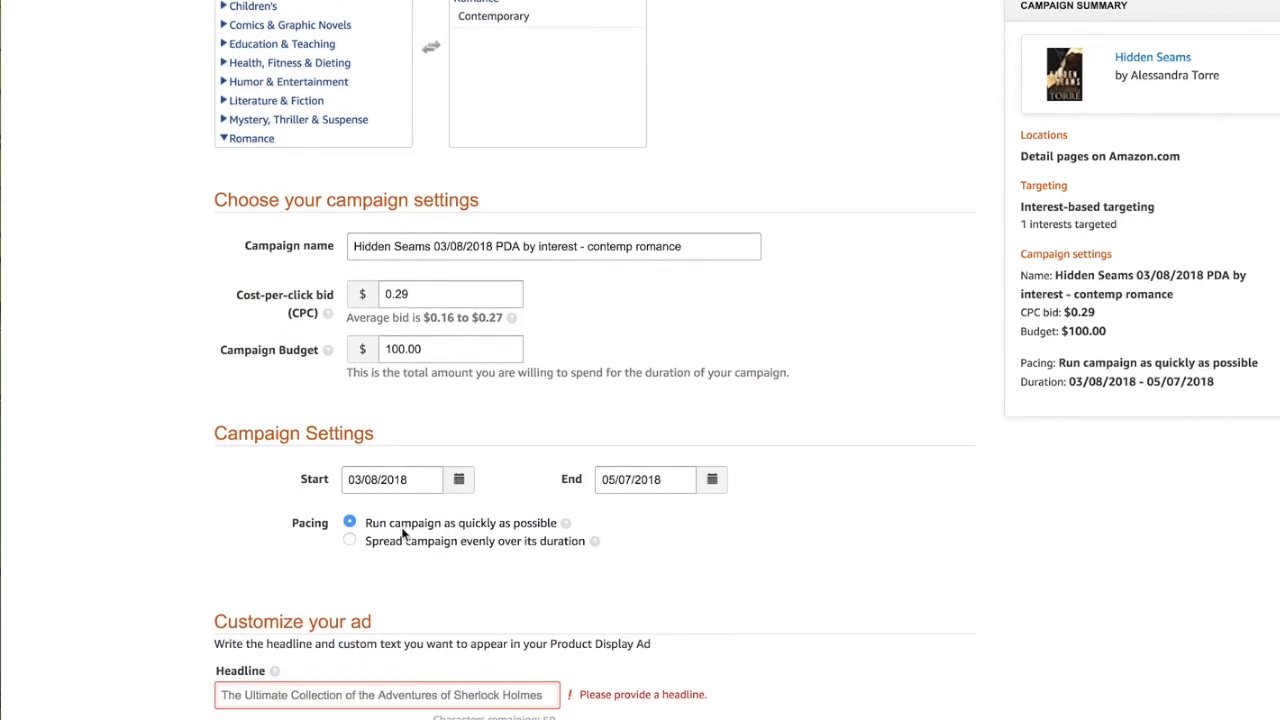
pyautogui.scroll(-1, 405, 531)
pyautogui.scroll(-4, 402, 533)
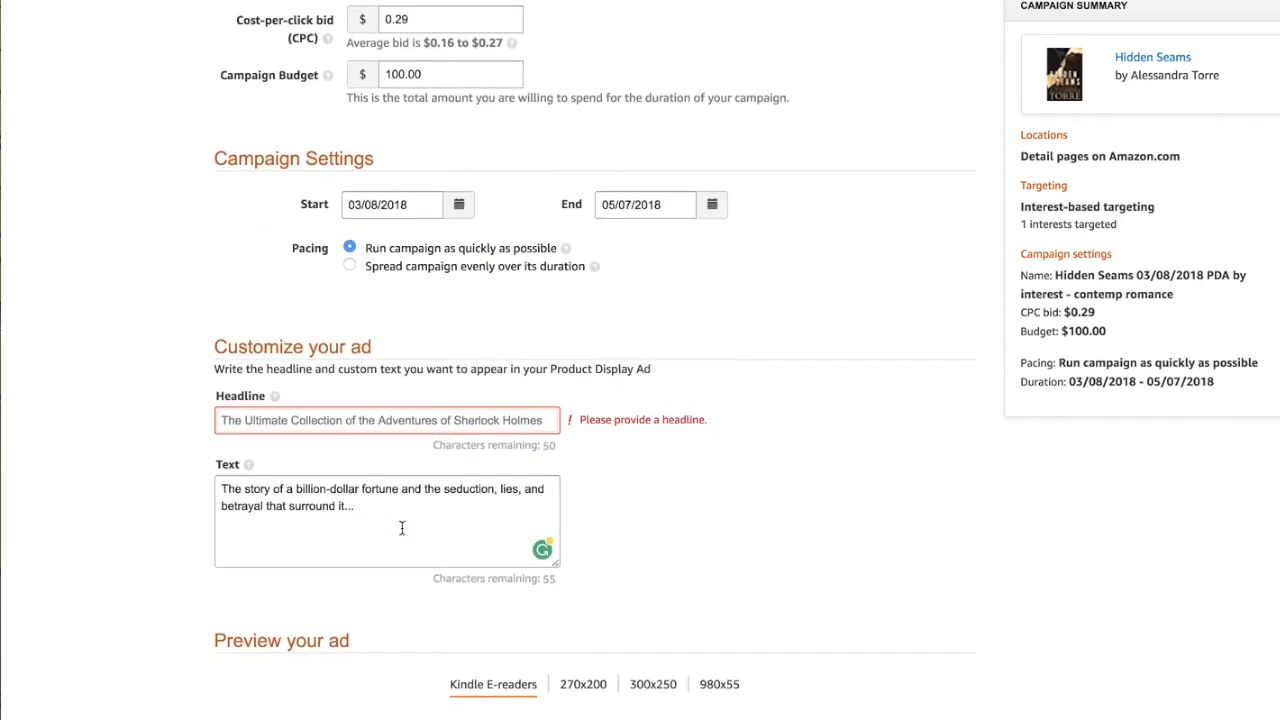
pyautogui.scroll(-7, 402, 528)
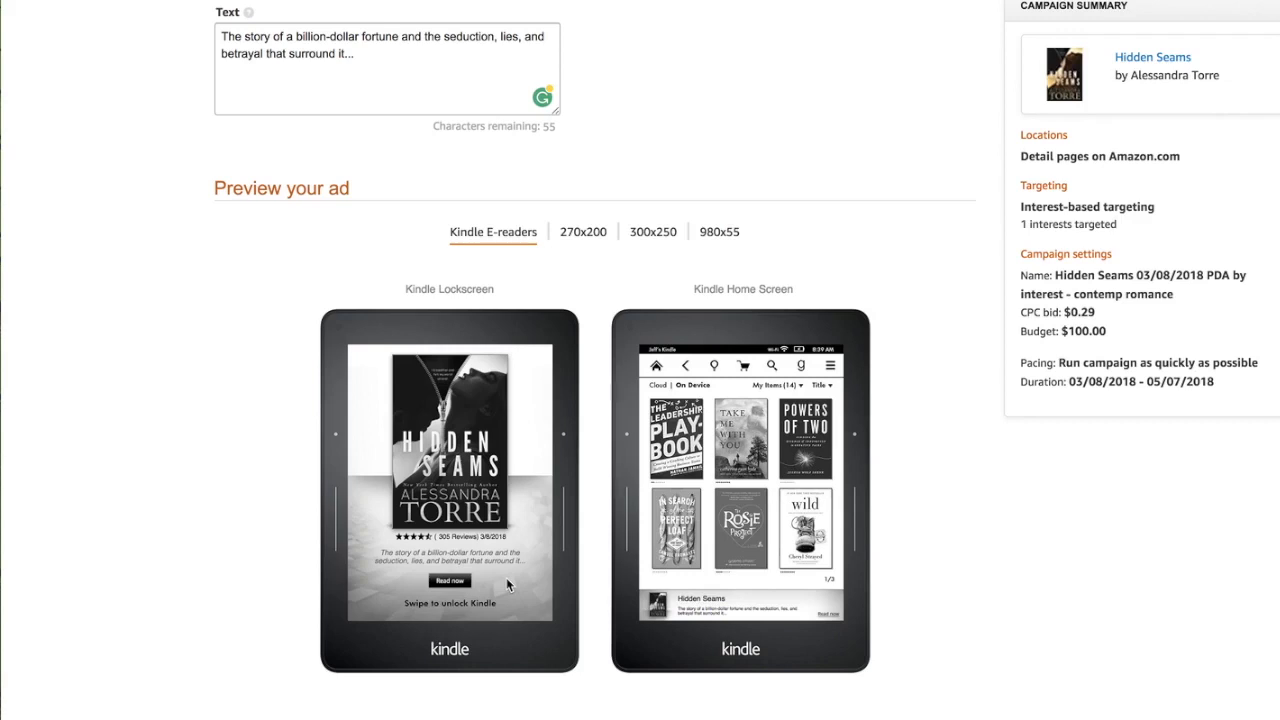
# Preview the ad in the 270x200, 300x250 and 980x55 sizes, and return to the Kindle E-readers preview to examine it
pyautogui.click(586, 232)
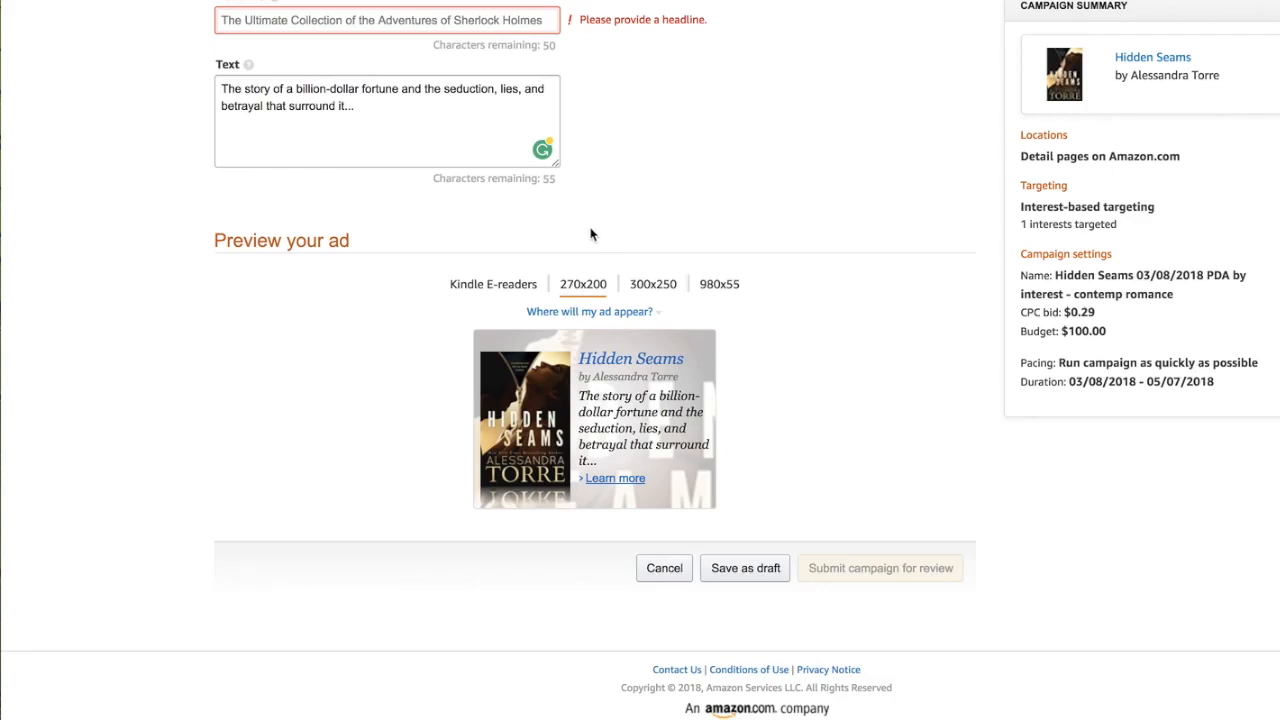
pyautogui.click(651, 286)
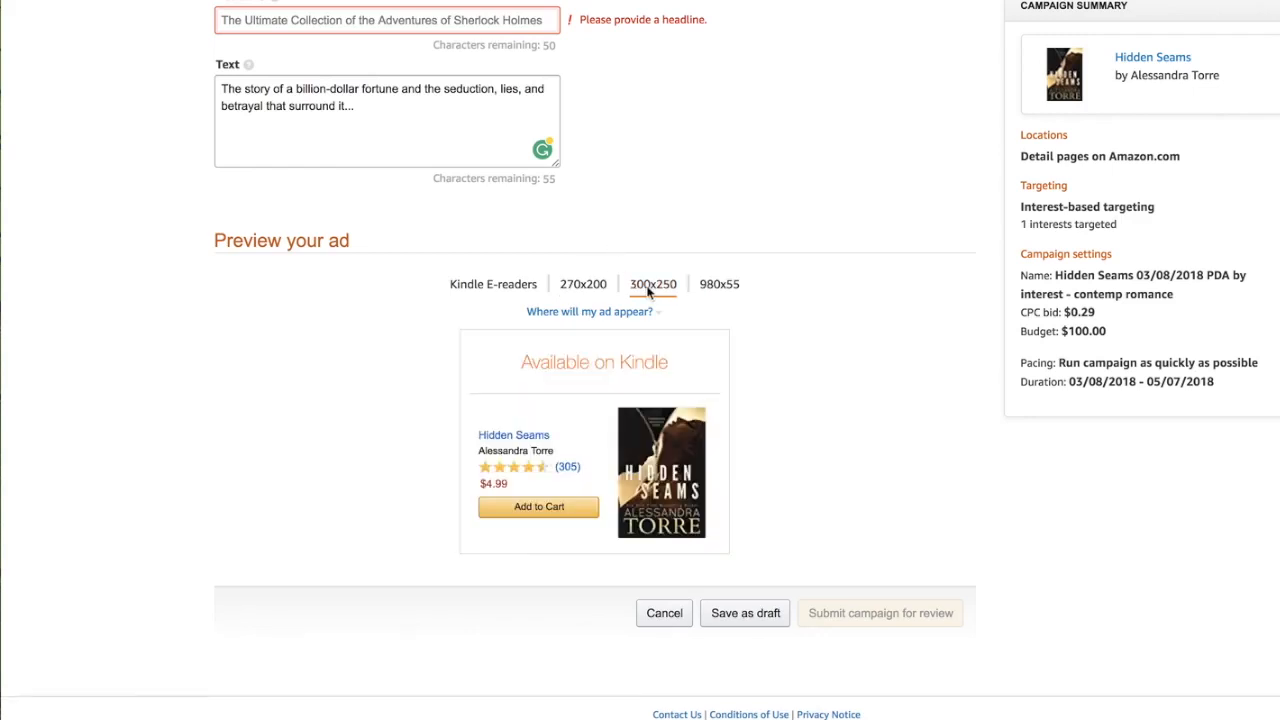
pyautogui.click(721, 286)
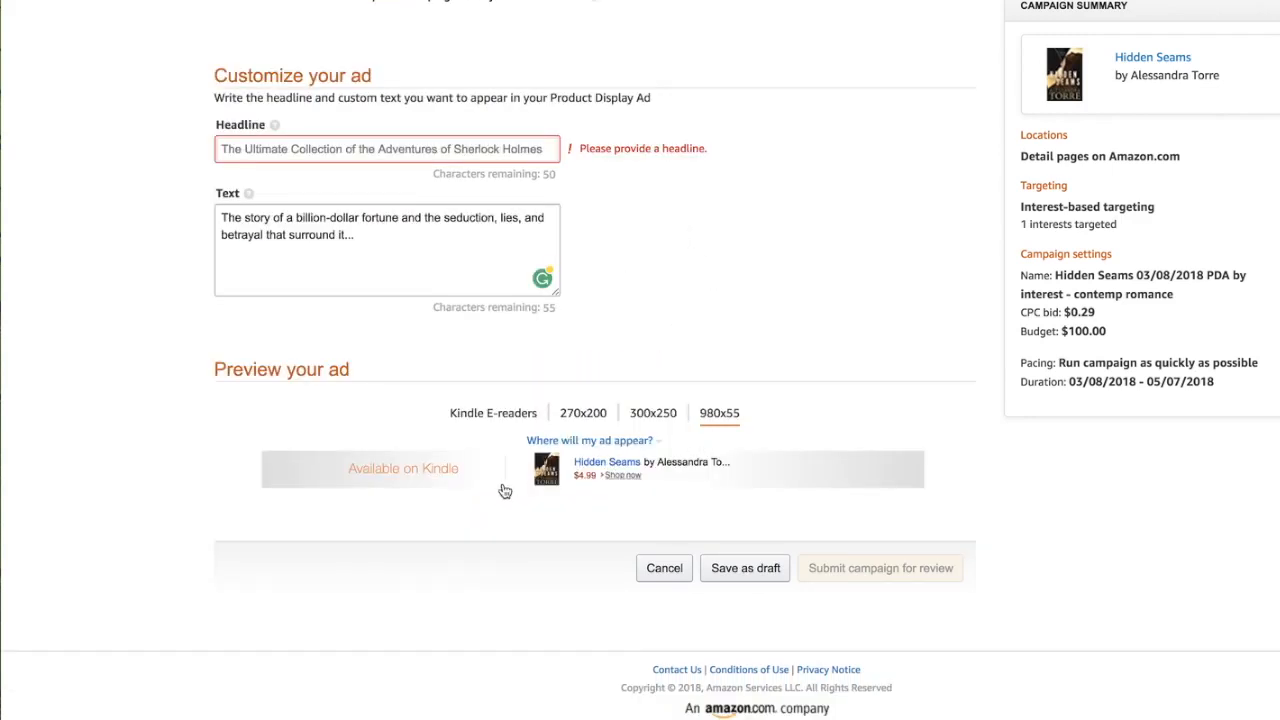
pyautogui.click(495, 423)
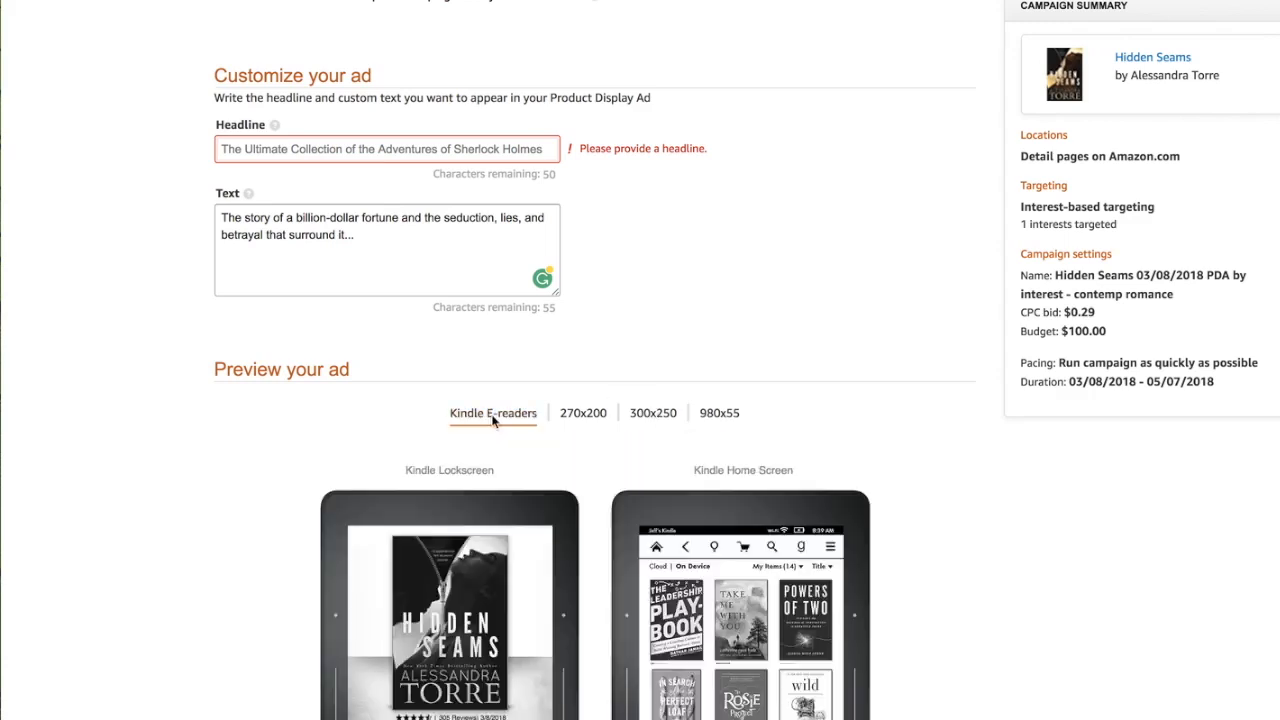
pyautogui.scroll(-1, 585, 478)
pyautogui.scroll(-2, 585, 478)
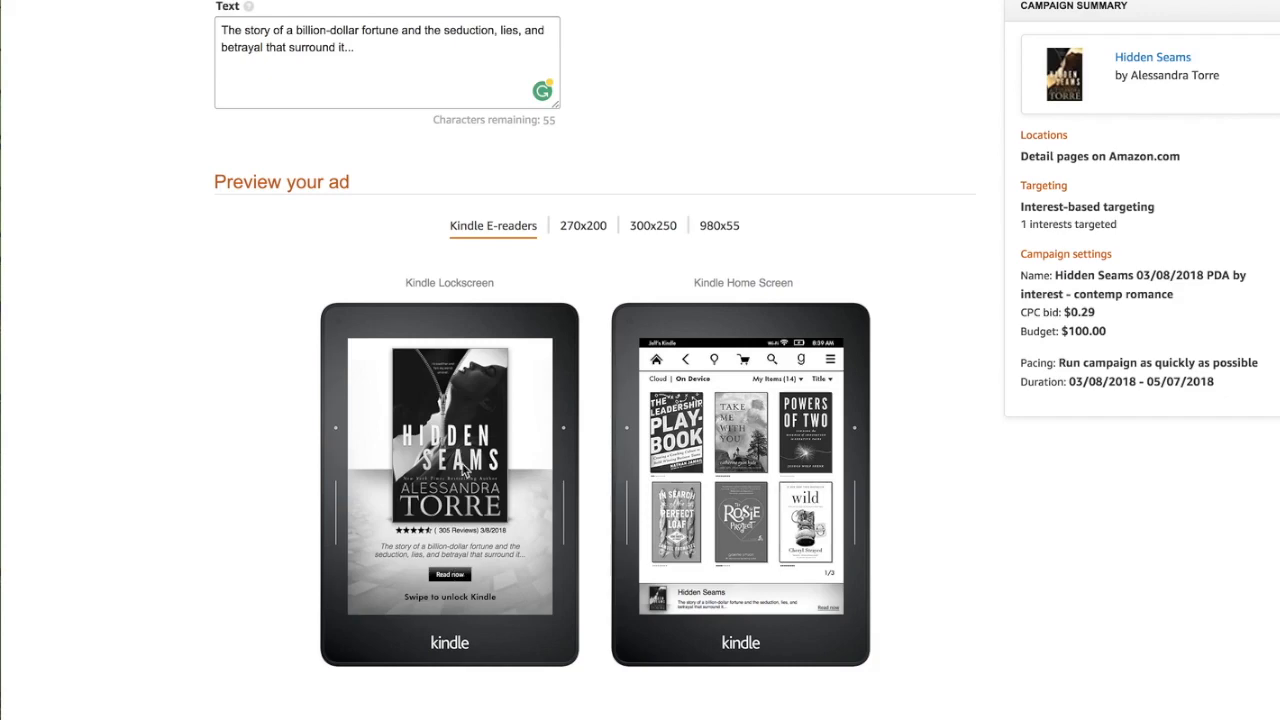
pyautogui.scroll(-1, 418, 522)
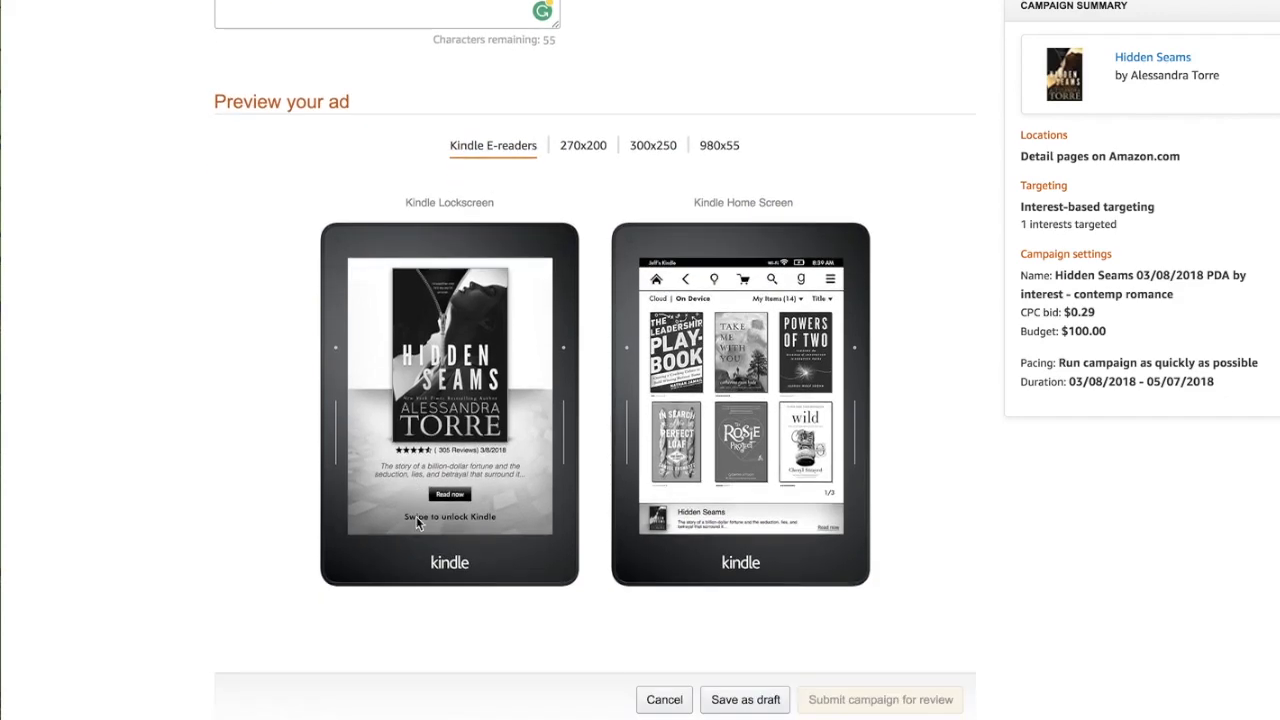
pyautogui.scroll(-2, 418, 522)
pyautogui.scroll(3, 418, 522)
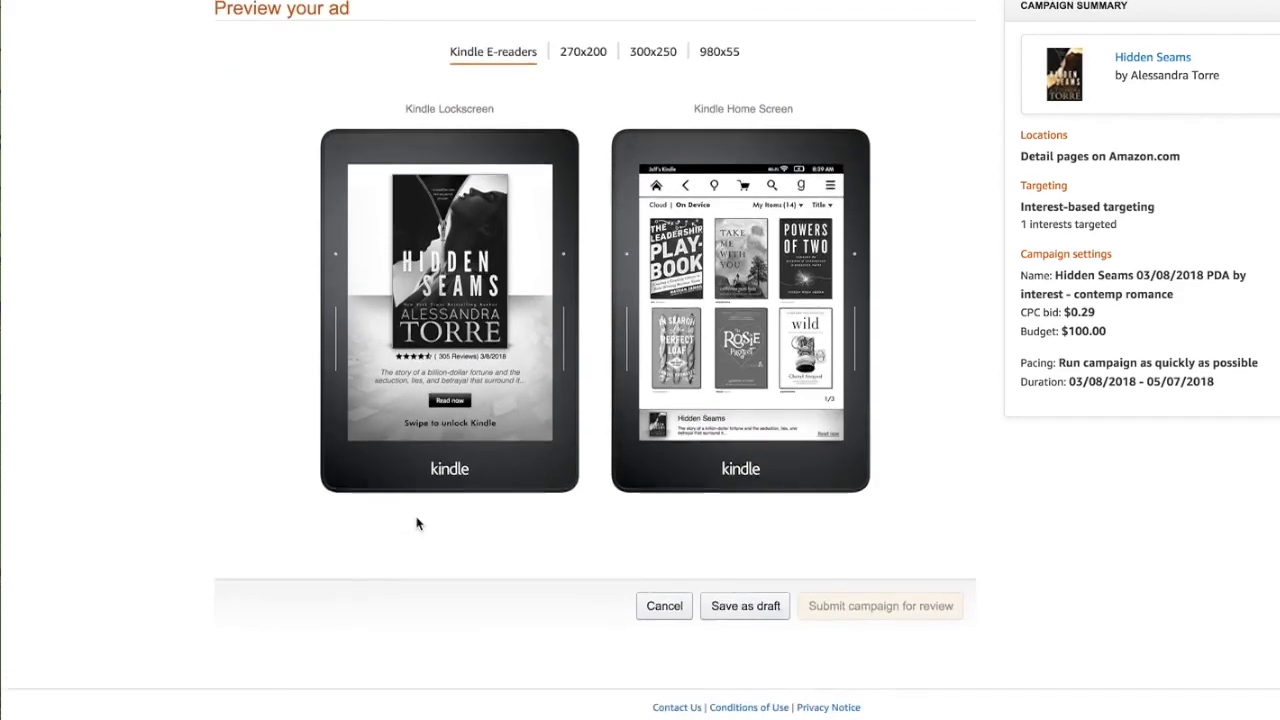
# Check the revised ad text in the Kindle E-readers preview and submit the interest-based campaign for review
pyautogui.scroll(3, 418, 522)
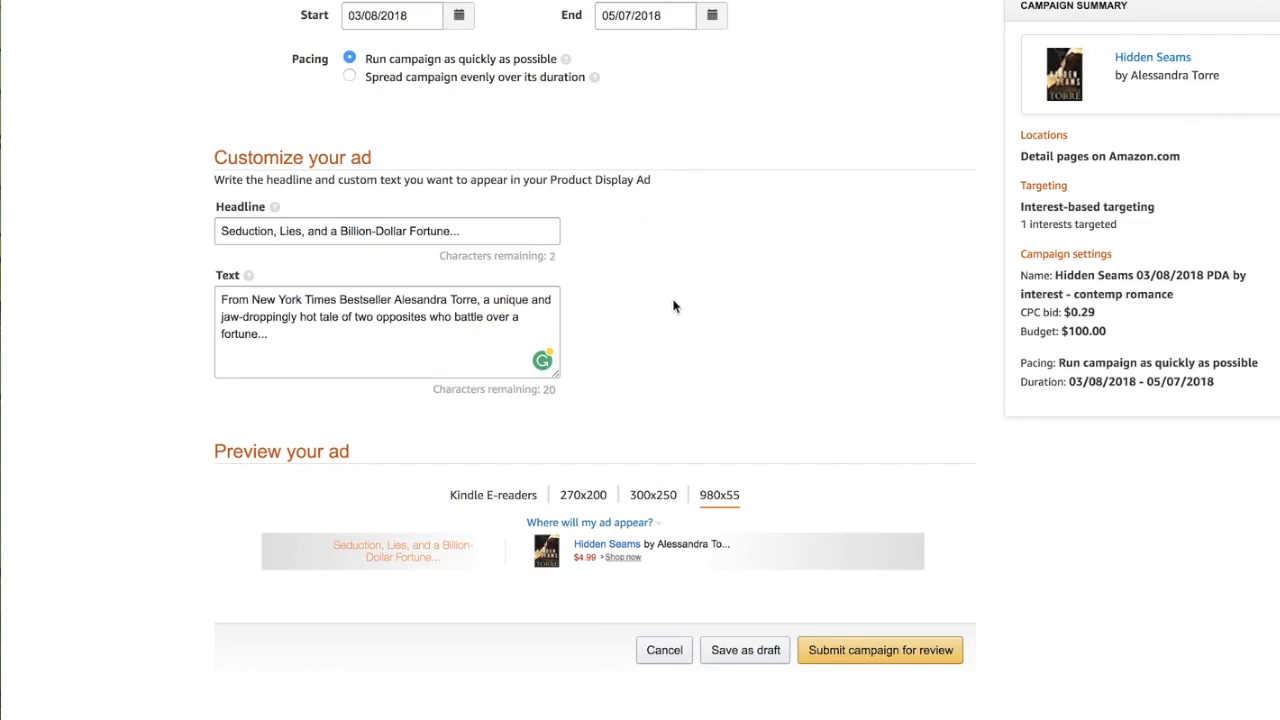
pyautogui.click(519, 497)
pyautogui.scroll(-3, 522, 497)
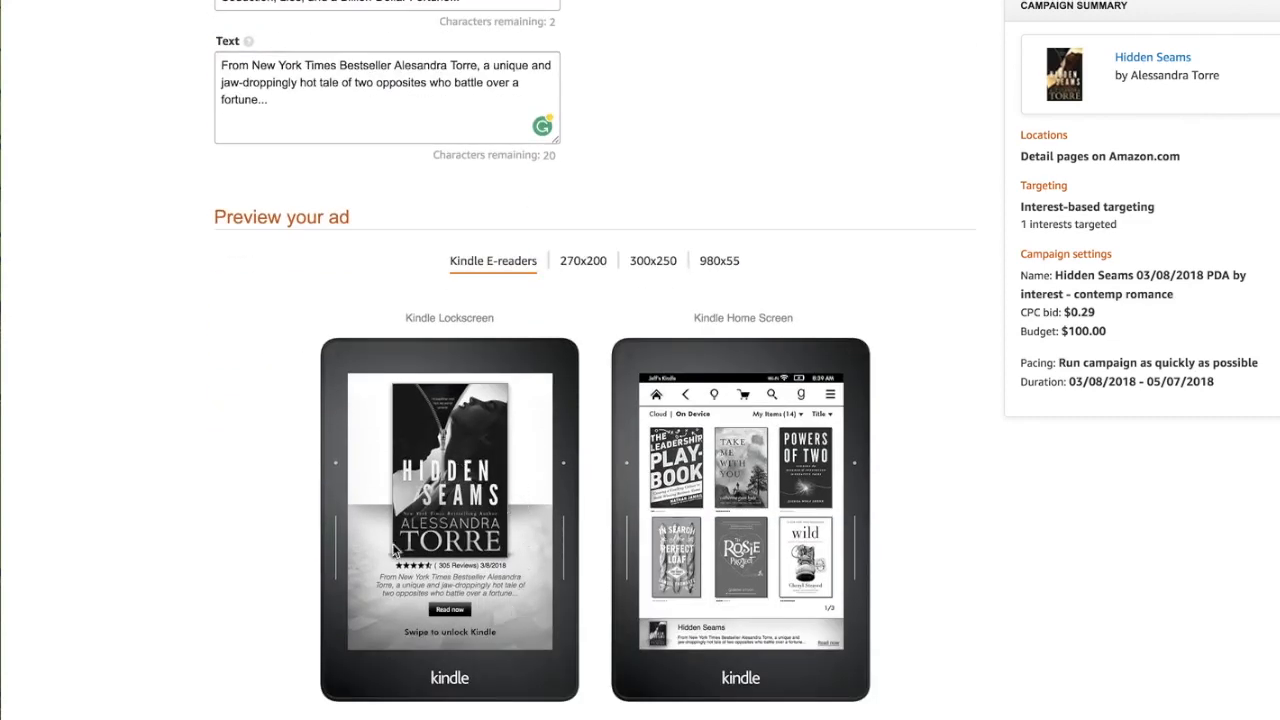
pyautogui.scroll(-3, 429, 537)
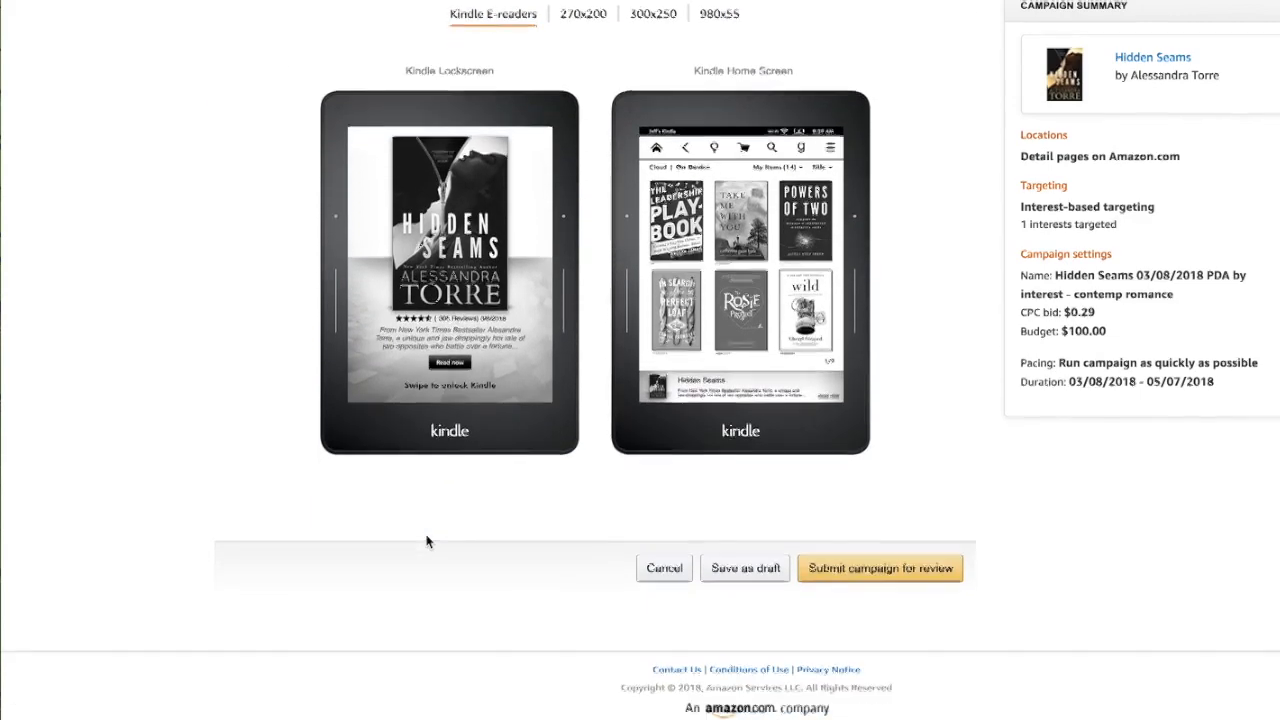
pyautogui.click(887, 570)
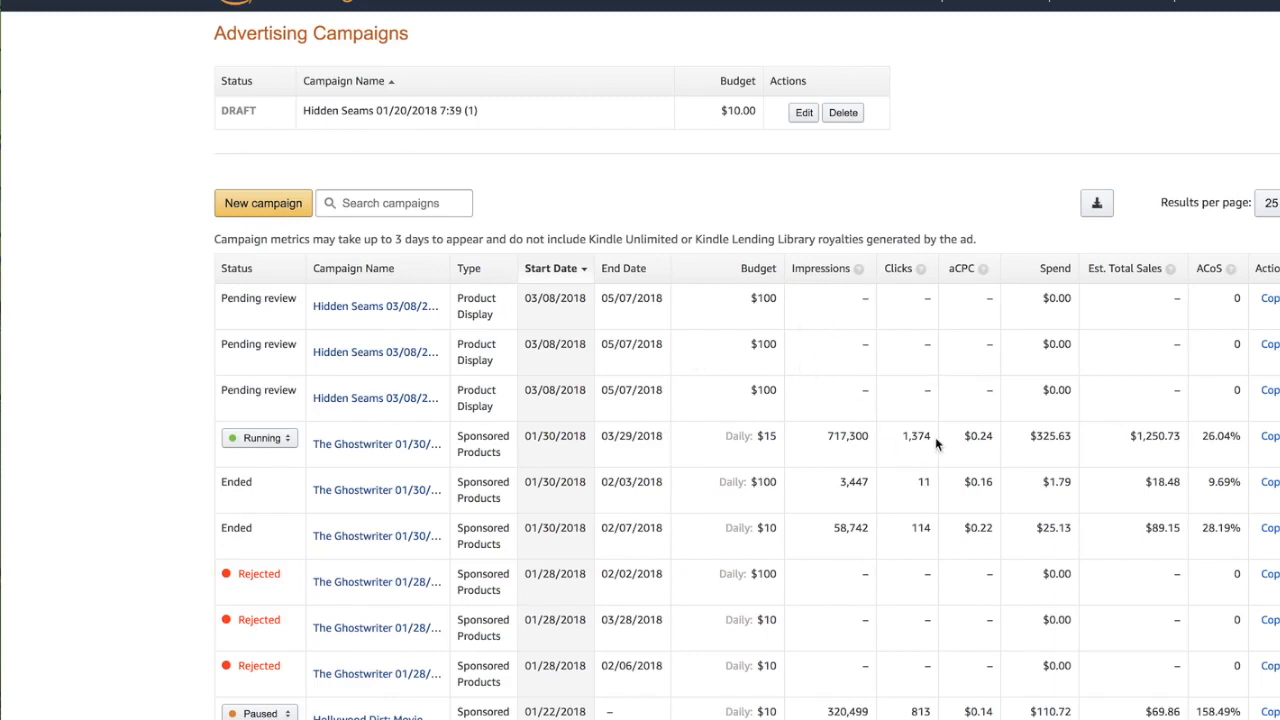
# Examine the status, type, spend, estimated sales and ACoS of the campaigns on the first page of the campaign list
pyautogui.scroll(-3, 724, 400)
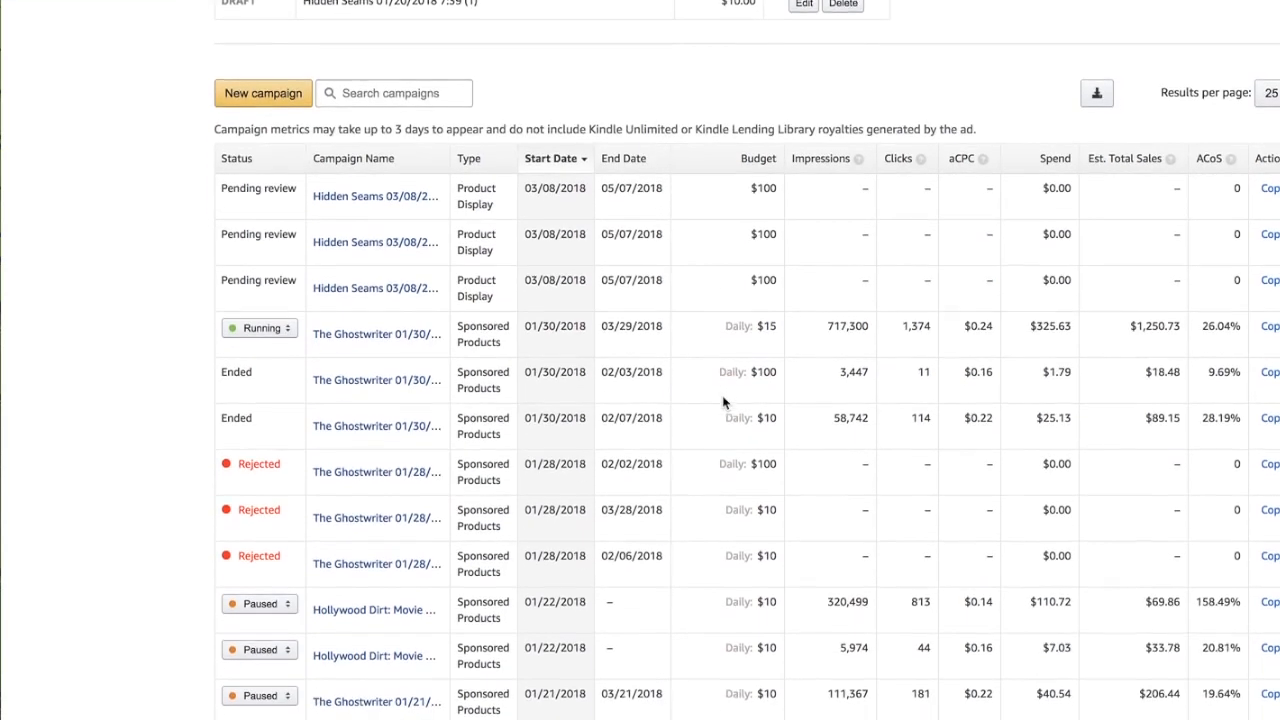
pyautogui.scroll(-6, 724, 402)
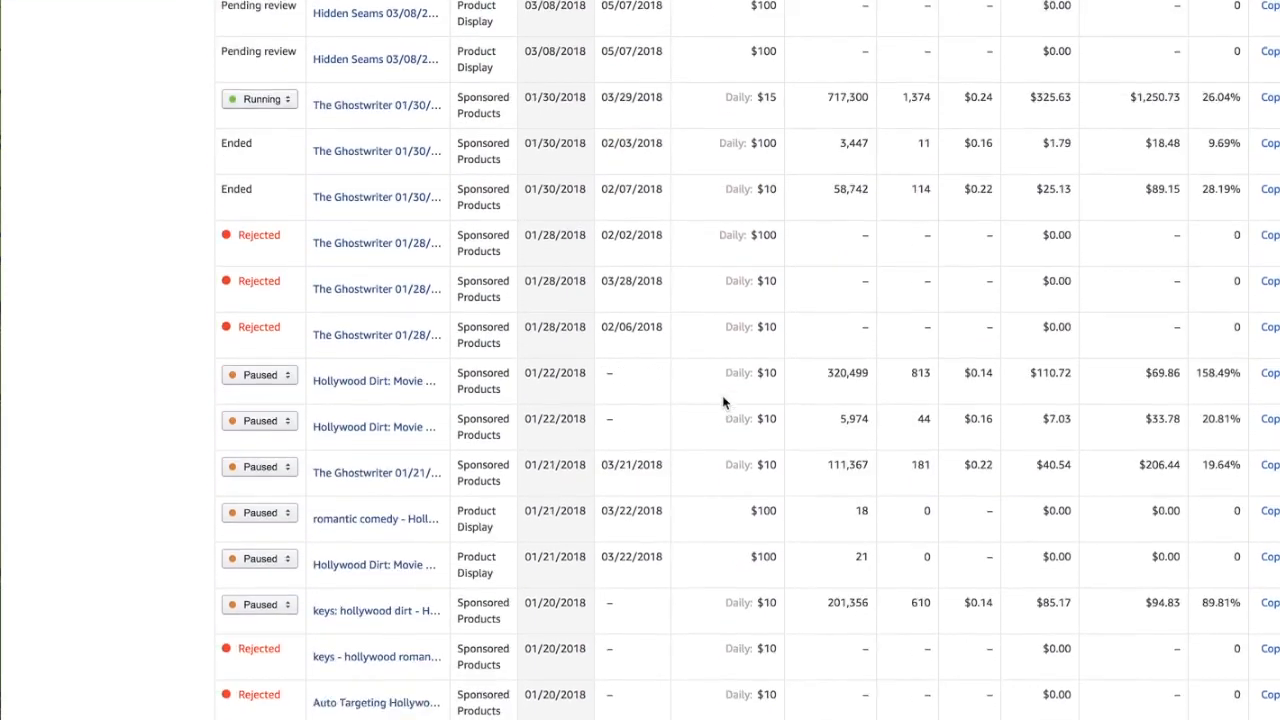
pyautogui.scroll(5, 724, 402)
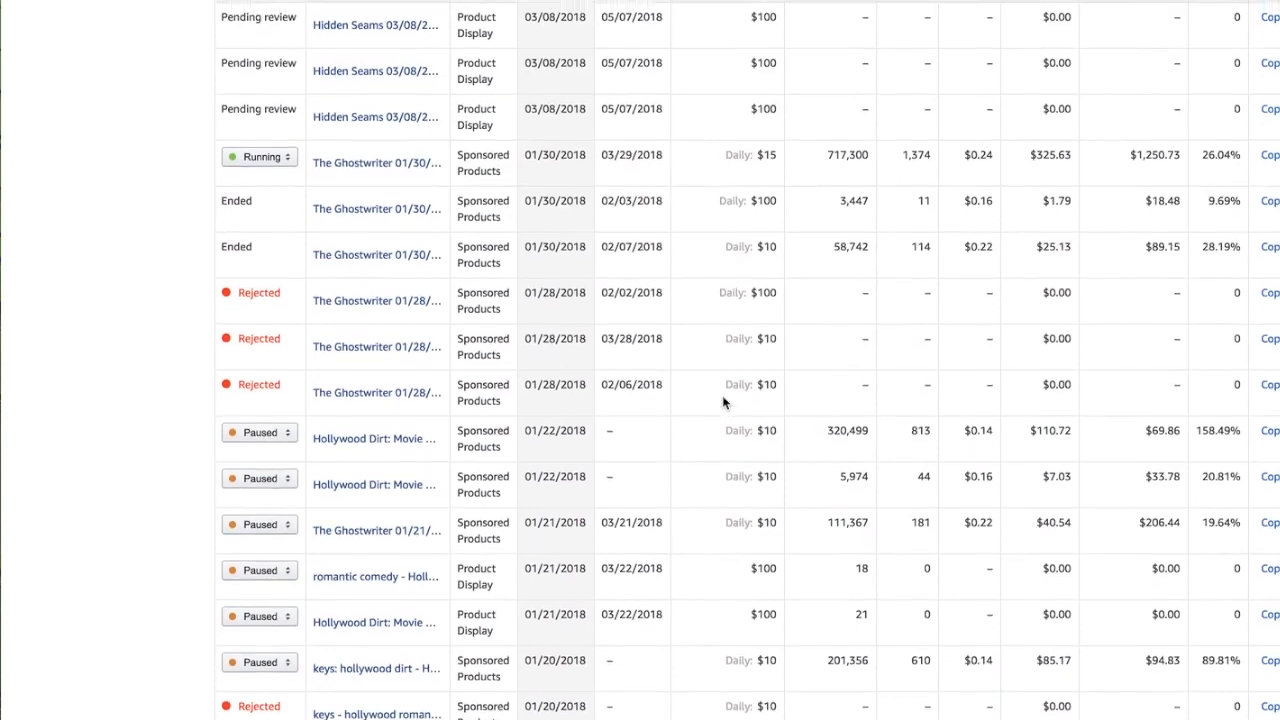
pyautogui.scroll(-2, 443, 306)
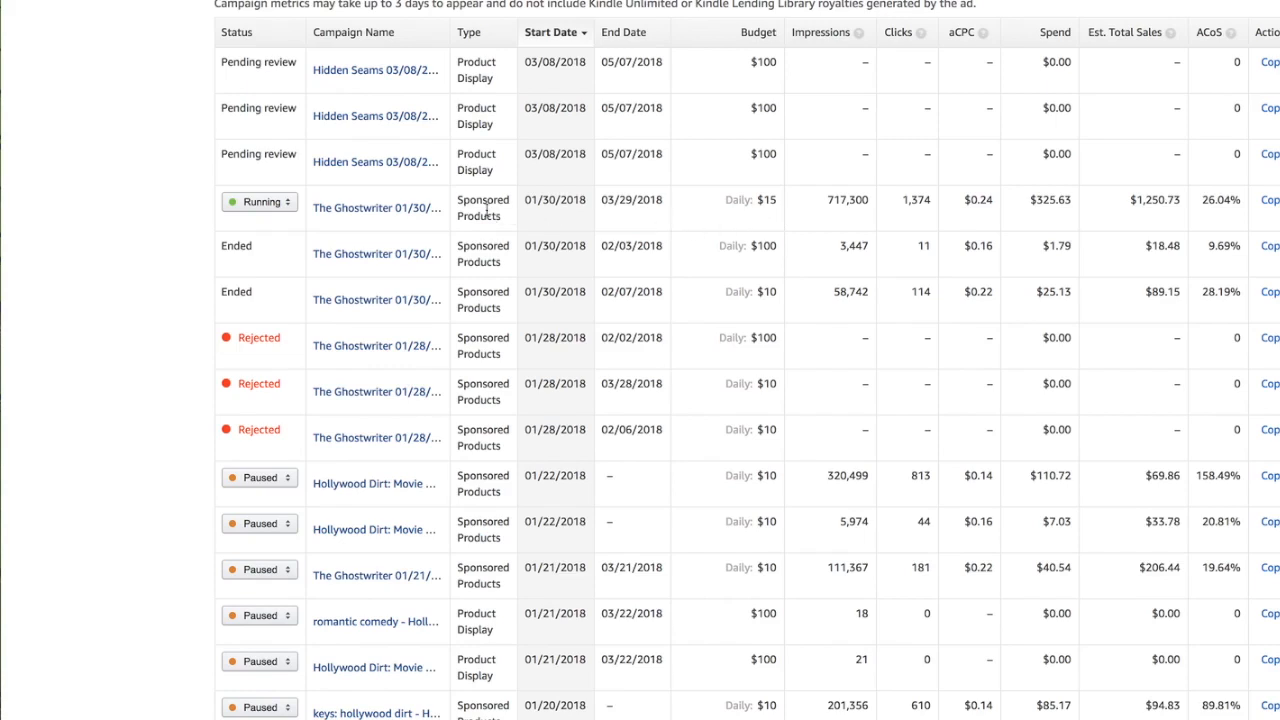
pyautogui.scroll(-1, 406, 220)
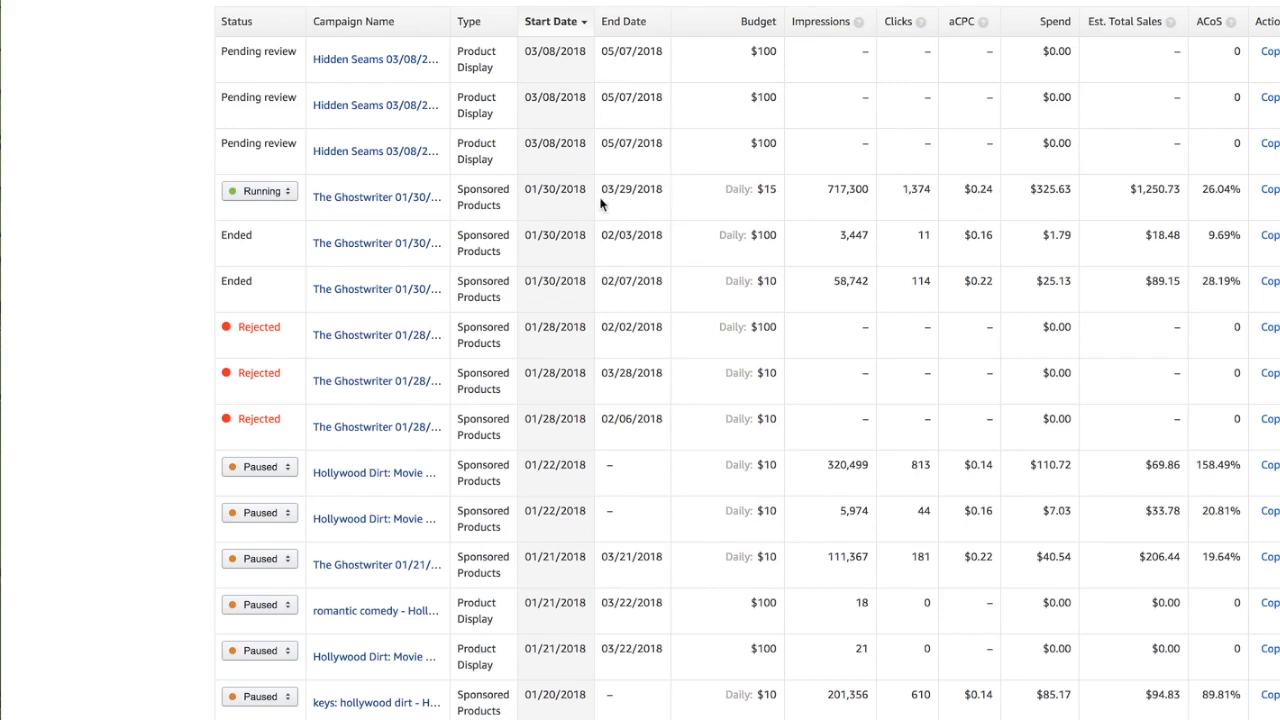
pyautogui.scroll(-3, 537, 365)
pyautogui.scroll(-3, 537, 365)
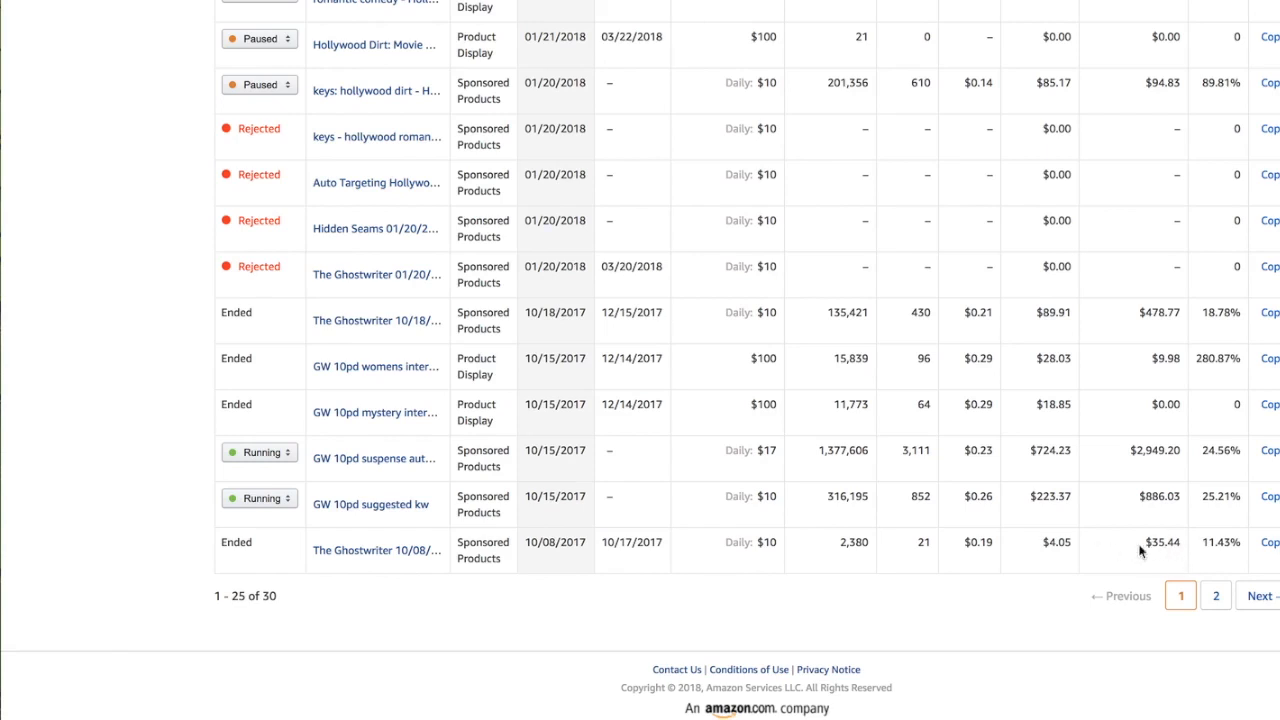
# On the second page of campaigns, examine the spend, aCPC and ACoS of the October 2017 Product Display campaigns, and return to the first page
pyautogui.click(1216, 596)
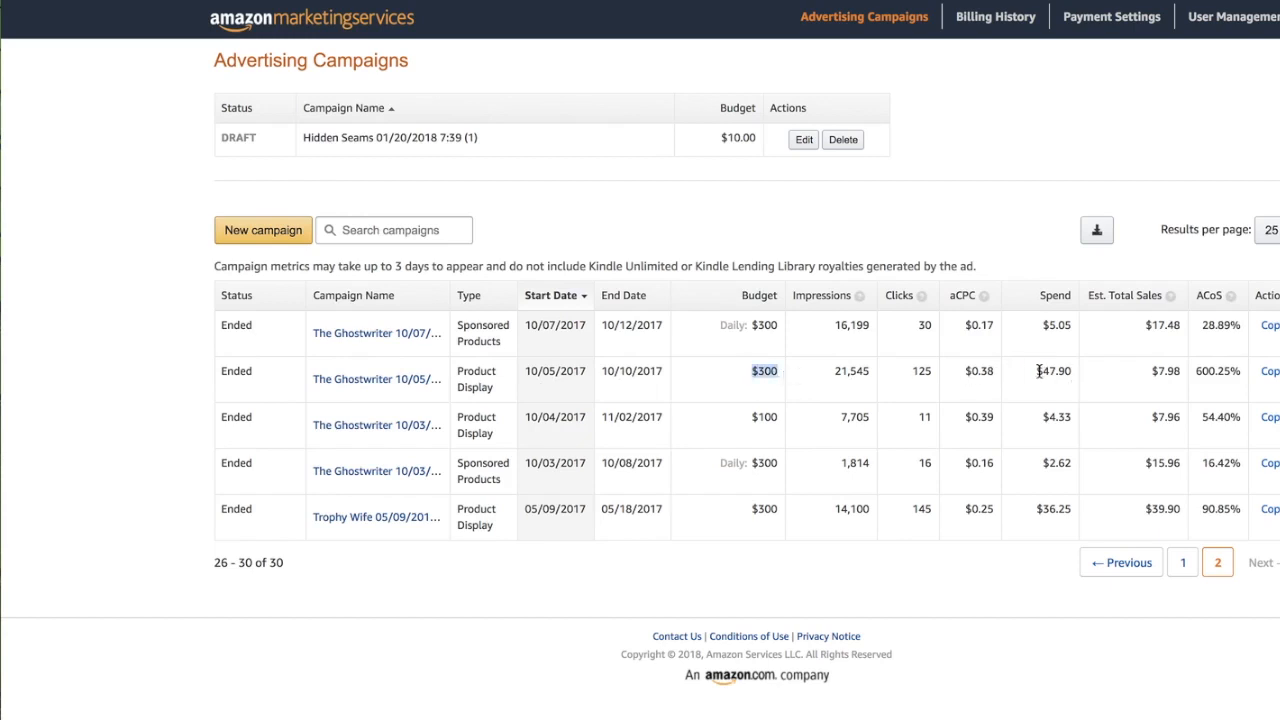
pyautogui.moveTo(1037, 374); pyautogui.dragTo(1070, 373)
pyautogui.moveTo(981, 418); pyautogui.dragTo(992, 422)
pyautogui.moveTo(1203, 417); pyautogui.dragTo(1240, 416)
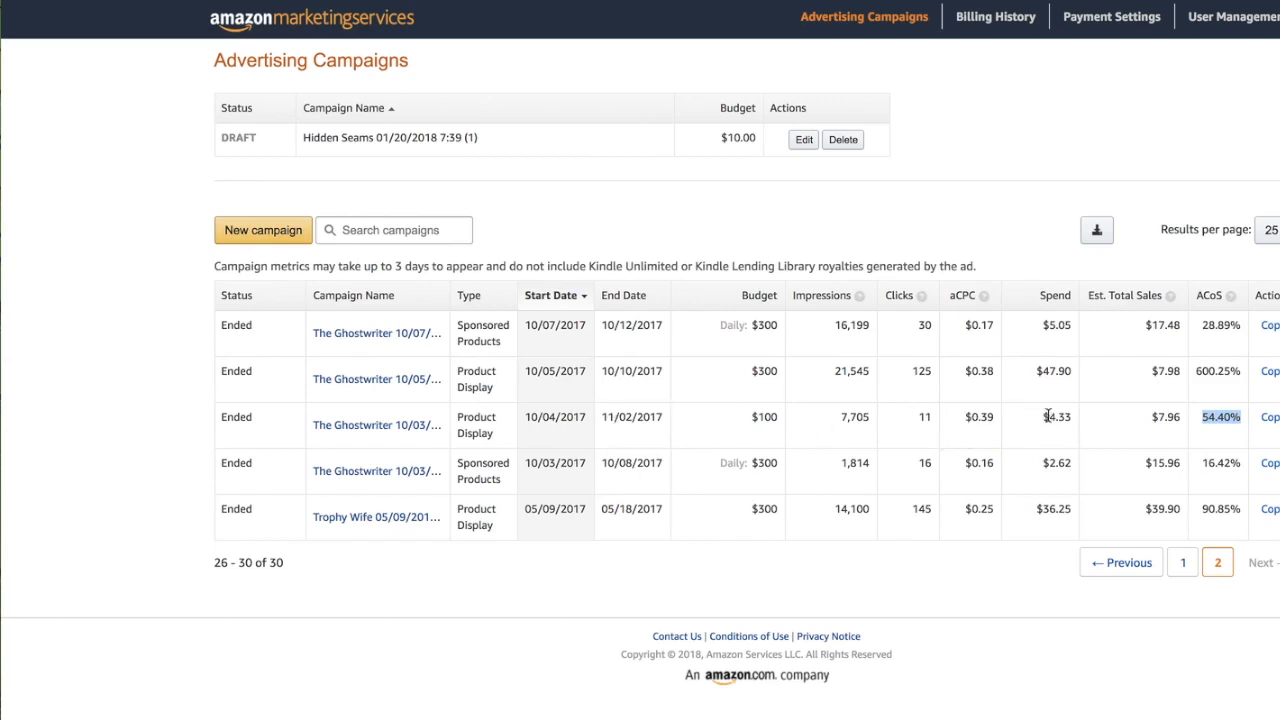
pyautogui.moveTo(1042, 418); pyautogui.dragTo(1070, 419)
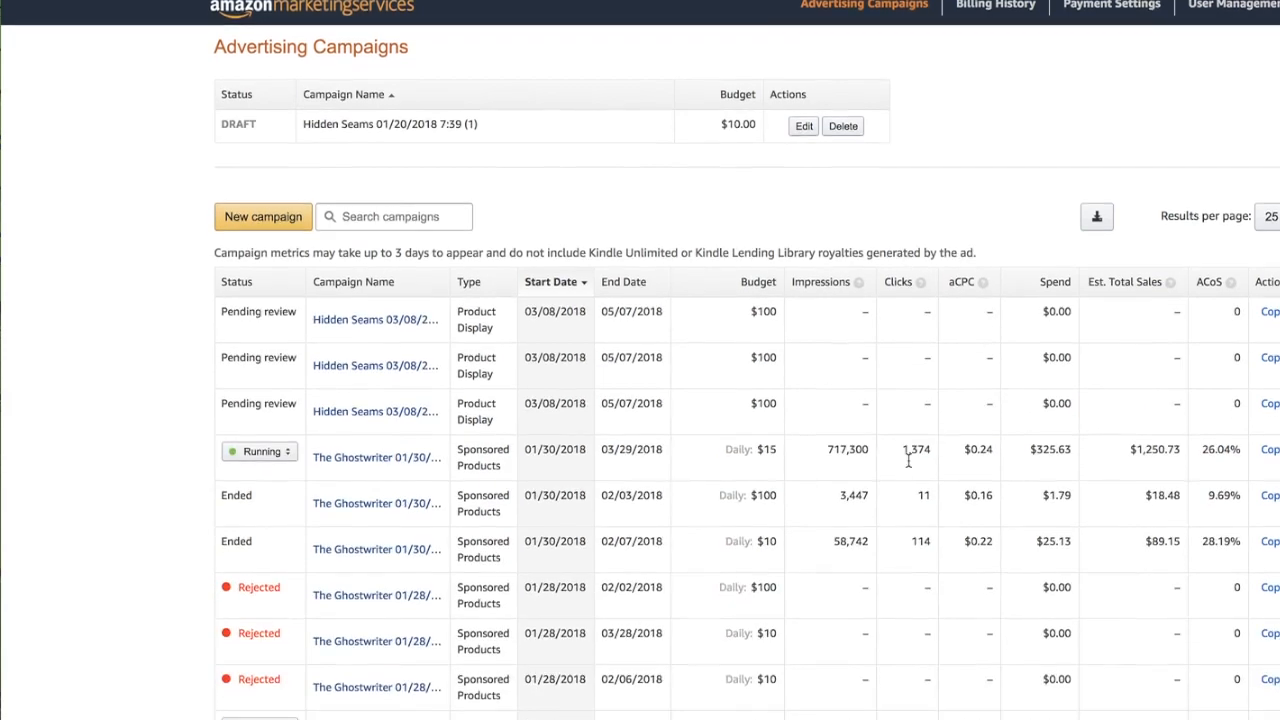
pyautogui.scroll(-2, 909, 457)
pyautogui.scroll(2, 909, 462)
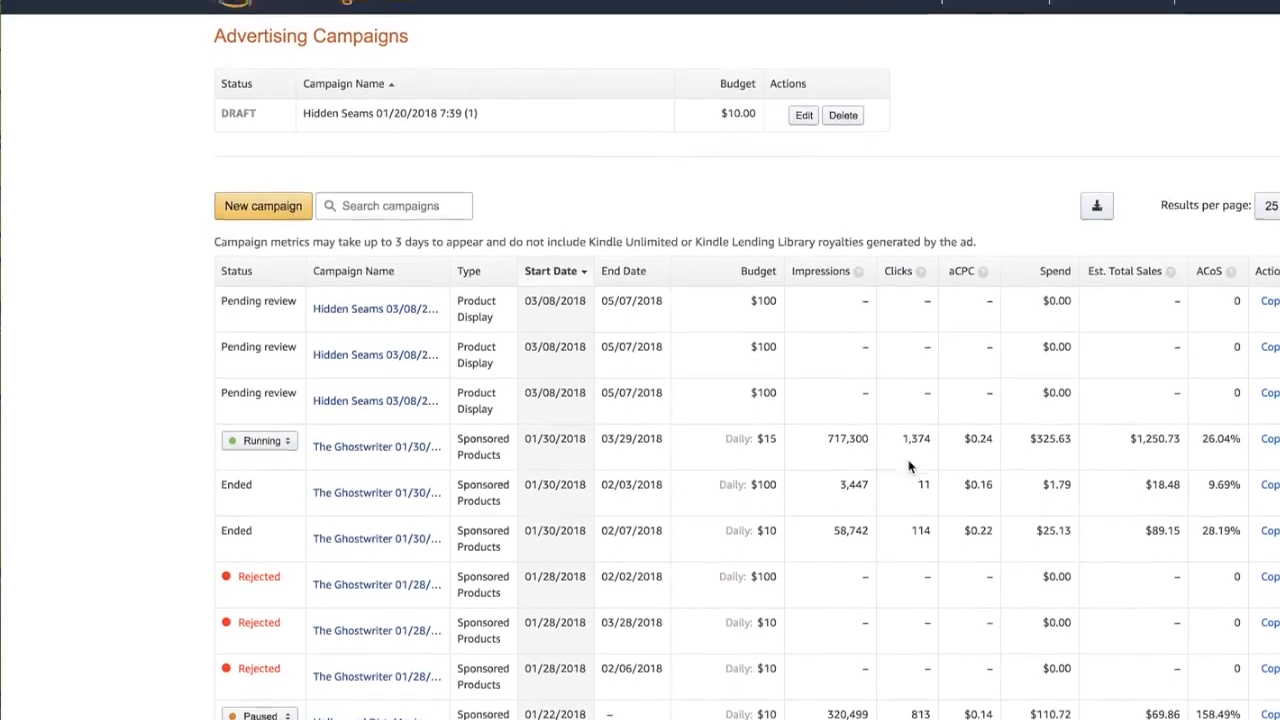